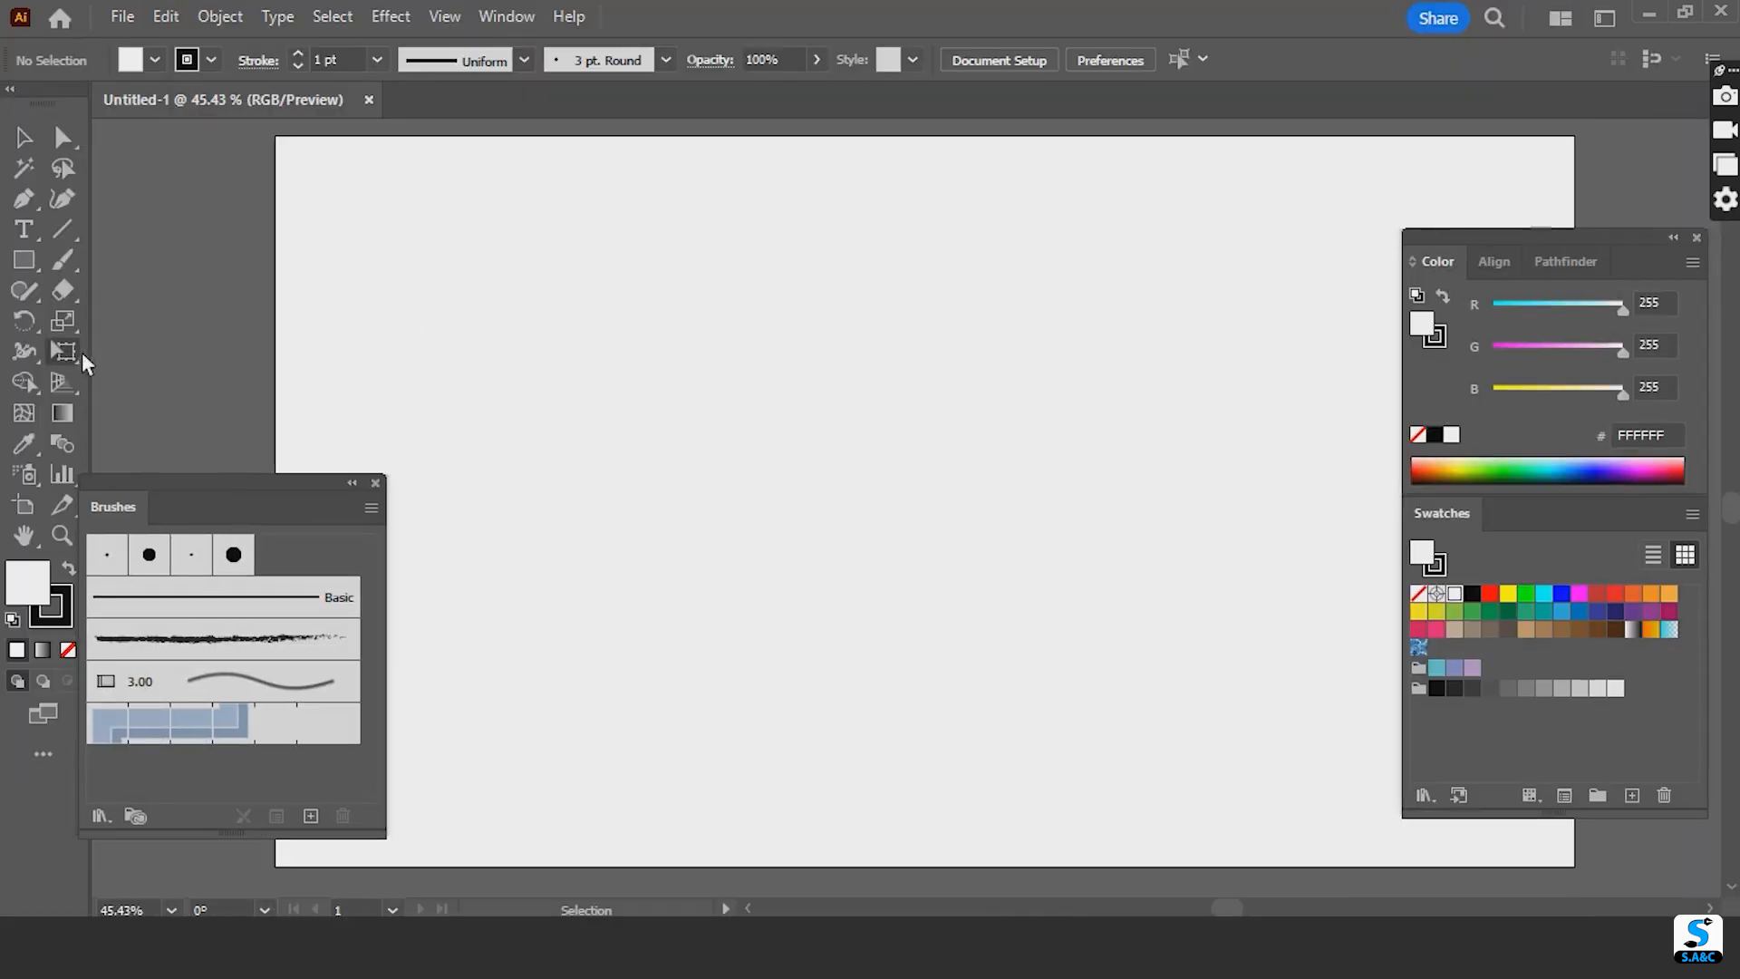
- Draw a circle about 336 pt in diameter with no fill and place a horizontally aligned, overlapping copy to its right
{"action": "left_click_drag", "start_coordinate": [35, 271], "coordinate": [136, 319]}
{"action": "left_click_drag", "start_coordinate": [505, 307], "coordinate": [699, 536]}
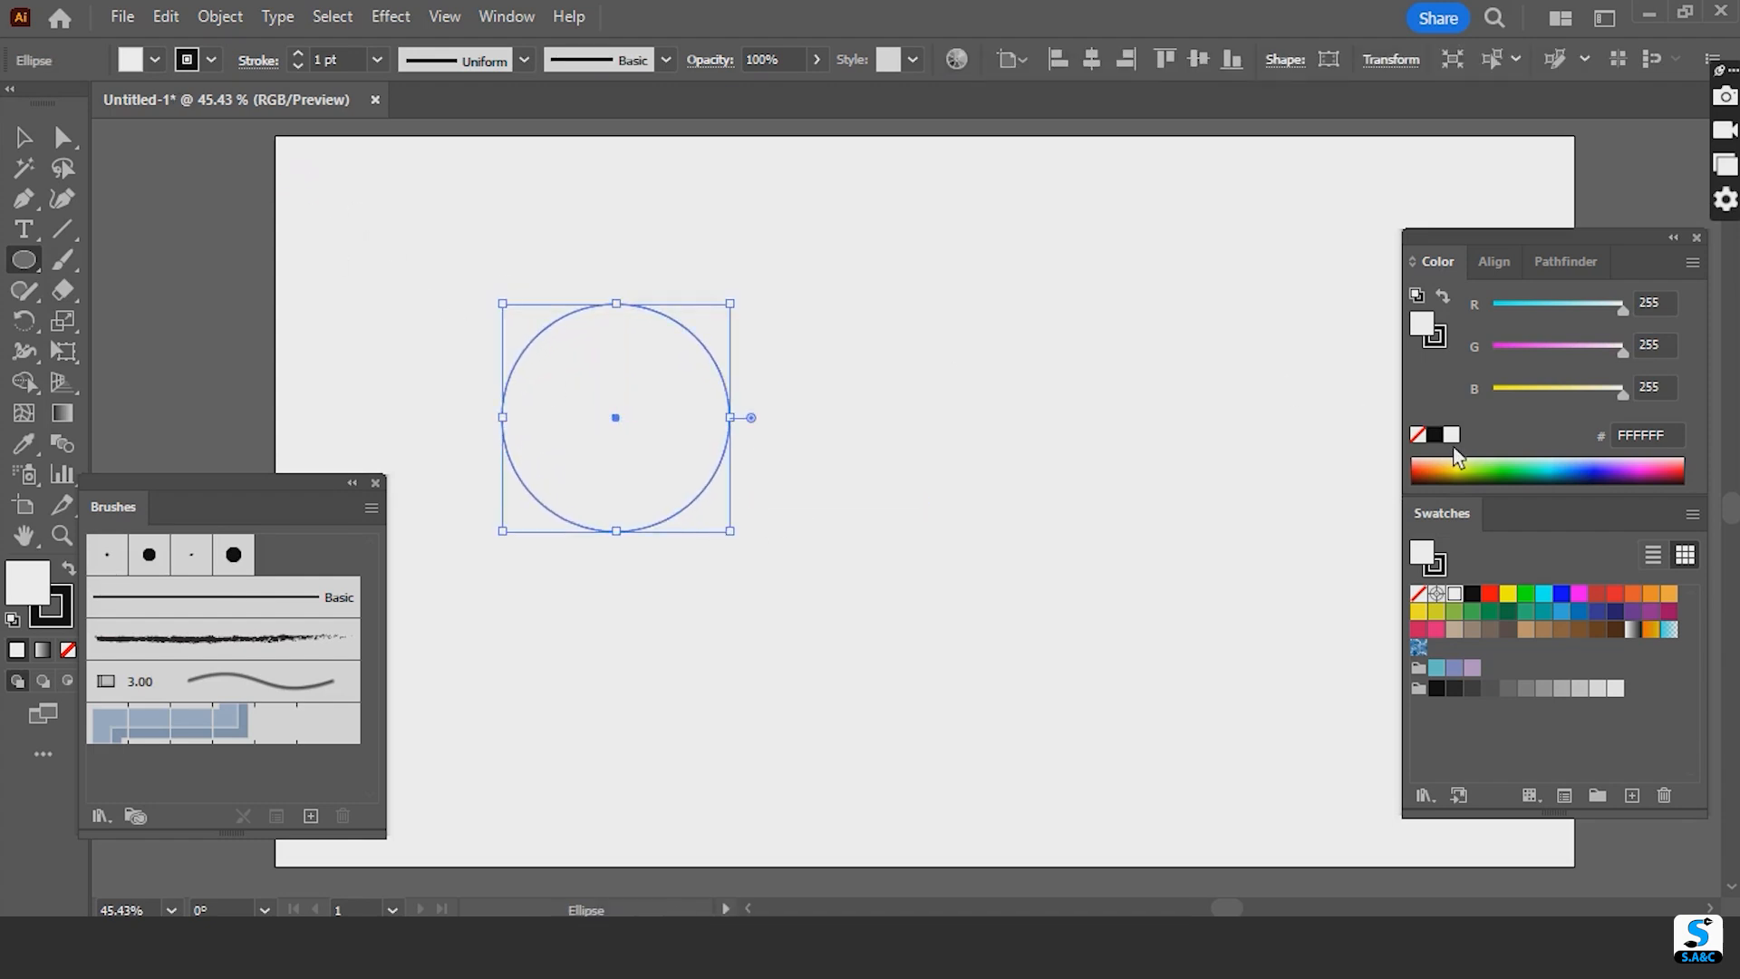
{"action": "left_click", "coordinate": [1419, 435]}
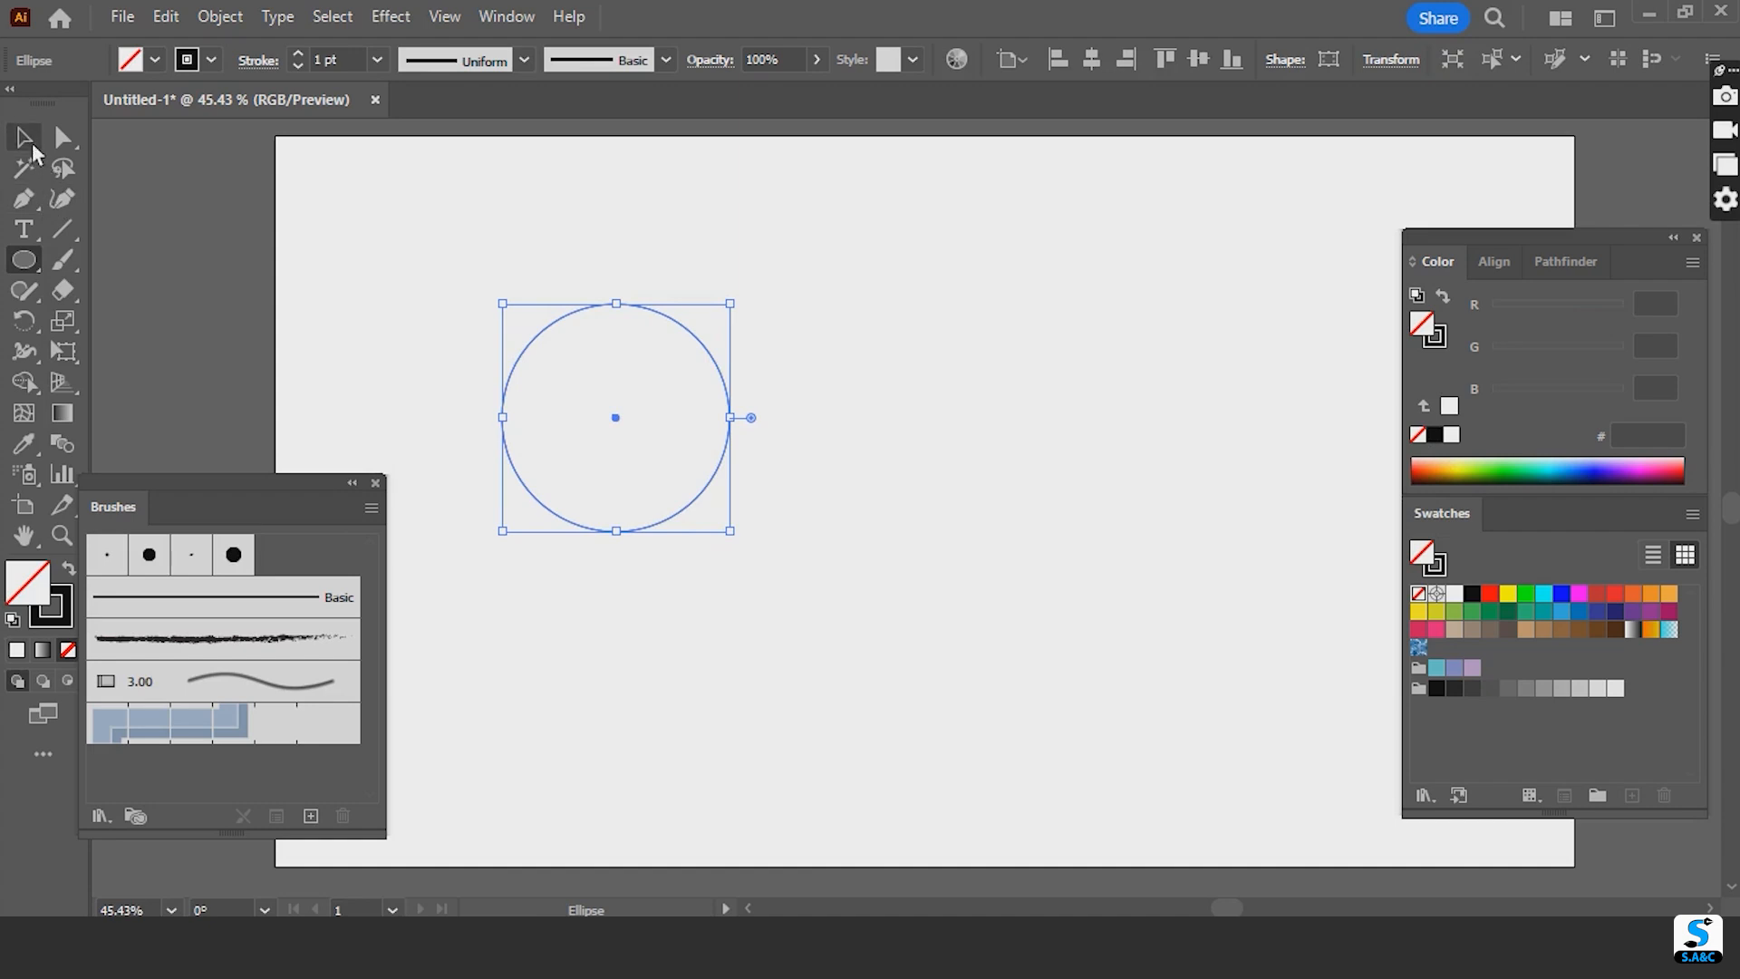
{"action": "left_click", "coordinate": [24, 138]}
{"action": "left_click", "coordinate": [907, 447]}
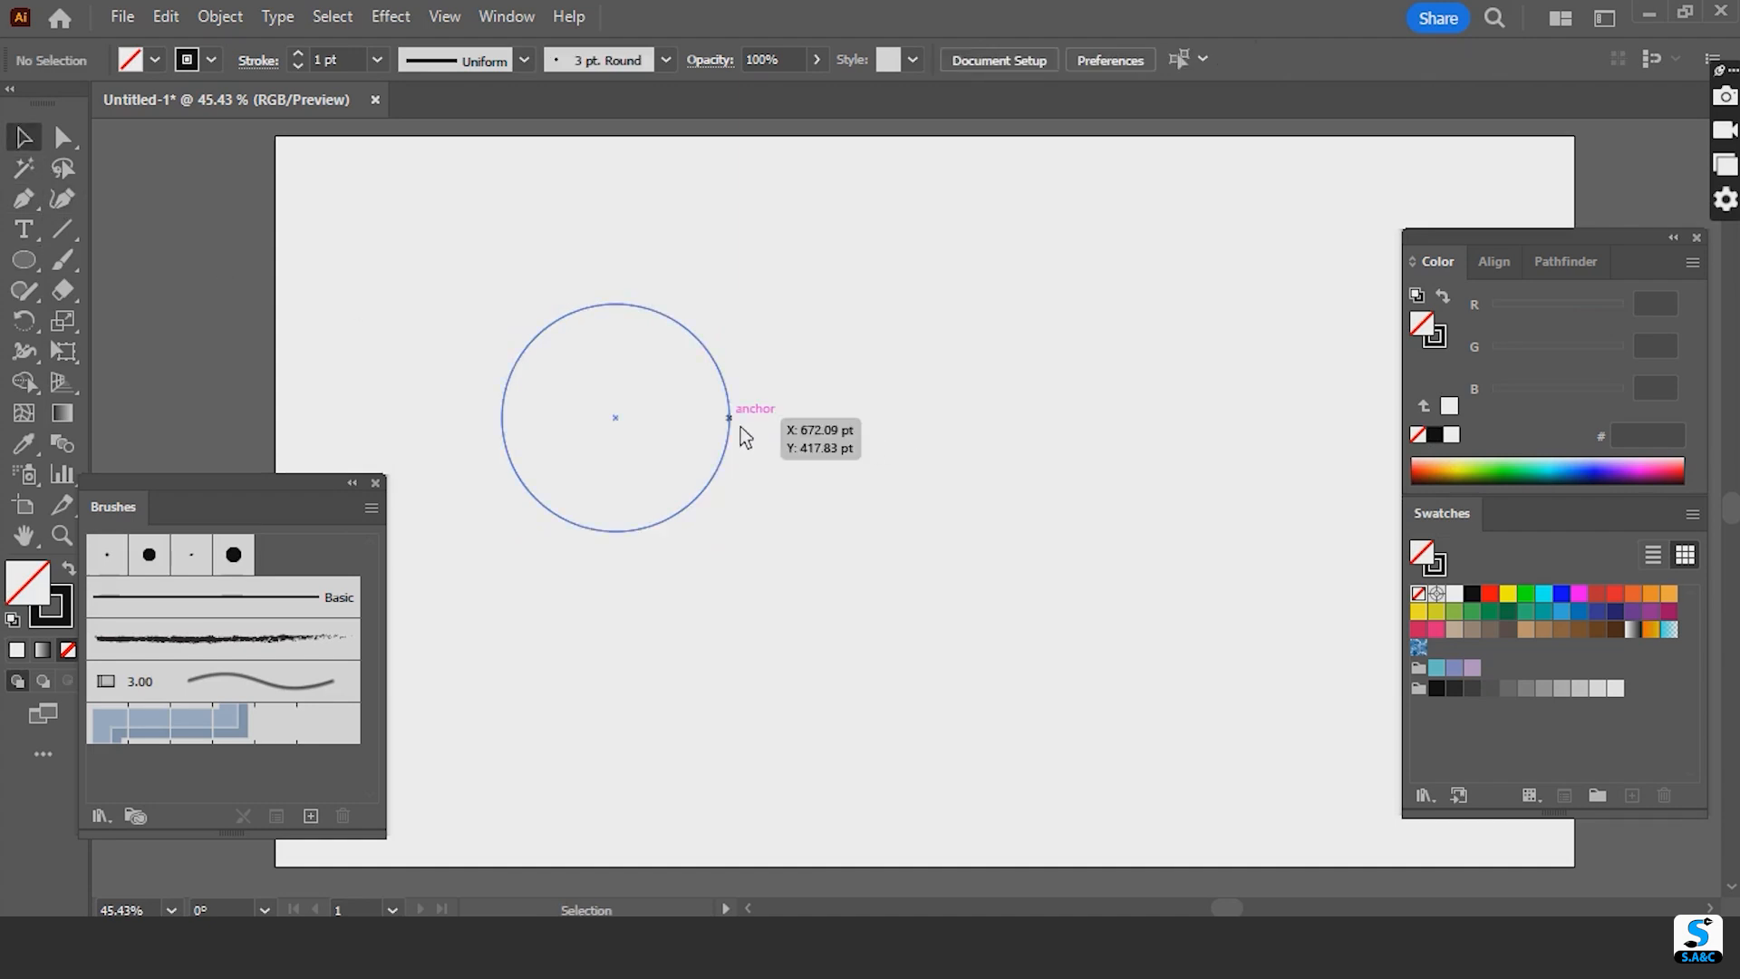
{"action": "left_click", "coordinate": [741, 429]}
{"action": "left_click_drag", "start_coordinate": [716, 491], "coordinate": [888, 497]}
- Use Shape Builder with a black fill and no stroke to turn the overlap of both circles into a separate leaf shape
{"action": "left_click_drag", "start_coordinate": [1012, 294], "coordinate": [534, 587]}
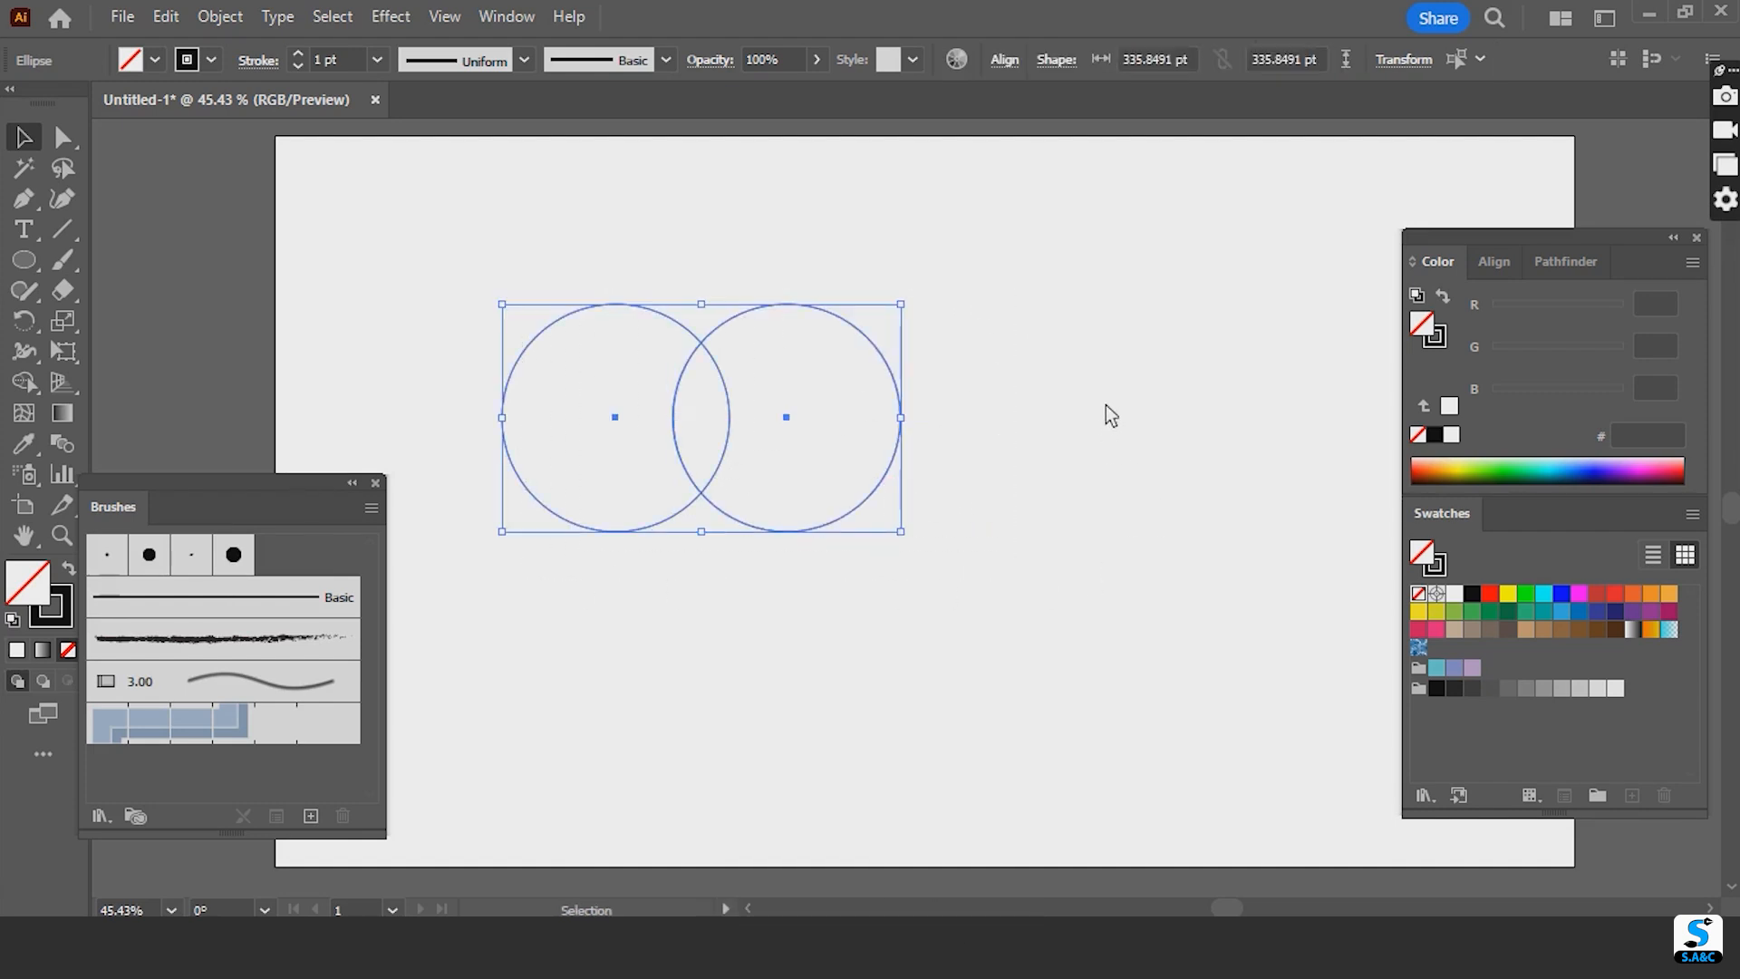
{"action": "left_click", "coordinate": [23, 381]}
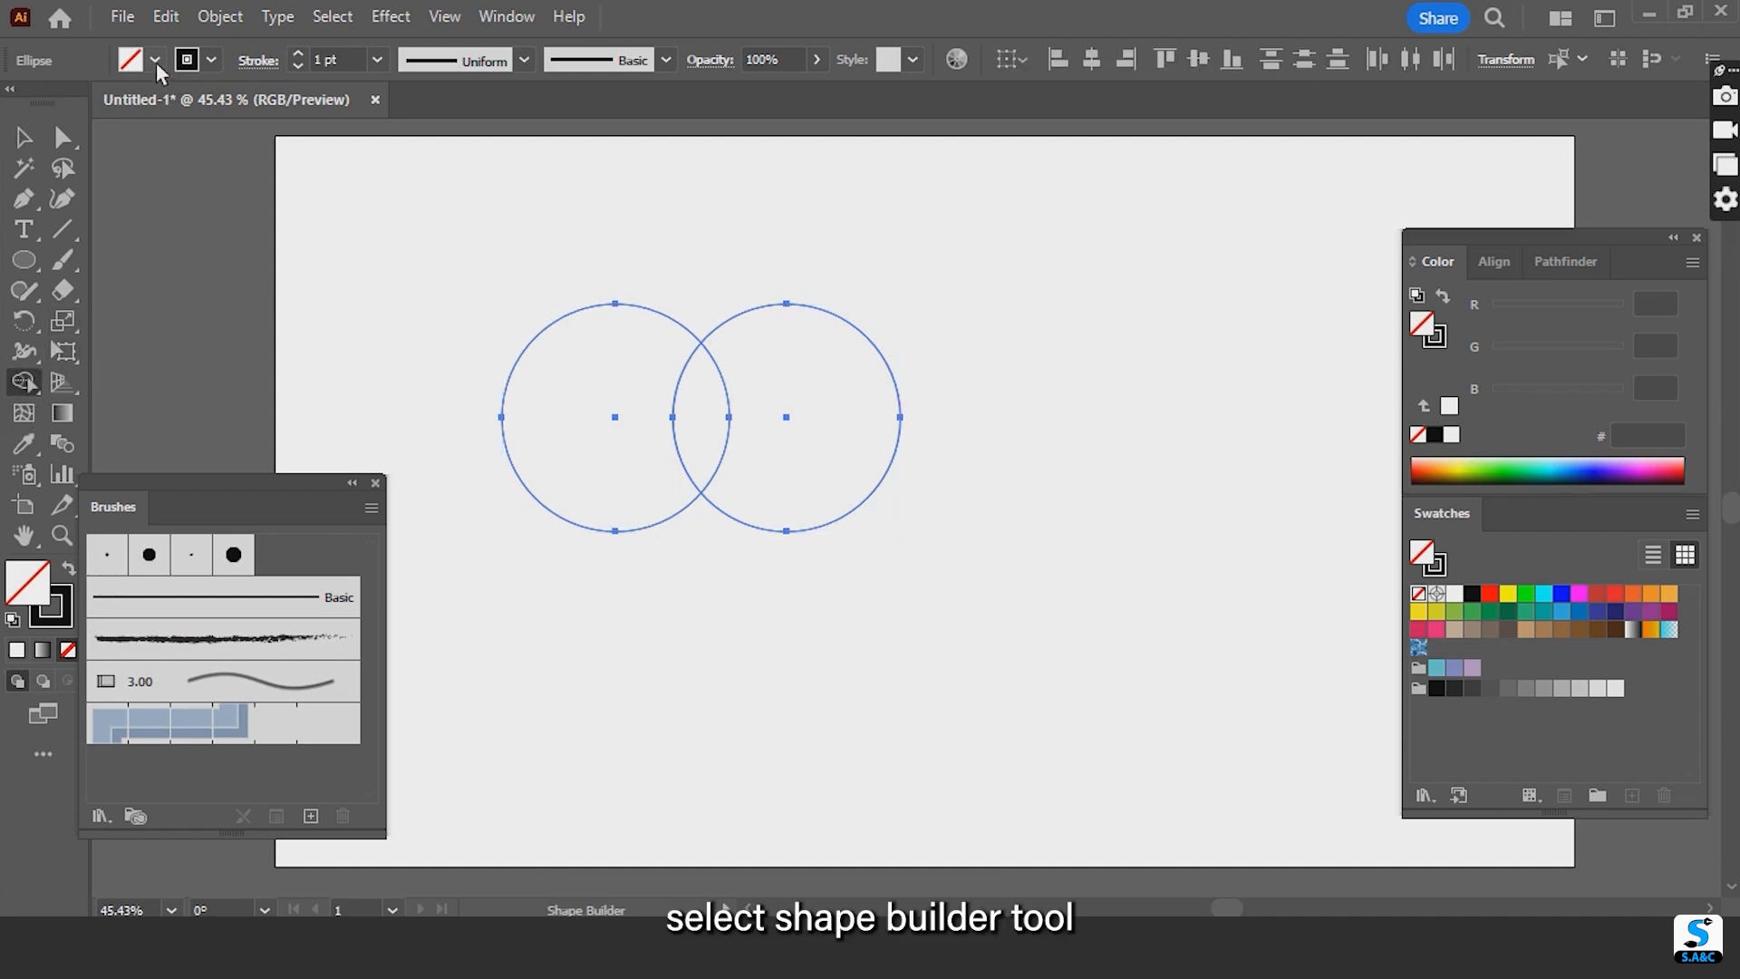
{"action": "left_click", "coordinate": [155, 60]}
{"action": "left_click", "coordinate": [68, 99]}
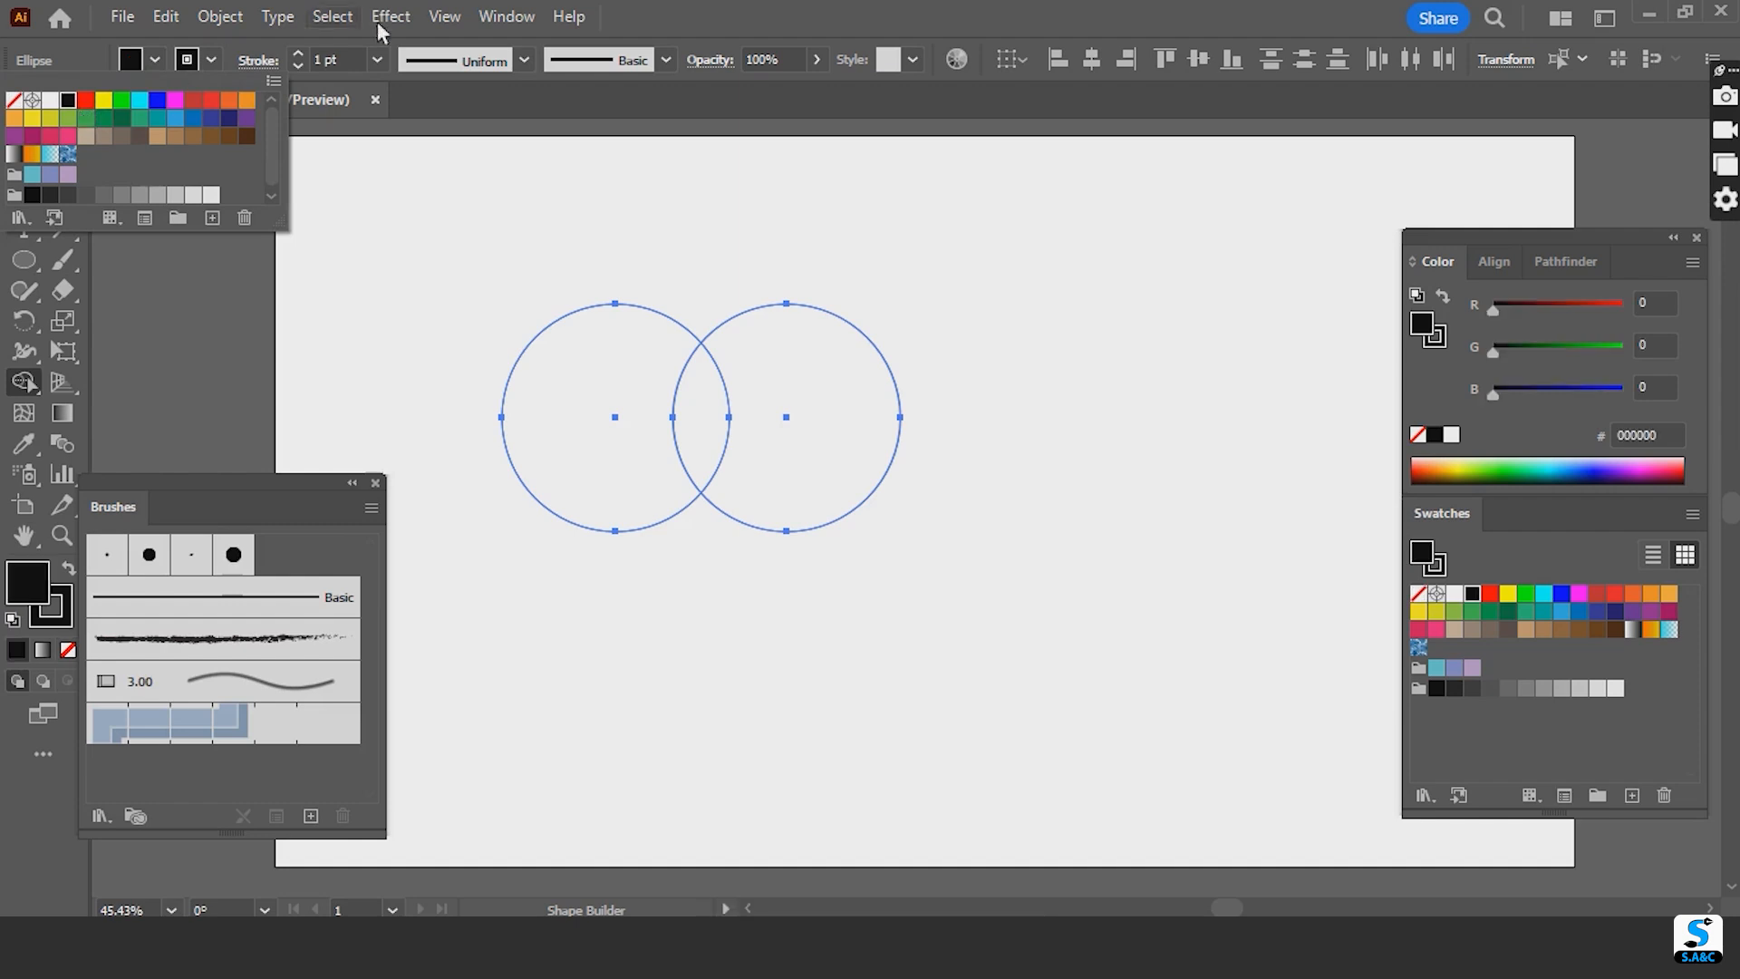
{"action": "left_click", "coordinate": [211, 60]}
{"action": "left_click", "coordinate": [211, 60]}
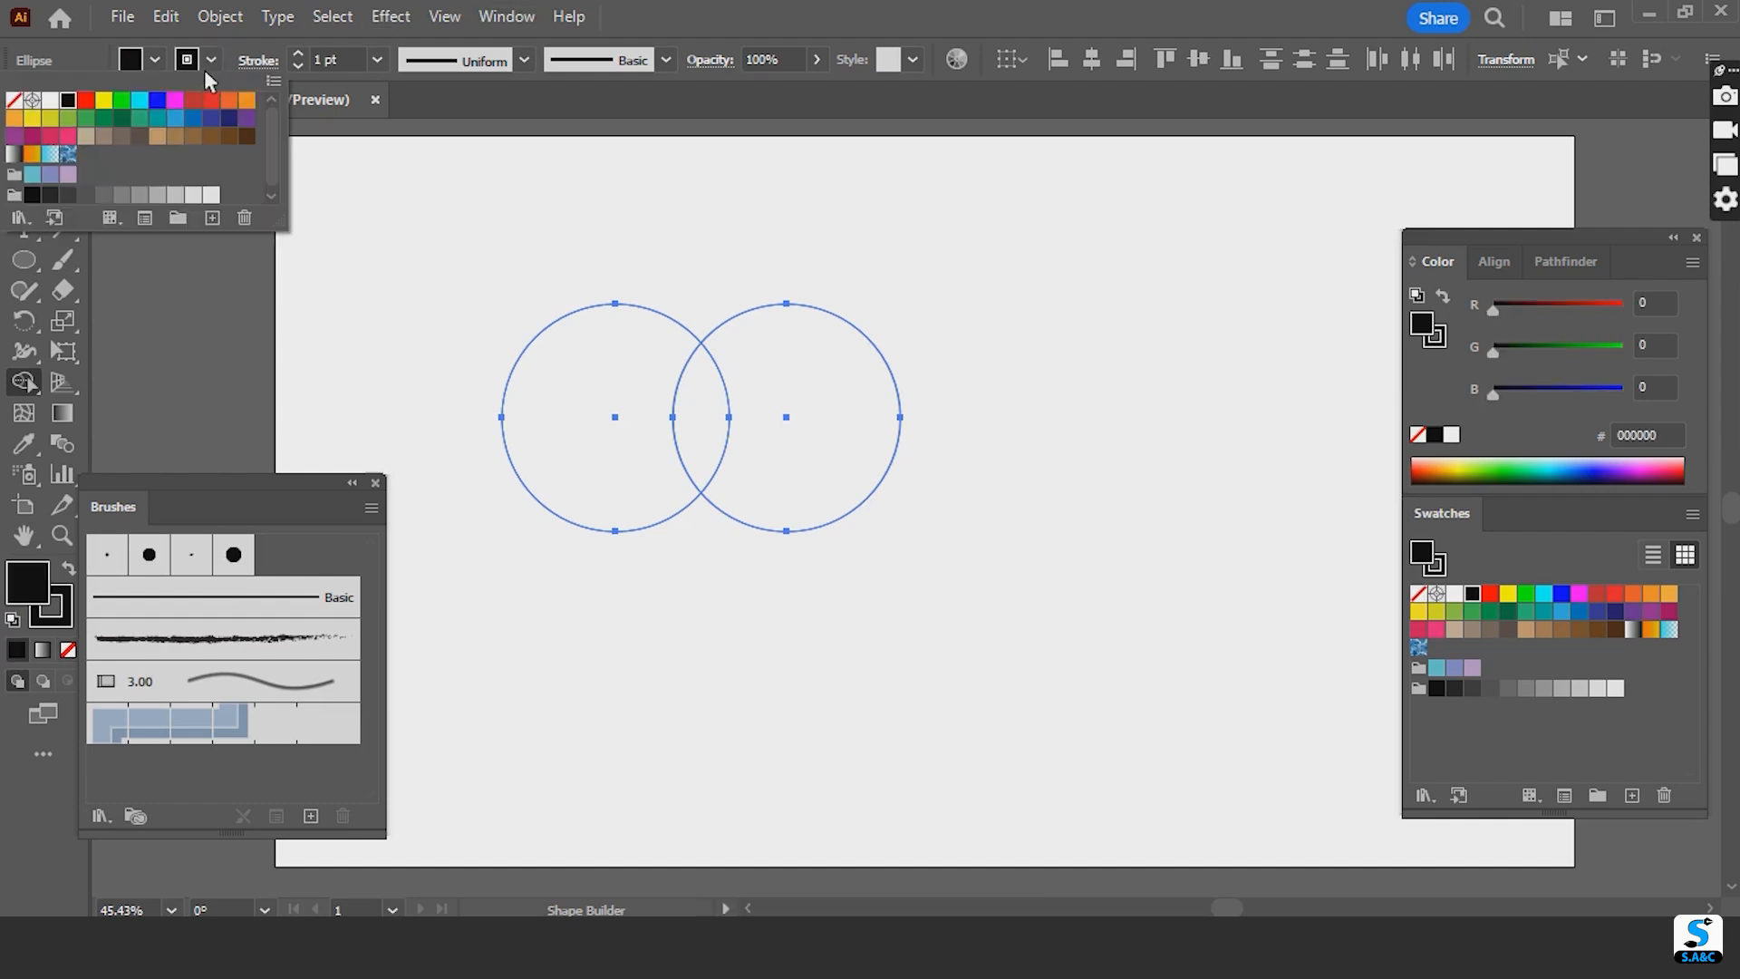
{"action": "left_click", "coordinate": [16, 102]}
{"action": "left_click", "coordinate": [708, 448]}
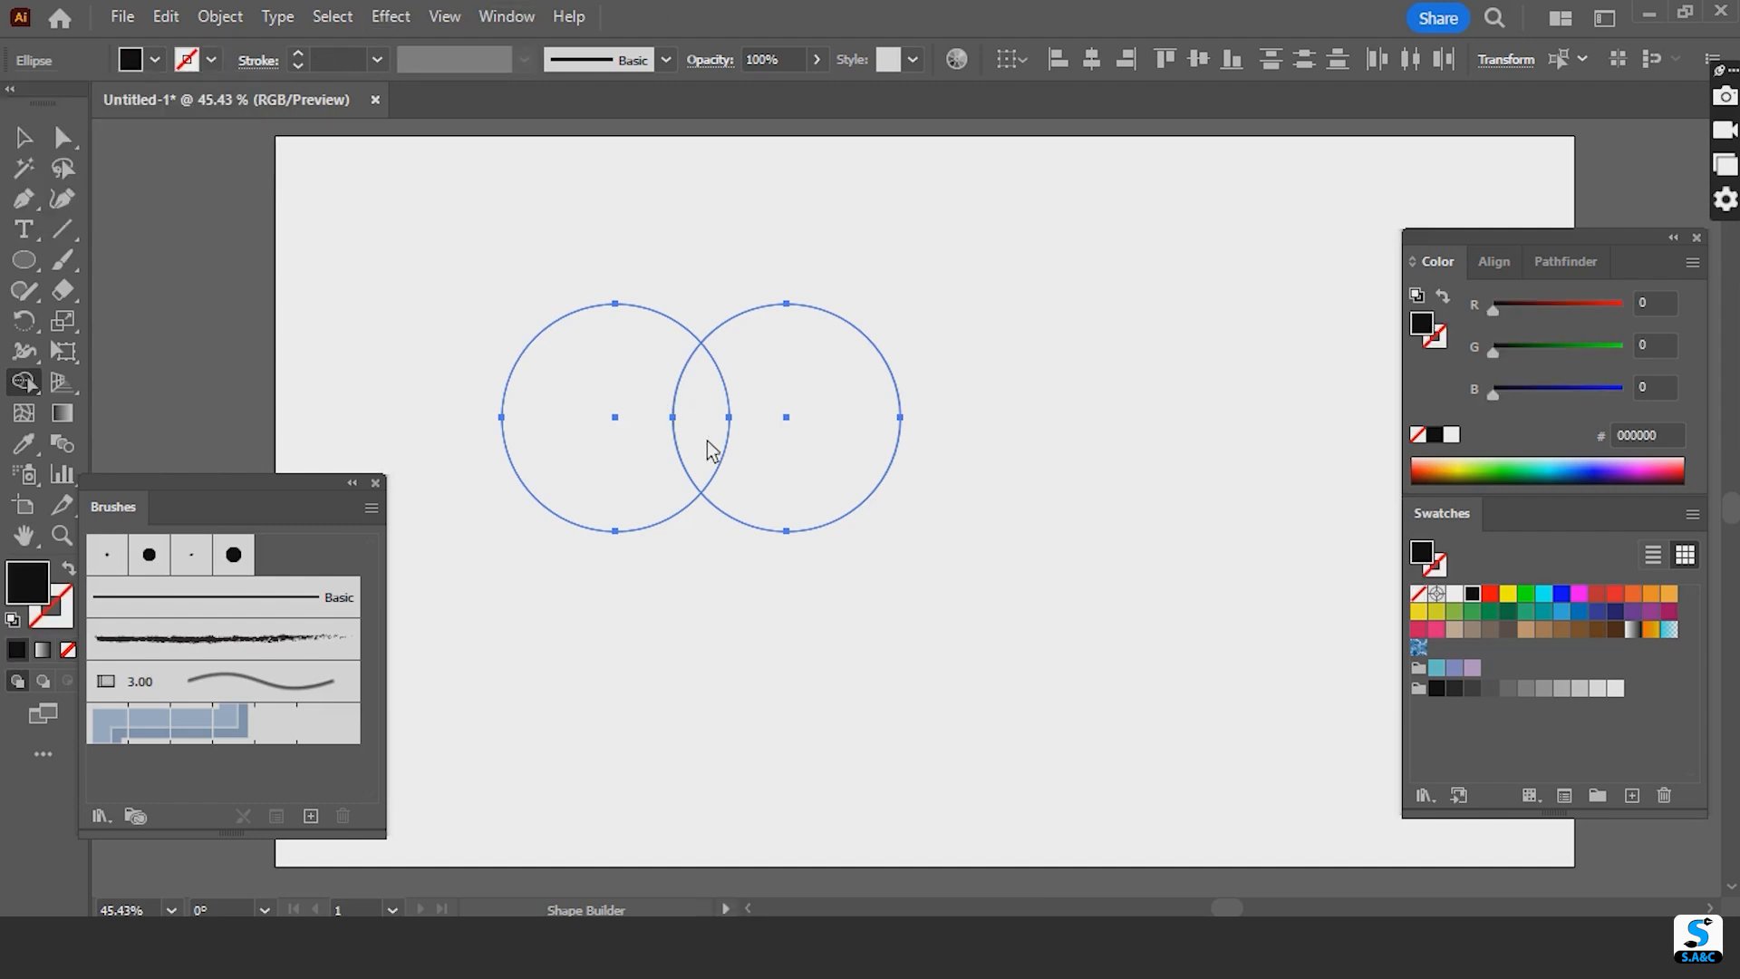
{"action": "left_click", "coordinate": [721, 428]}
- Move the black leaf shape clear of the two circles and delete both circles
{"action": "left_click", "coordinate": [24, 138]}
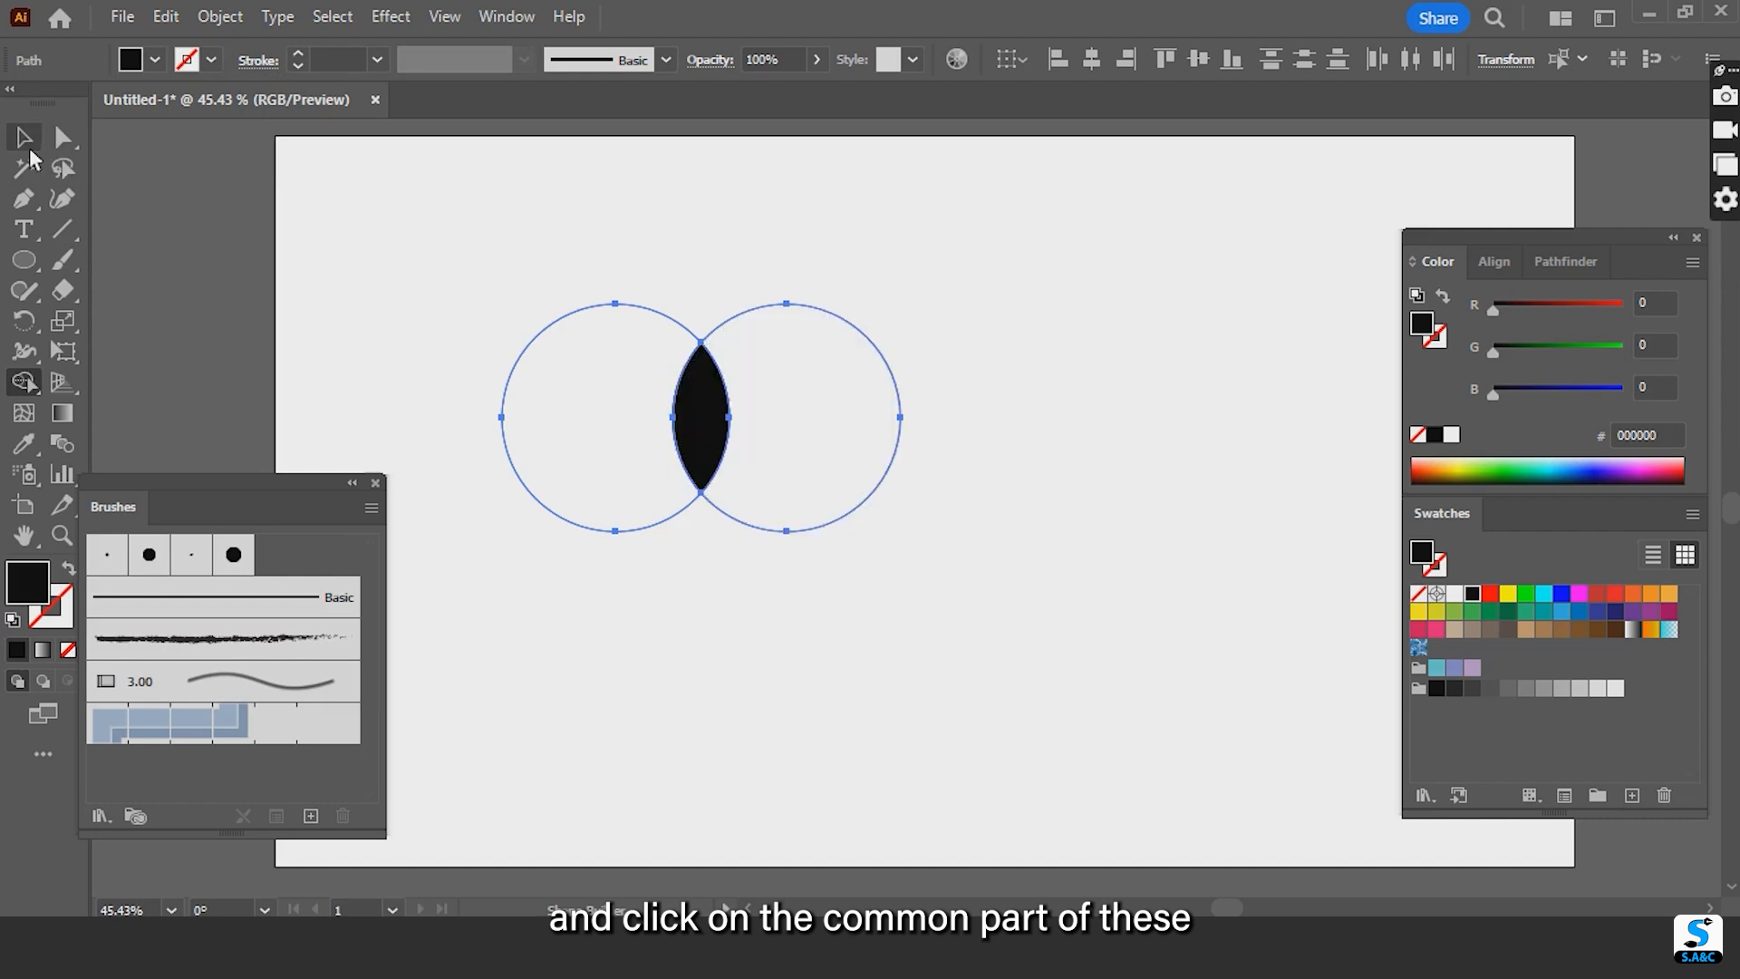
{"action": "left_click_drag", "start_coordinate": [716, 464], "coordinate": [1019, 395]}
{"action": "left_click", "coordinate": [747, 552]}
{"action": "left_click", "coordinate": [934, 453]}
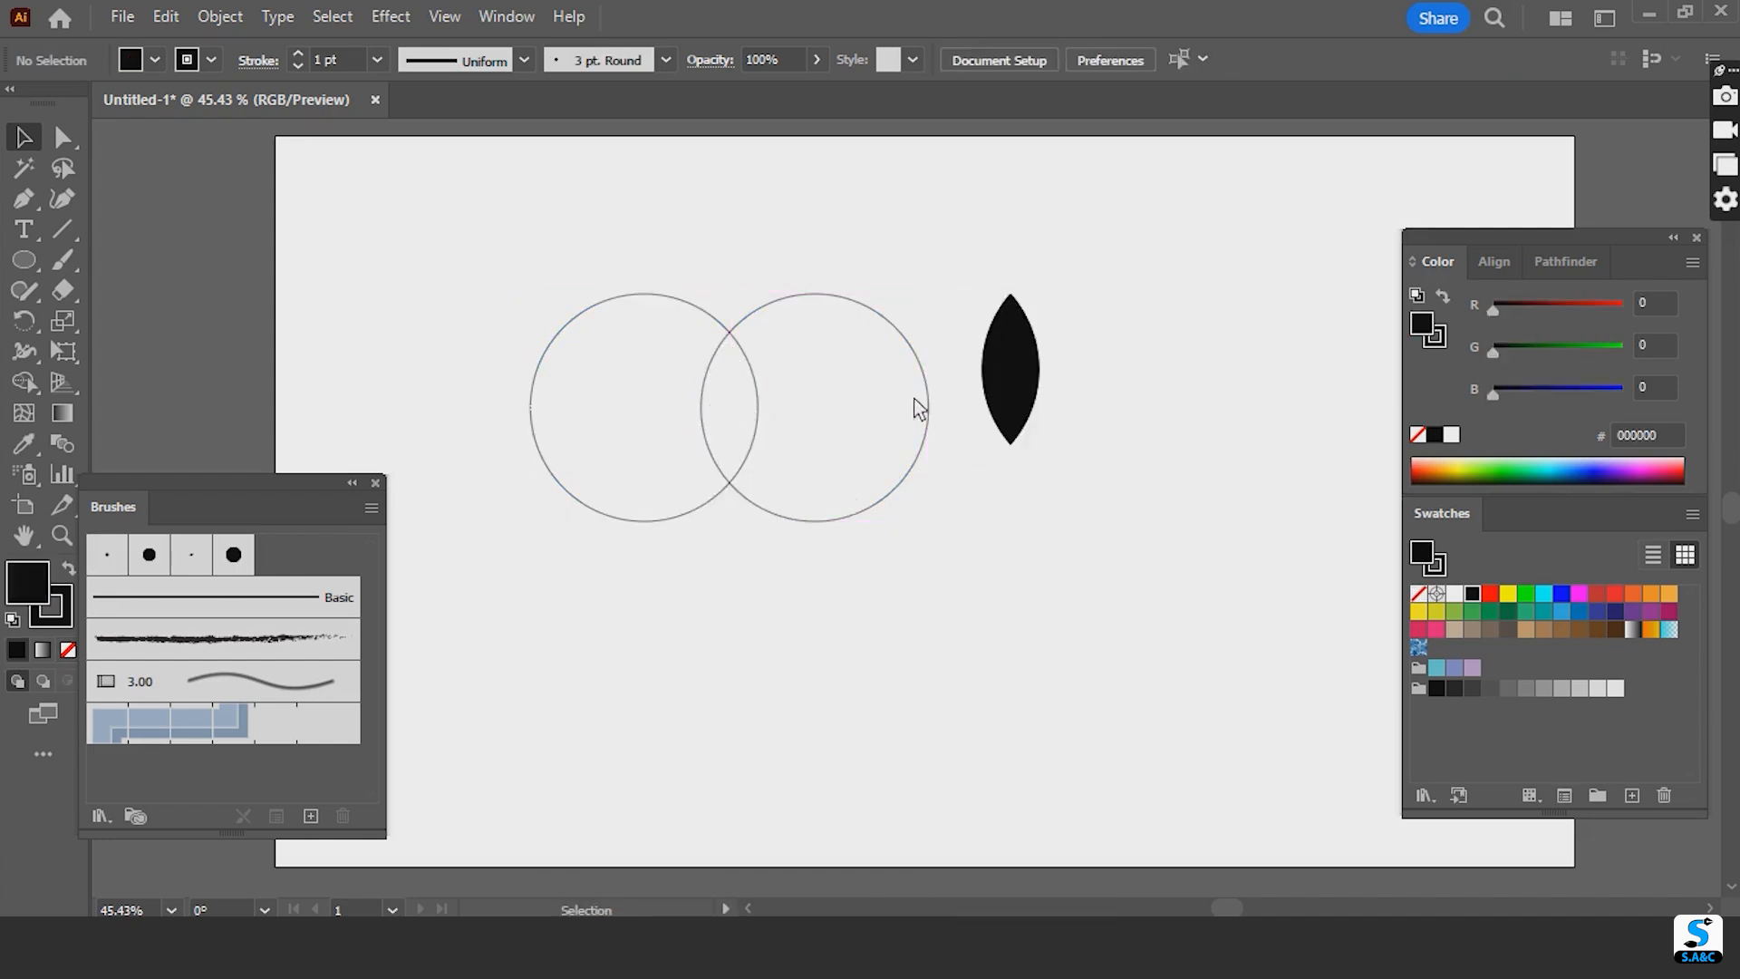
{"action": "left_click_drag", "start_coordinate": [573, 525], "coordinate": [723, 520]}
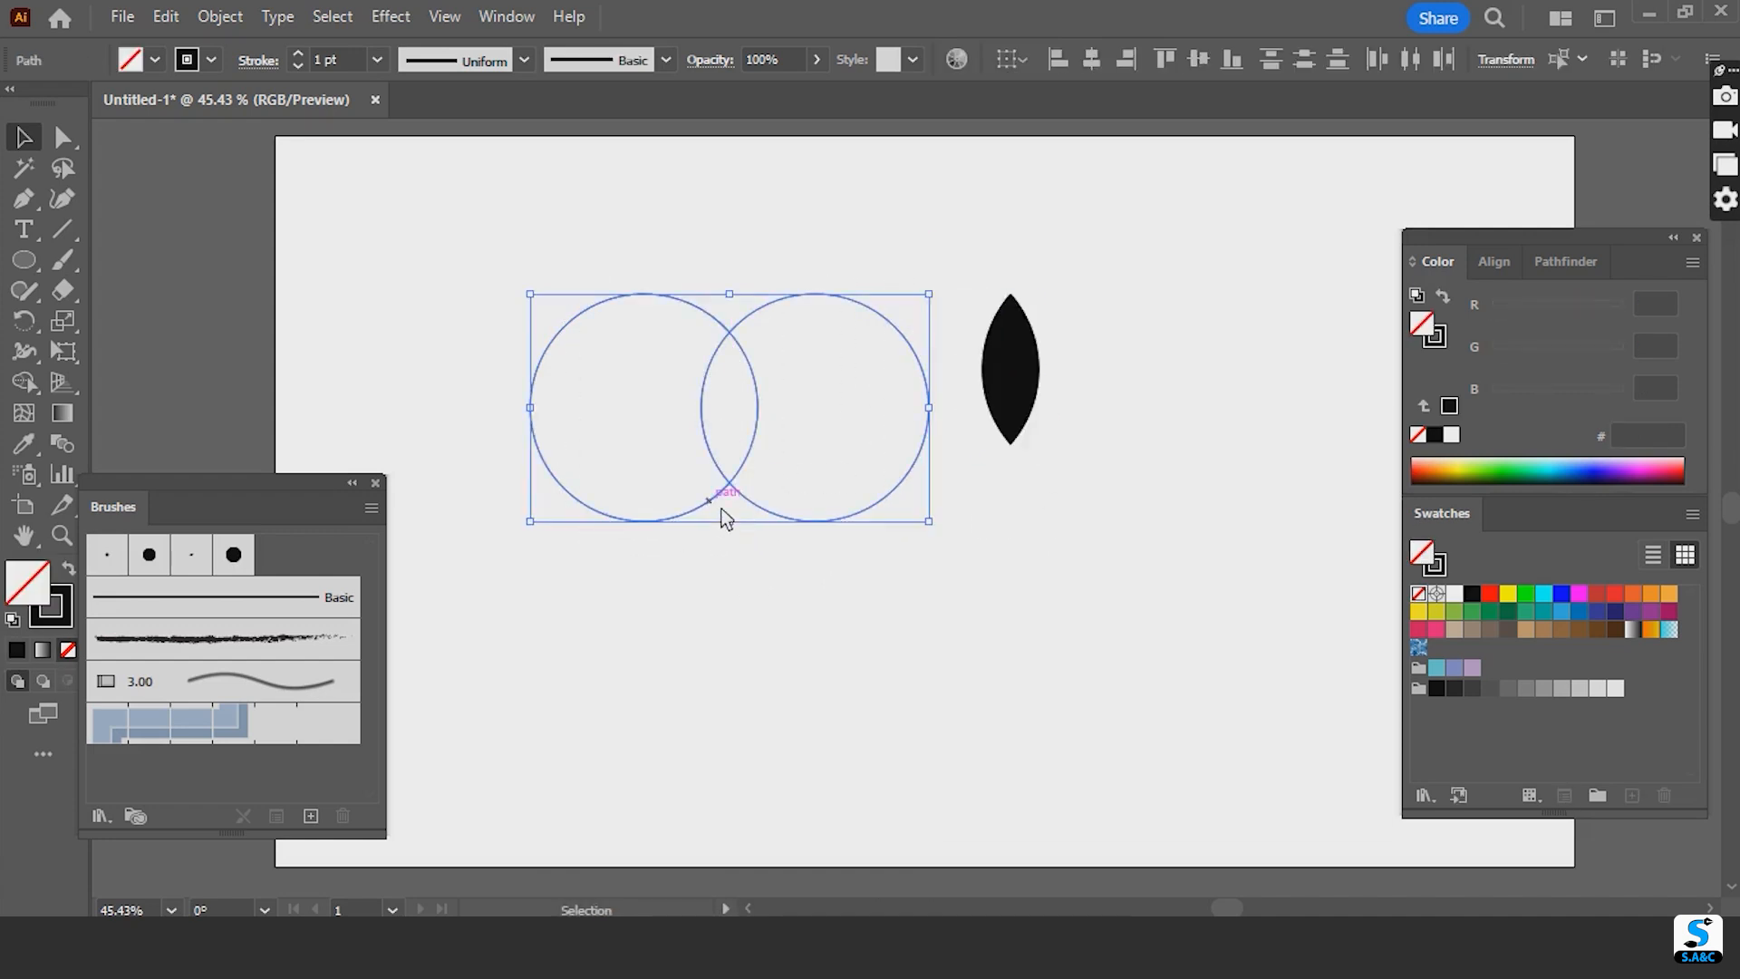
{"action": "key", "text": "Delete"}
{"action": "left_click_drag", "start_coordinate": [1015, 395], "coordinate": [1015, 277]}
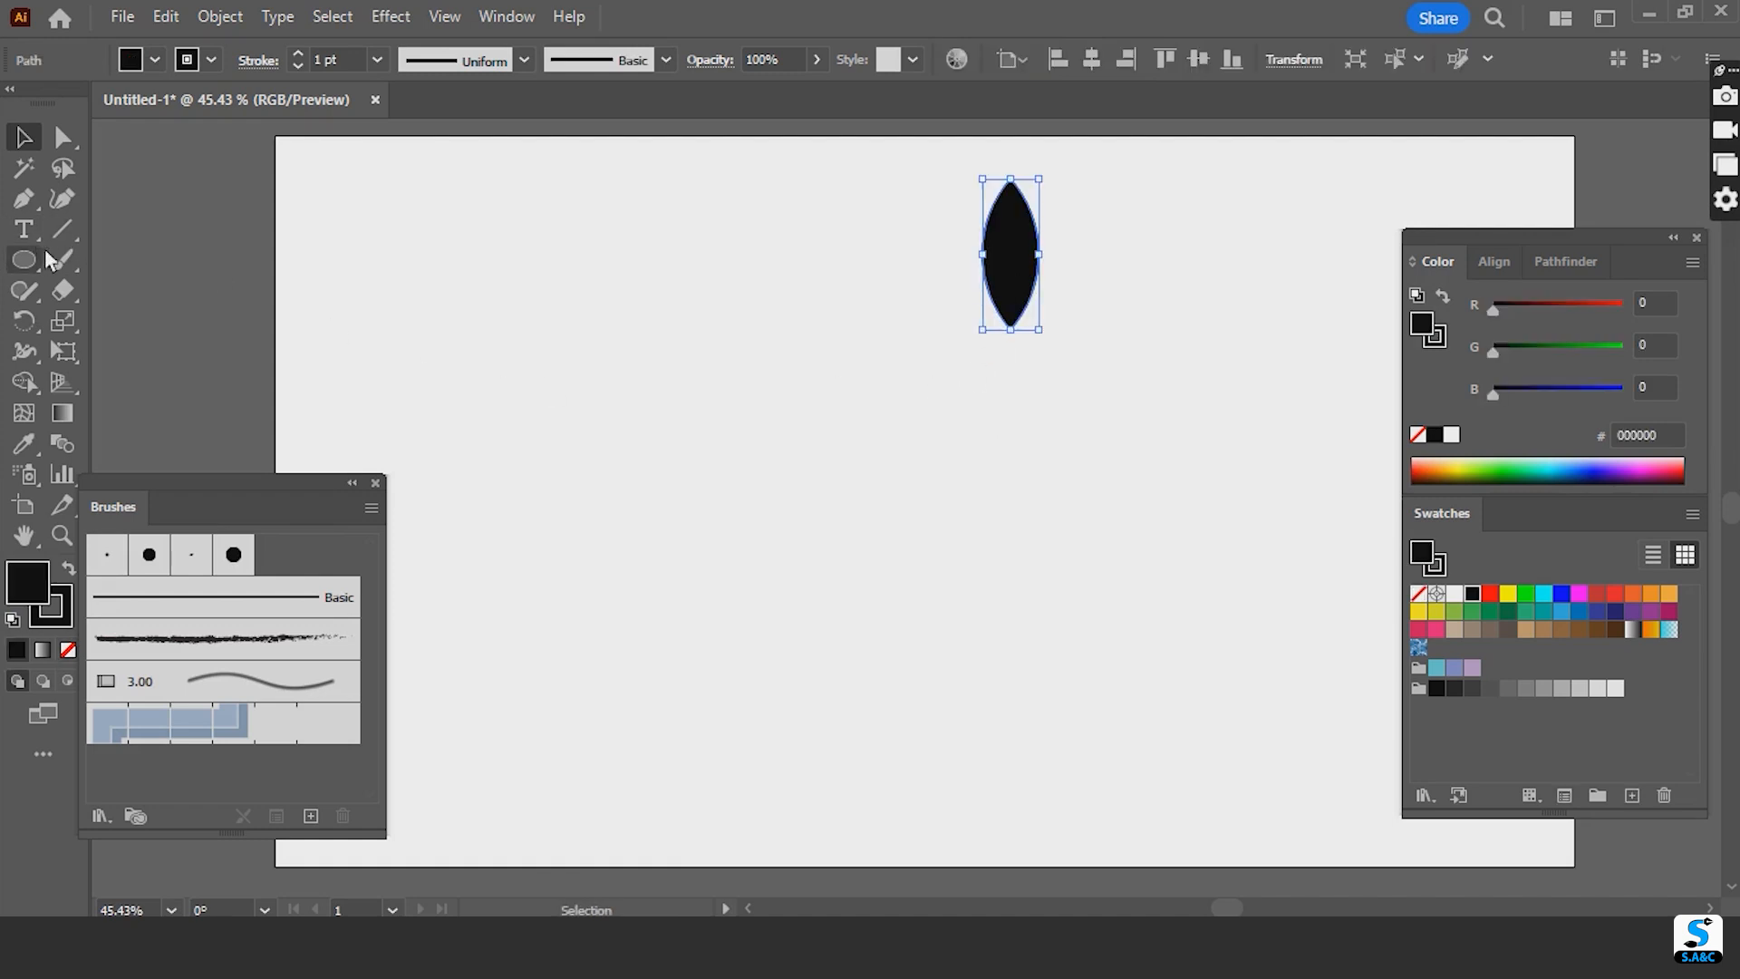
- Draw a long horizontal line across the artboard below the leaf shape
{"action": "left_click", "coordinate": [65, 235]}
{"action": "mouse_move", "coordinate": [488, 413]}
{"action": "left_mouse_down"}
{"action": "mouse_move", "coordinate": [508, 435]}
{"action": "mouse_move", "coordinate": [1149, 454]}
{"action": "mouse_move", "coordinate": [1071, 446]}
{"action": "left_mouse_up"}
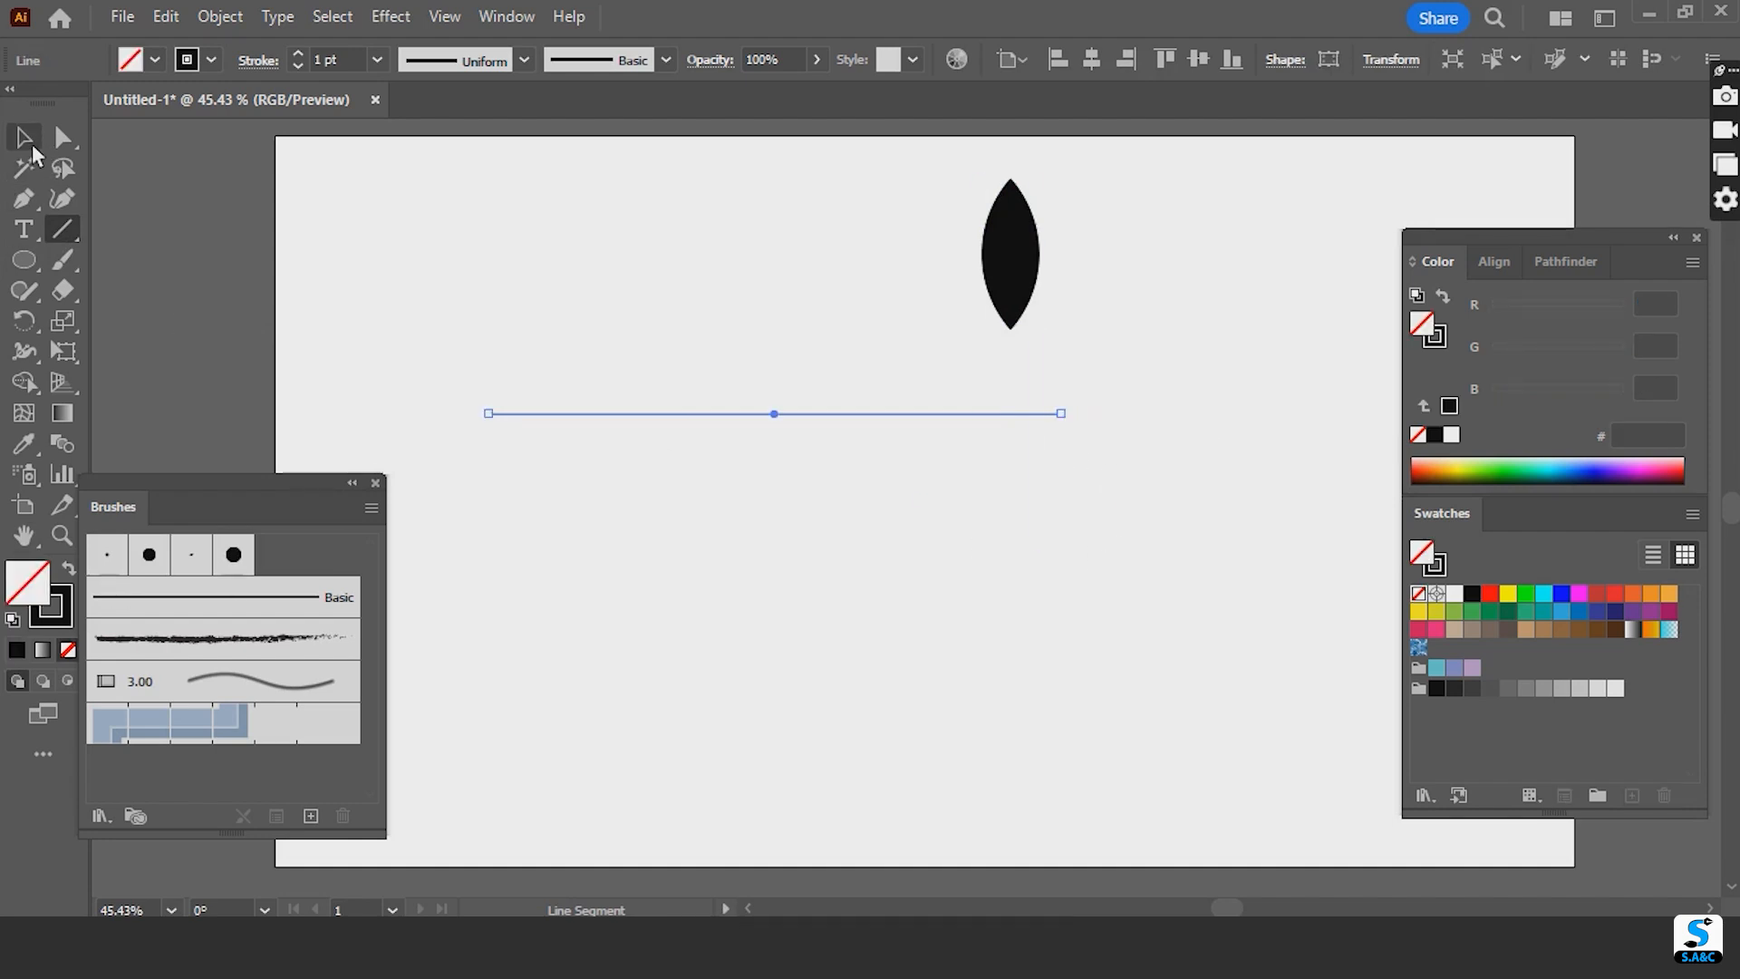
{"action": "left_click", "coordinate": [23, 137]}
{"action": "left_click", "coordinate": [869, 540]}
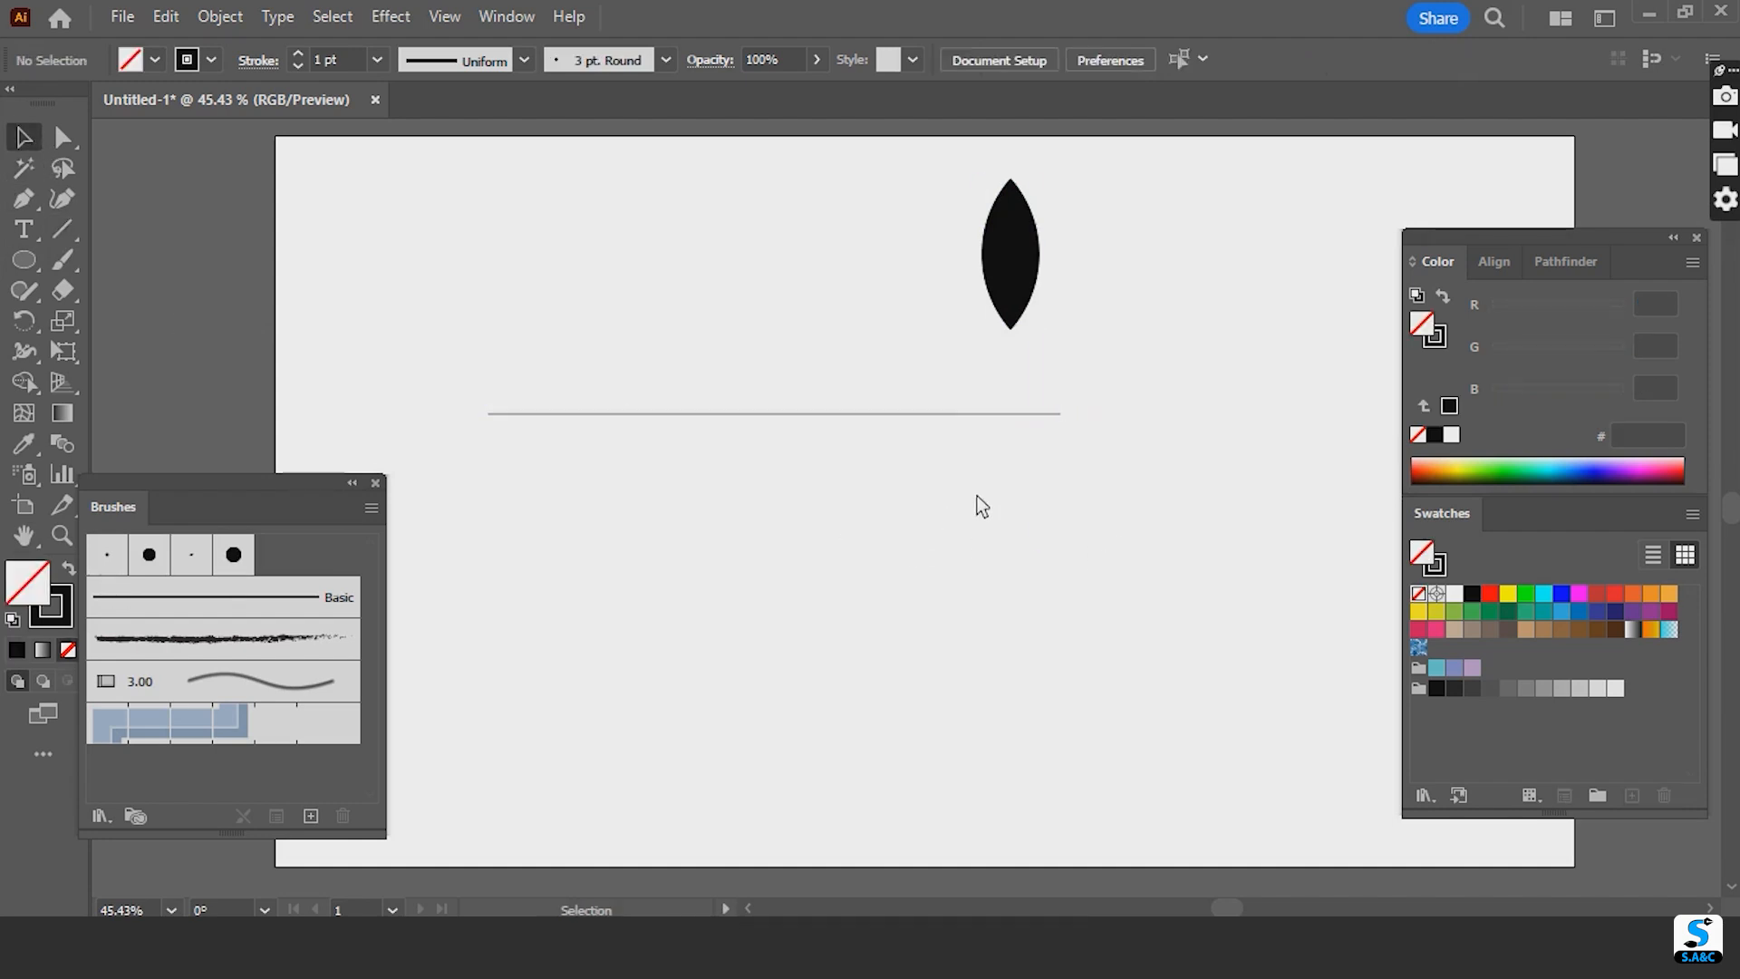
- Set the horizontal line's stroke weight to 9 pt
{"action": "left_click", "coordinate": [948, 419]}
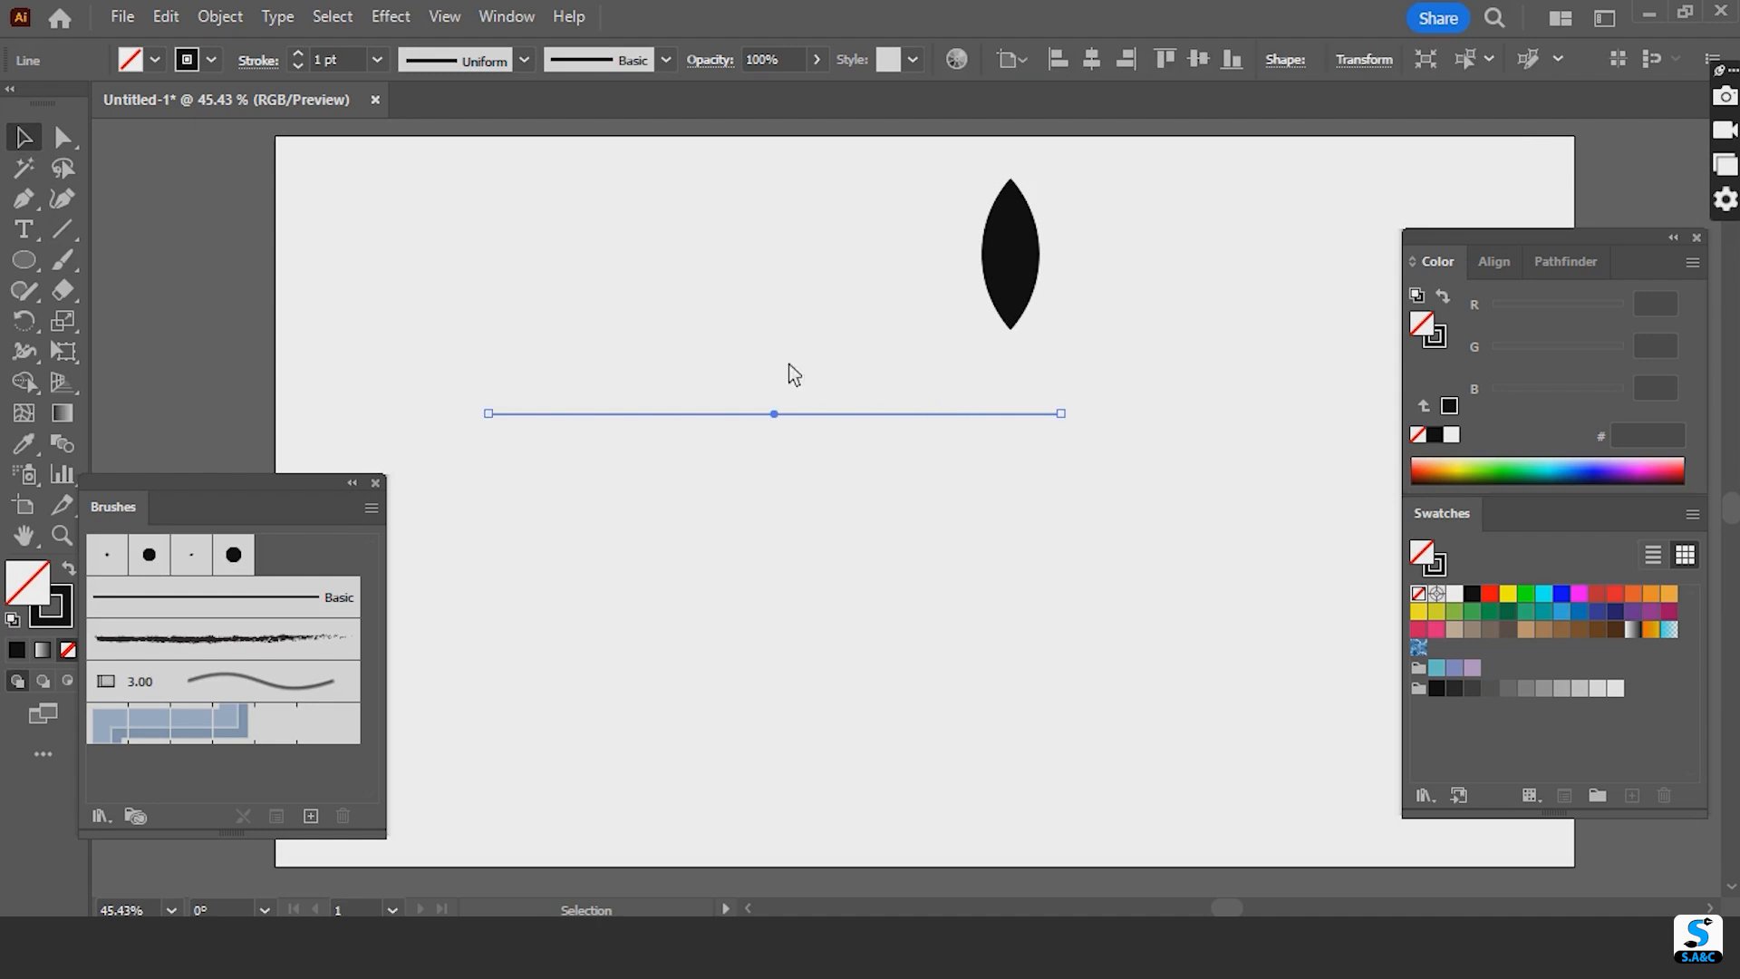
{"action": "left_click", "coordinate": [306, 55]}
{"action": "left_click", "coordinate": [307, 56]}
{"action": "left_click", "coordinate": [306, 56]}
{"action": "left_click", "coordinate": [306, 55]}
{"action": "left_click", "coordinate": [307, 56]}
{"action": "left_click", "coordinate": [308, 56]}
{"action": "left_click", "coordinate": [307, 56]}
{"action": "left_click", "coordinate": [308, 56]}
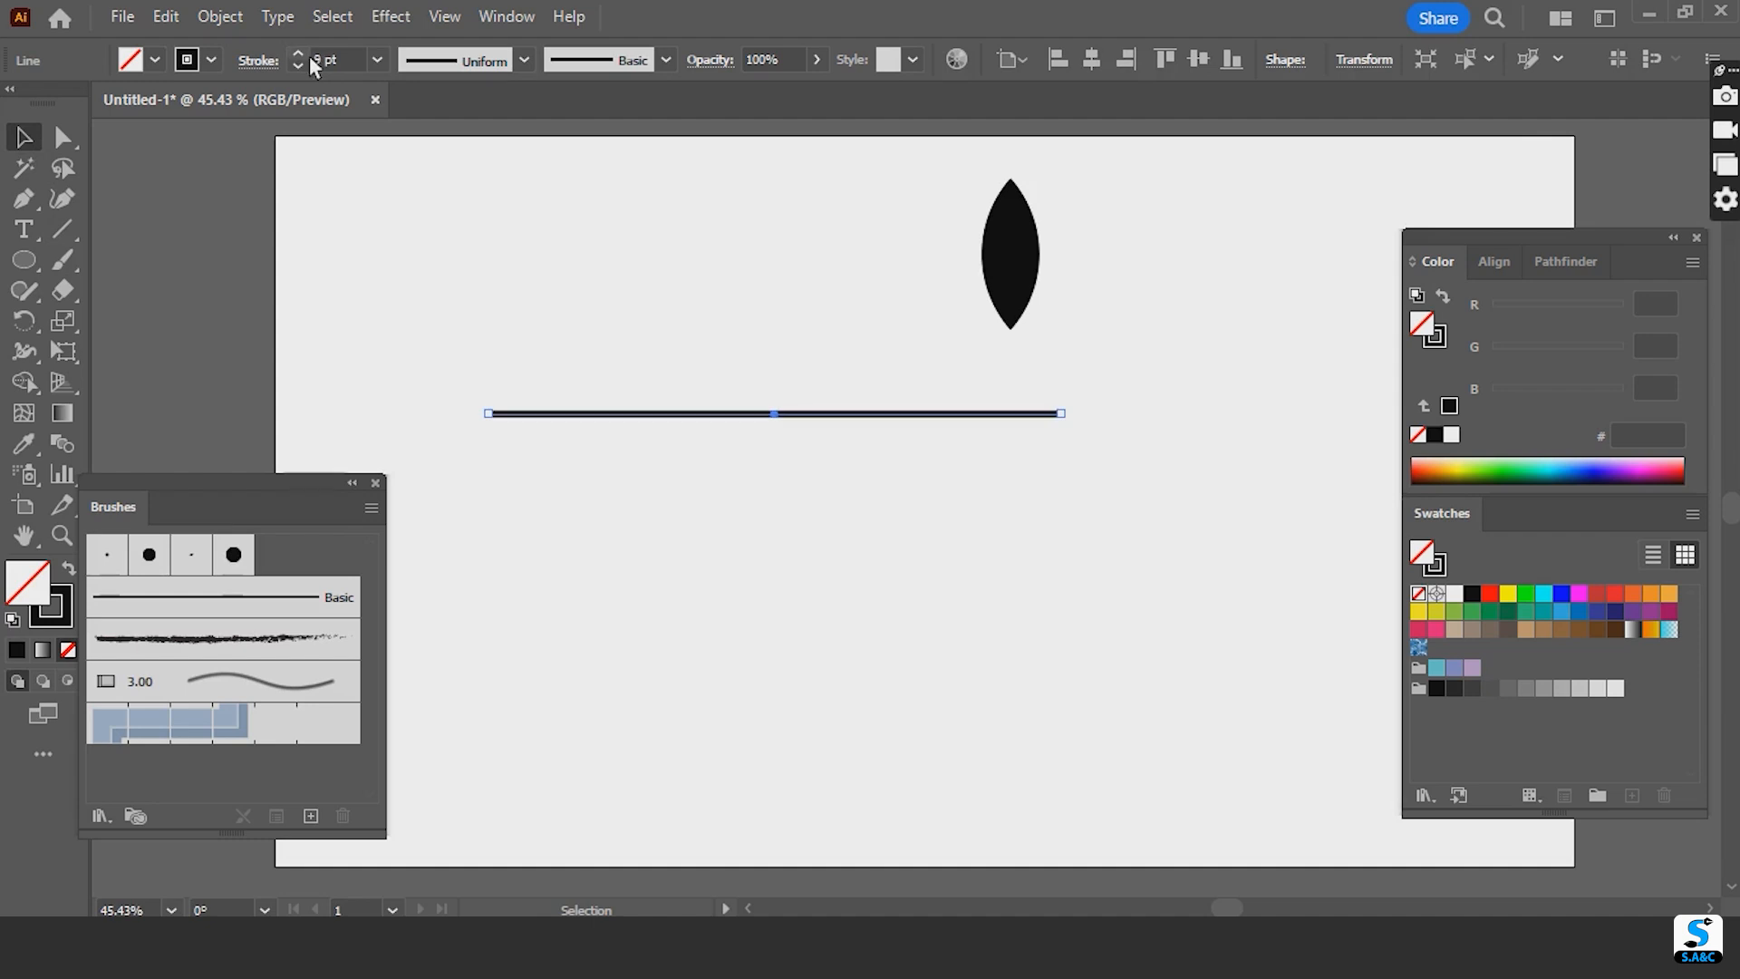
{"action": "left_click", "coordinate": [354, 274]}
- Scale the leaf down, tilt it to the right and place it on top of the line's left part
{"action": "left_click", "coordinate": [1020, 272]}
{"action": "left_click_drag", "start_coordinate": [1049, 185], "coordinate": [618, 409]}
{"action": "left_click_drag", "start_coordinate": [716, 572], "coordinate": [804, 561]}
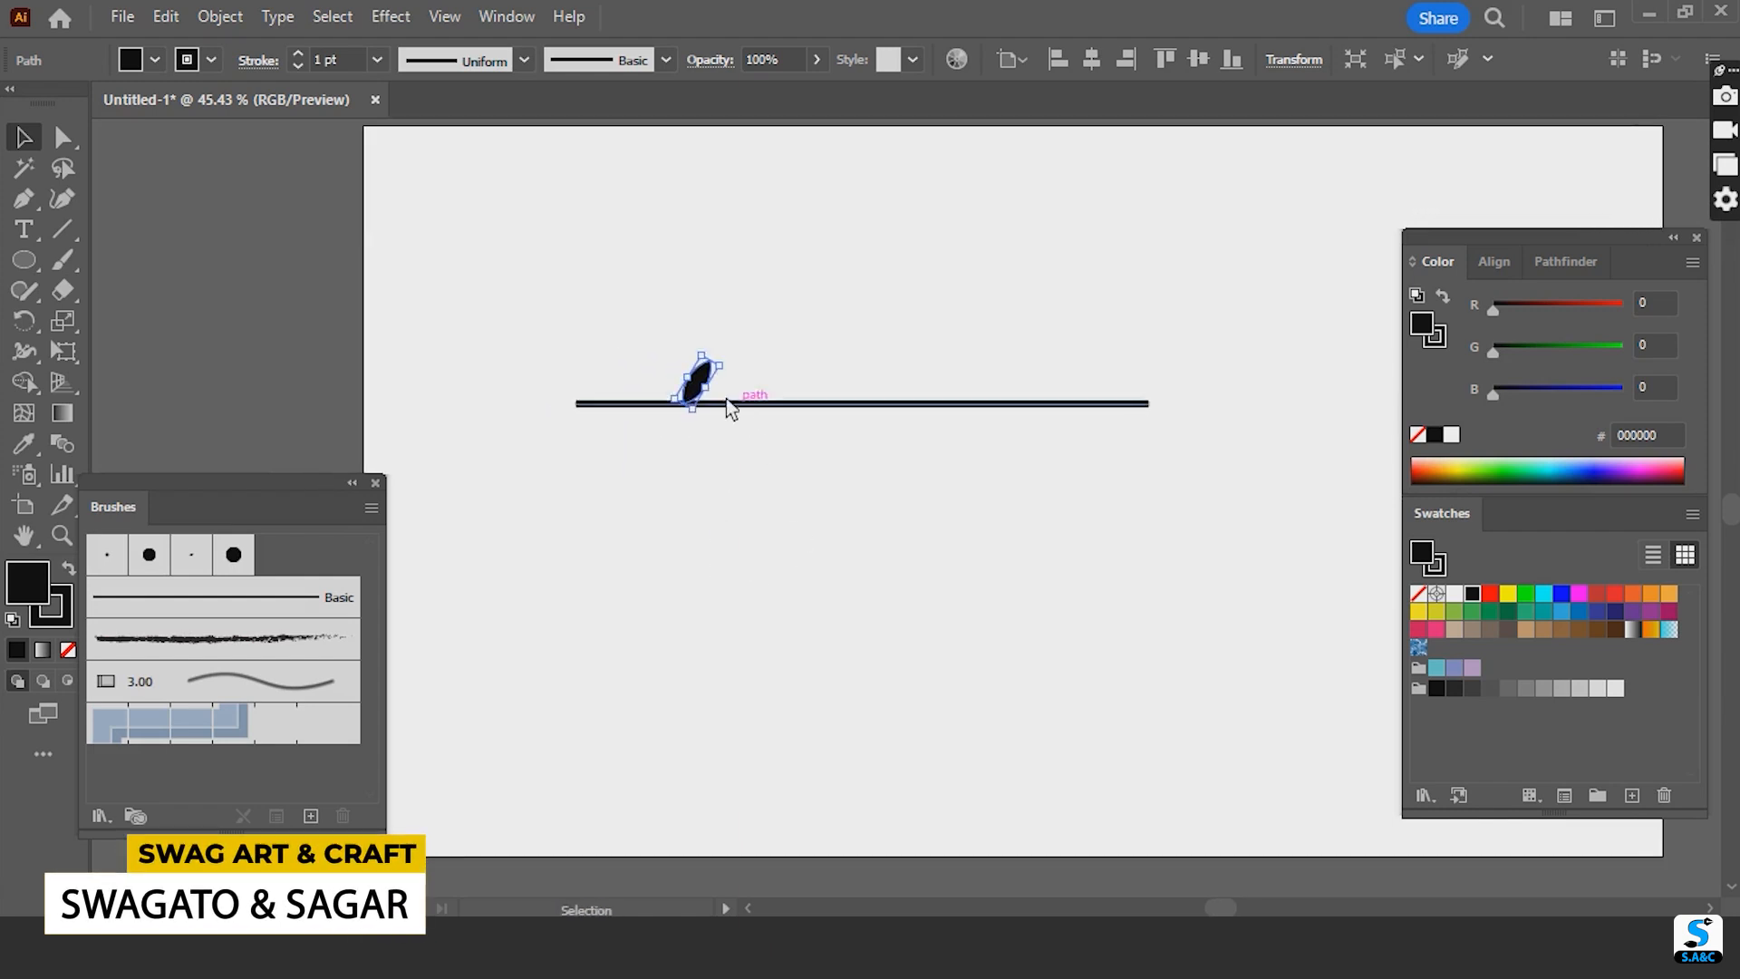
- Refine the leaf's tilt and position so its lower tip sits on the line
{"action": "key", "text": "a"}
{"action": "key", "text": "ctrl+equal"}
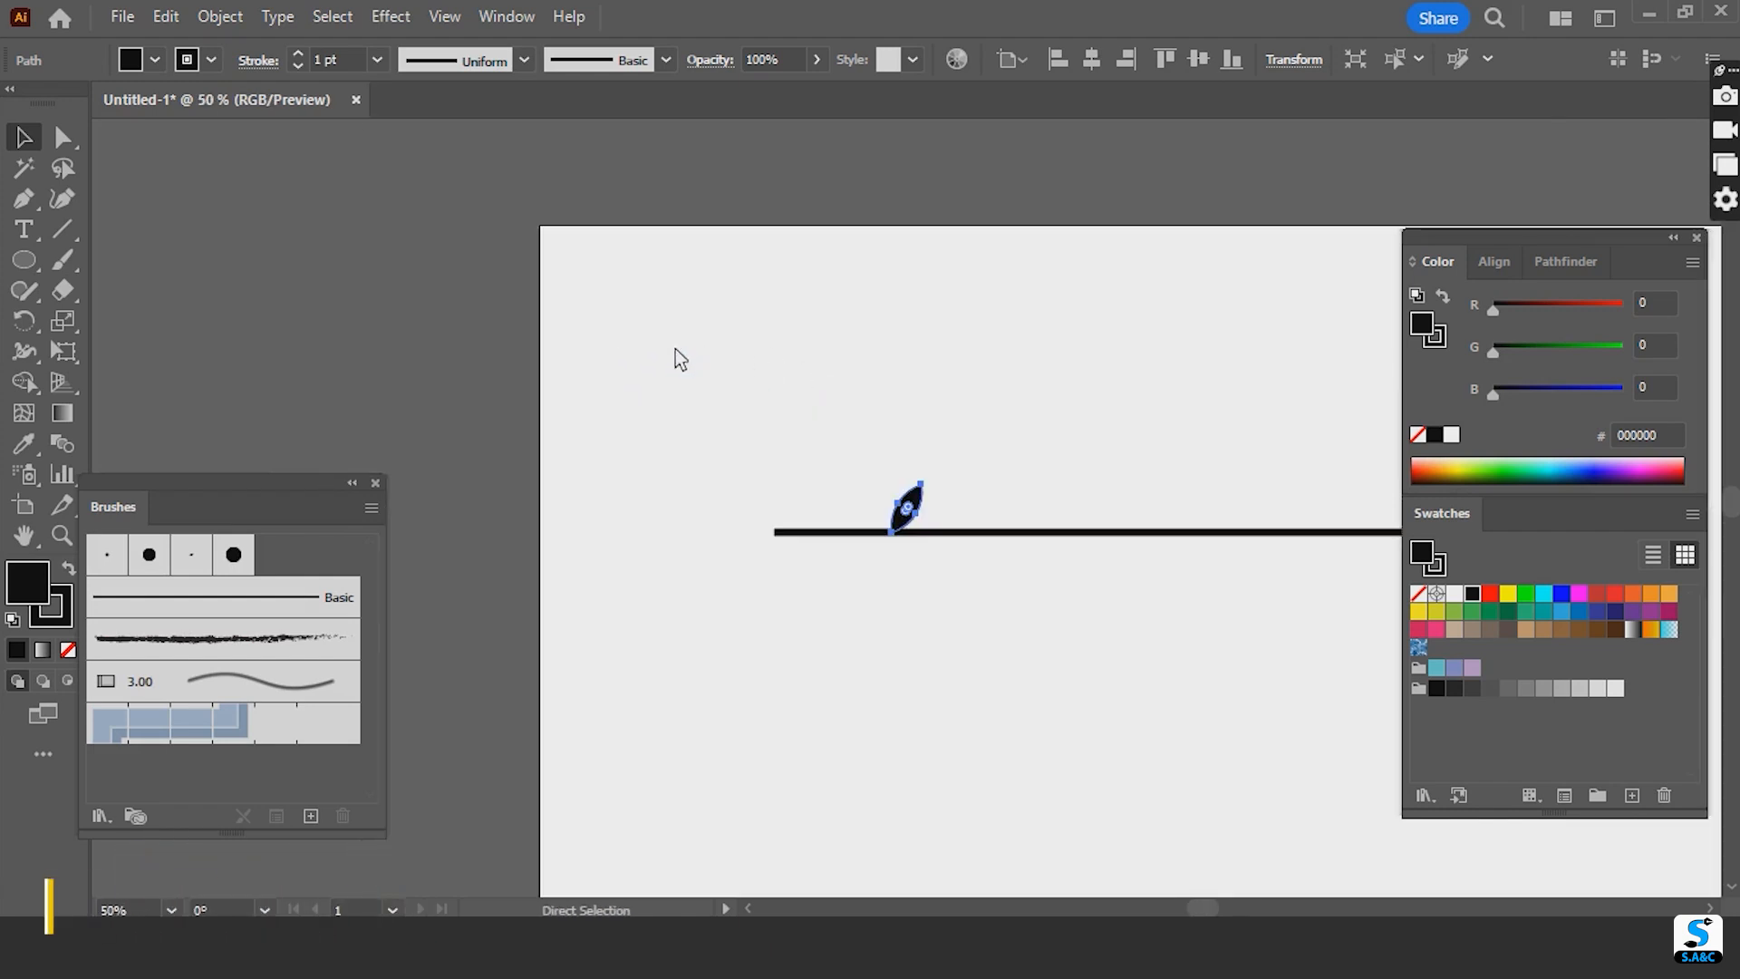
{"action": "key", "text": "ctrl+equal"}
{"action": "key", "text": "ctrl+equal"}
{"action": "key", "text": "ctrl+equal"}
{"action": "left_click_drag", "start_coordinate": [1100, 641], "coordinate": [966, 530]}
{"action": "key", "text": "v"}
{"action": "left_click_drag", "start_coordinate": [841, 319], "coordinate": [857, 335]}
{"action": "left_click_drag", "start_coordinate": [824, 404], "coordinate": [840, 417]}
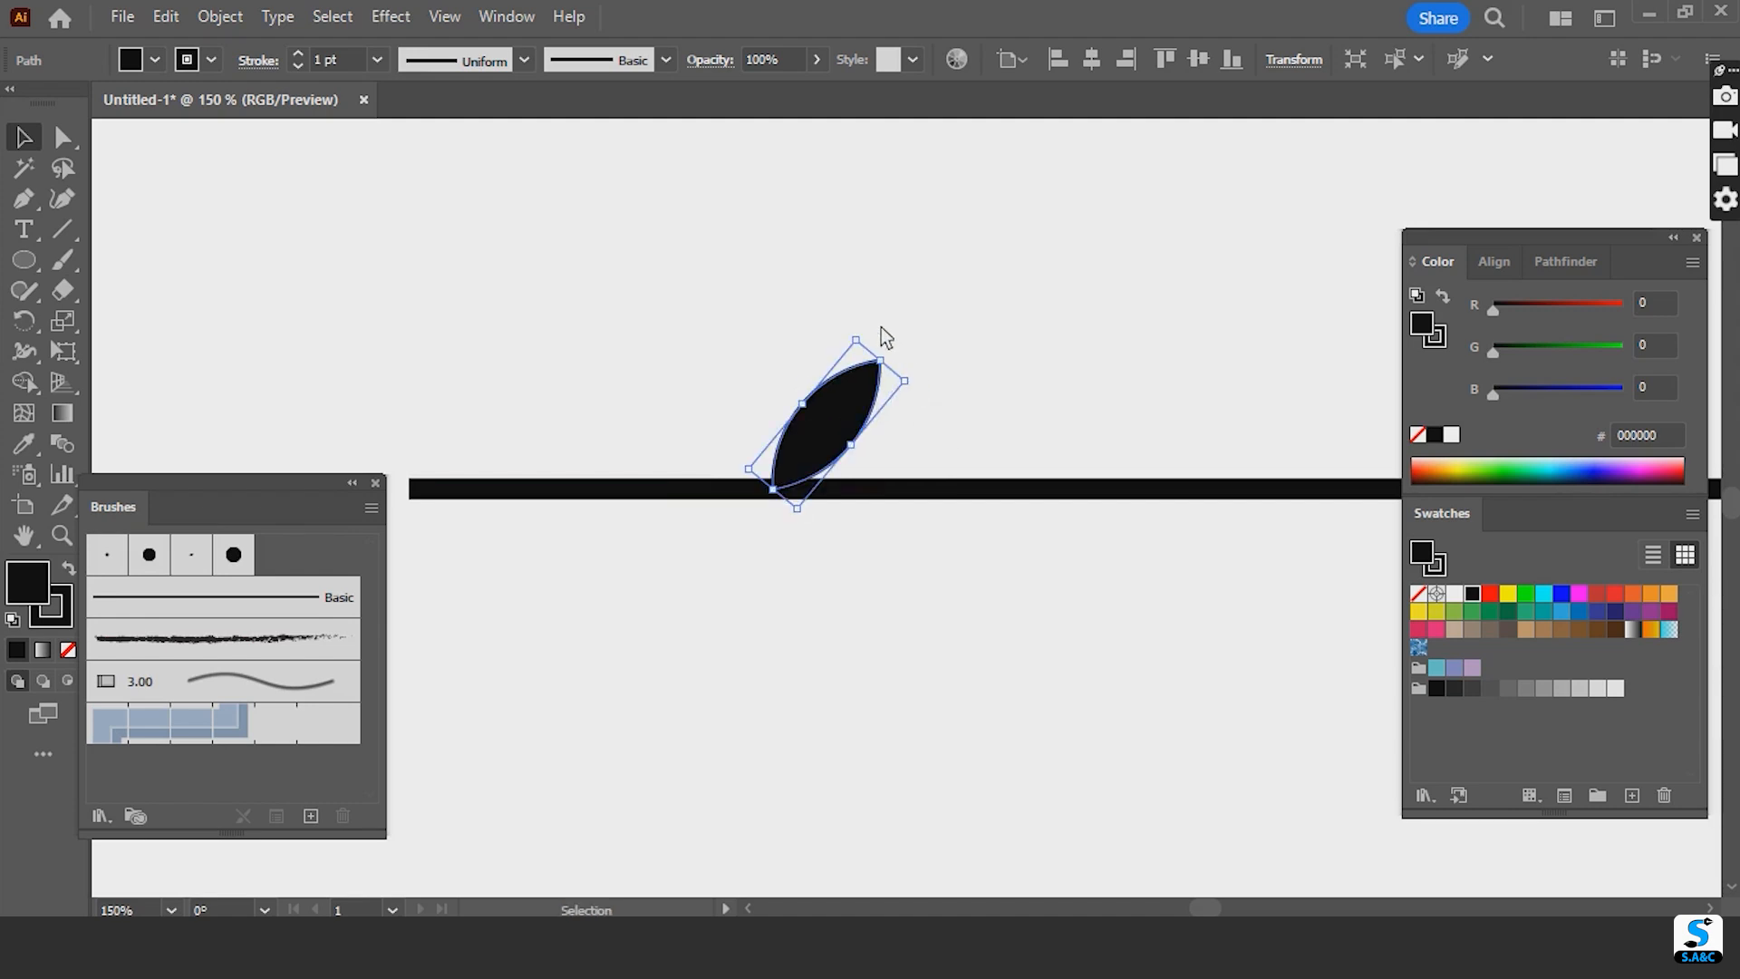
{"action": "left_click_drag", "start_coordinate": [877, 339], "coordinate": [868, 327]}
{"action": "left_click", "coordinate": [937, 580]}
- Nudge the leaf to the right along the line, keeping its base on the line
{"action": "left_click_drag", "start_coordinate": [1004, 645], "coordinate": [927, 580]}
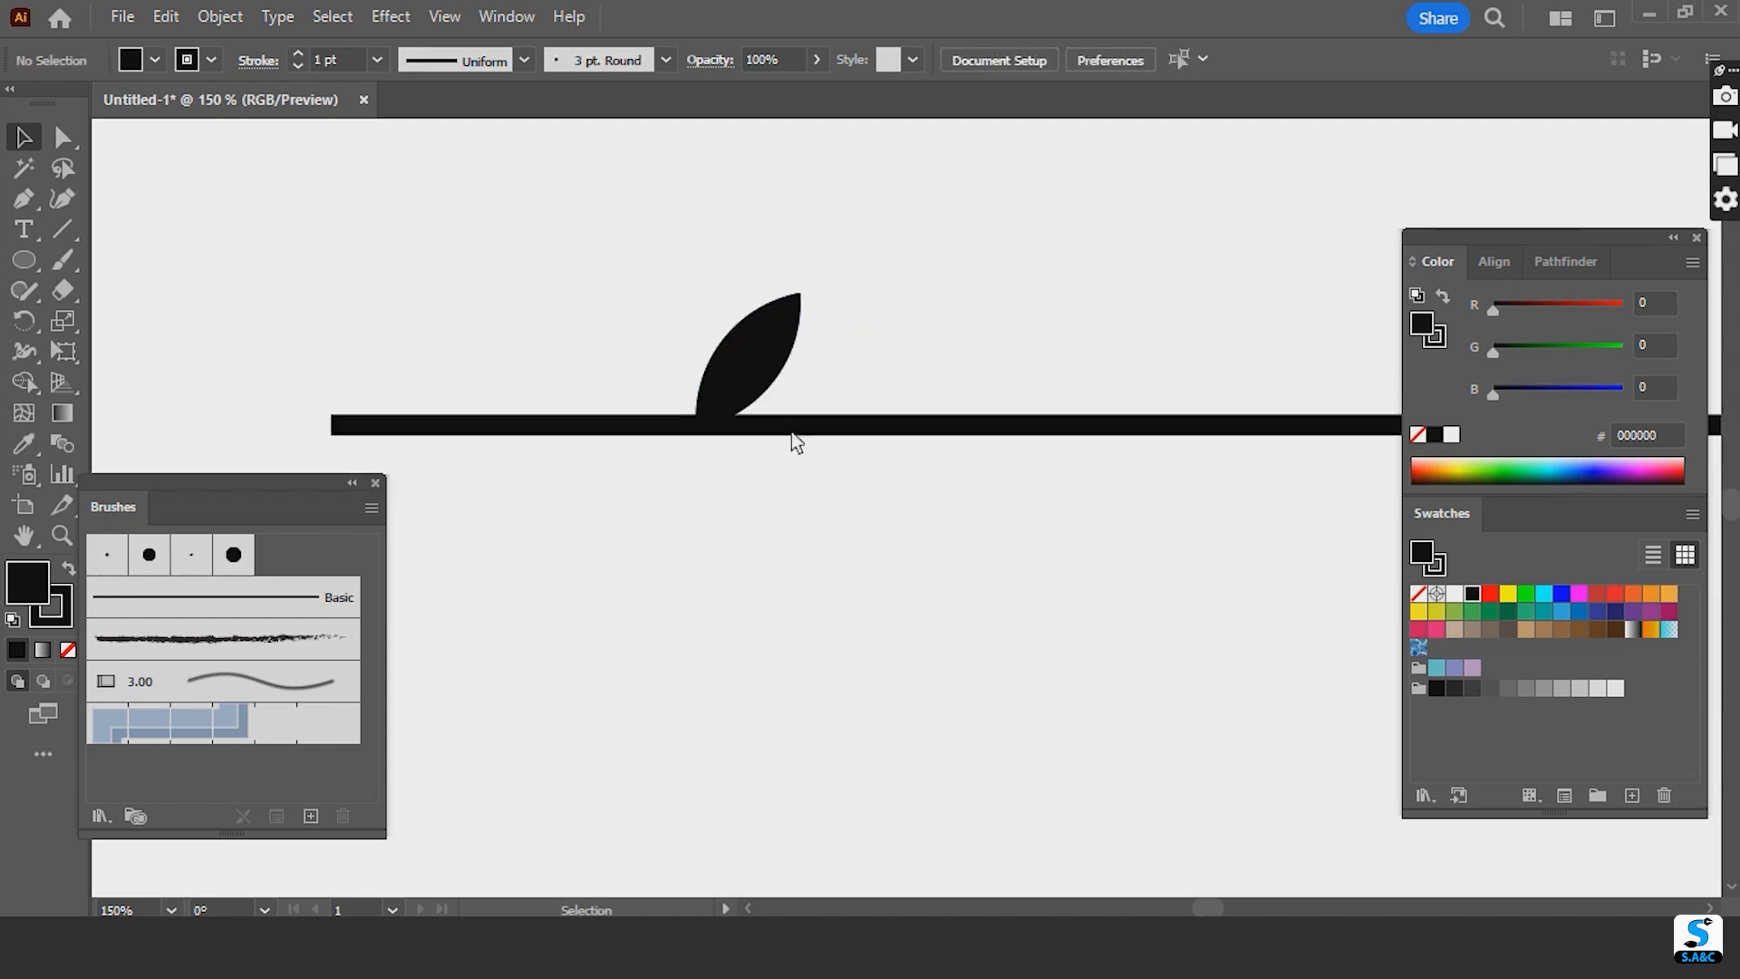
{"action": "left_click", "coordinate": [765, 385]}
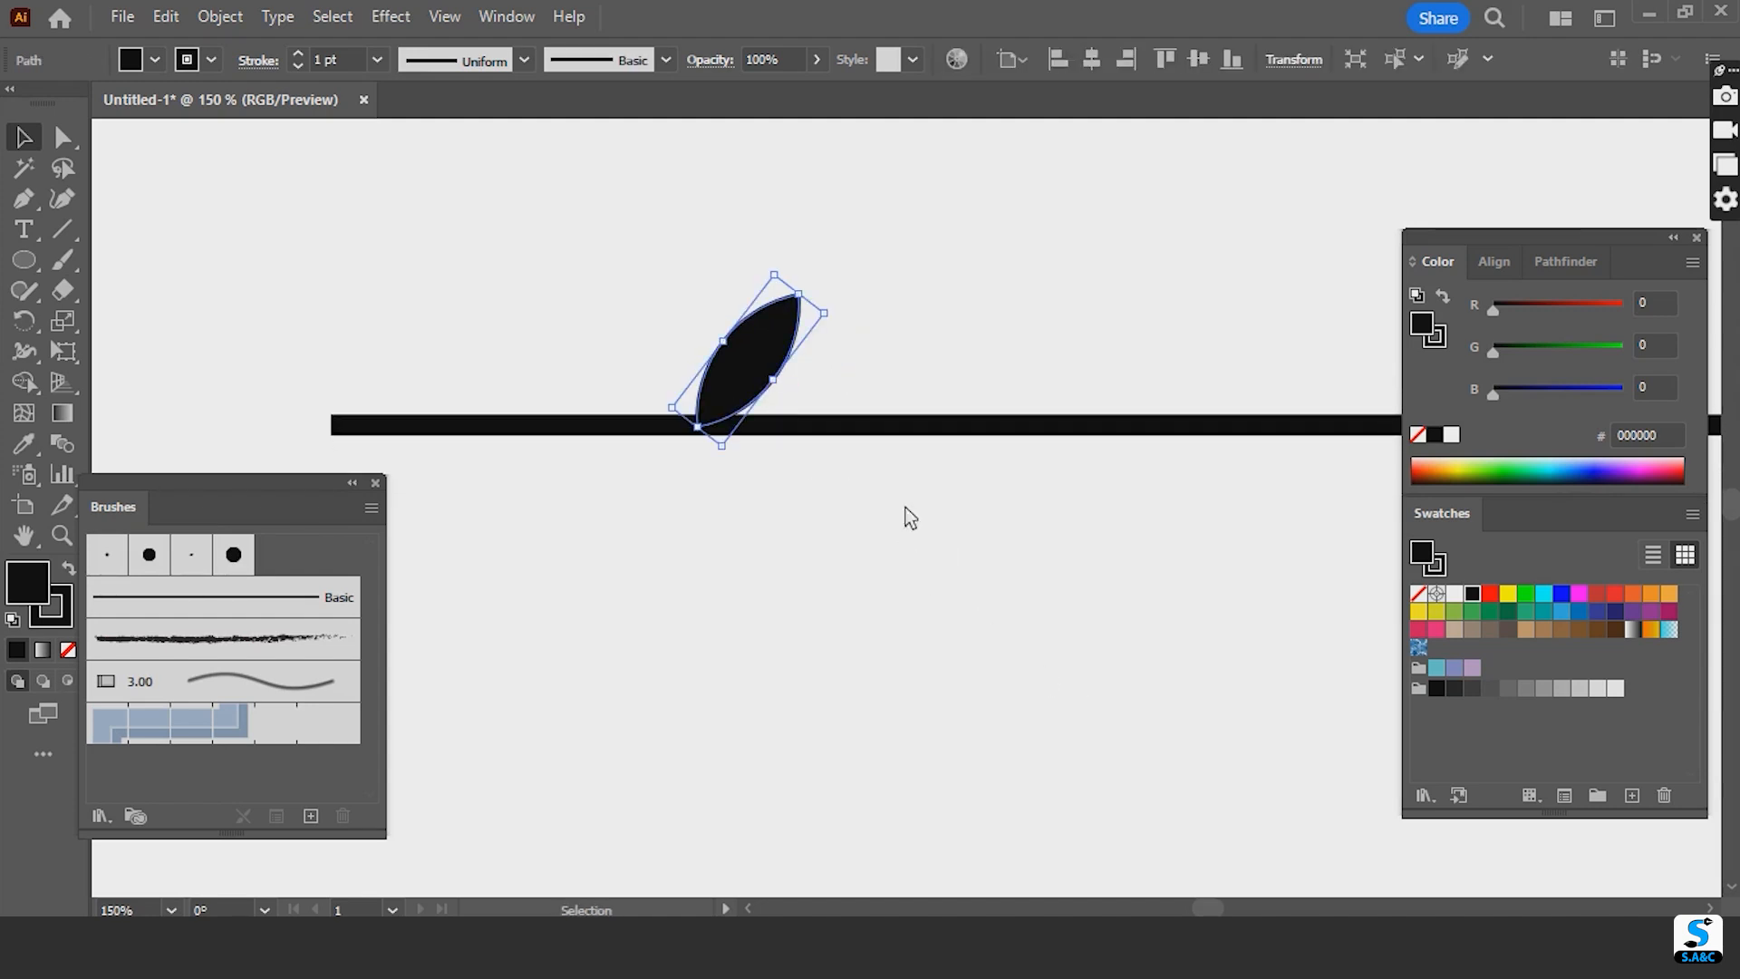
{"action": "key", "text": "Right"}
{"action": "key", "text": "Right"}
{"action": "key", "text": "Right"}
{"action": "key", "text": "Right"}
{"action": "key", "text": "Right"}
{"action": "key", "text": "Right"}
{"action": "key", "text": "Right"}
{"action": "key", "text": "Right"}
{"action": "key", "text": "Right"}
{"action": "key", "text": "Right"}
{"action": "key", "text": "Right"}
{"action": "key", "text": "Right"}
{"action": "key", "text": "Right"}
{"action": "key", "text": "Right"}
{"action": "key", "text": "Right"}
{"action": "key", "text": "Right"}
{"action": "key", "text": "Right"}
{"action": "key", "text": "Right"}
{"action": "key", "text": "Right"}
{"action": "key", "text": "Right"}
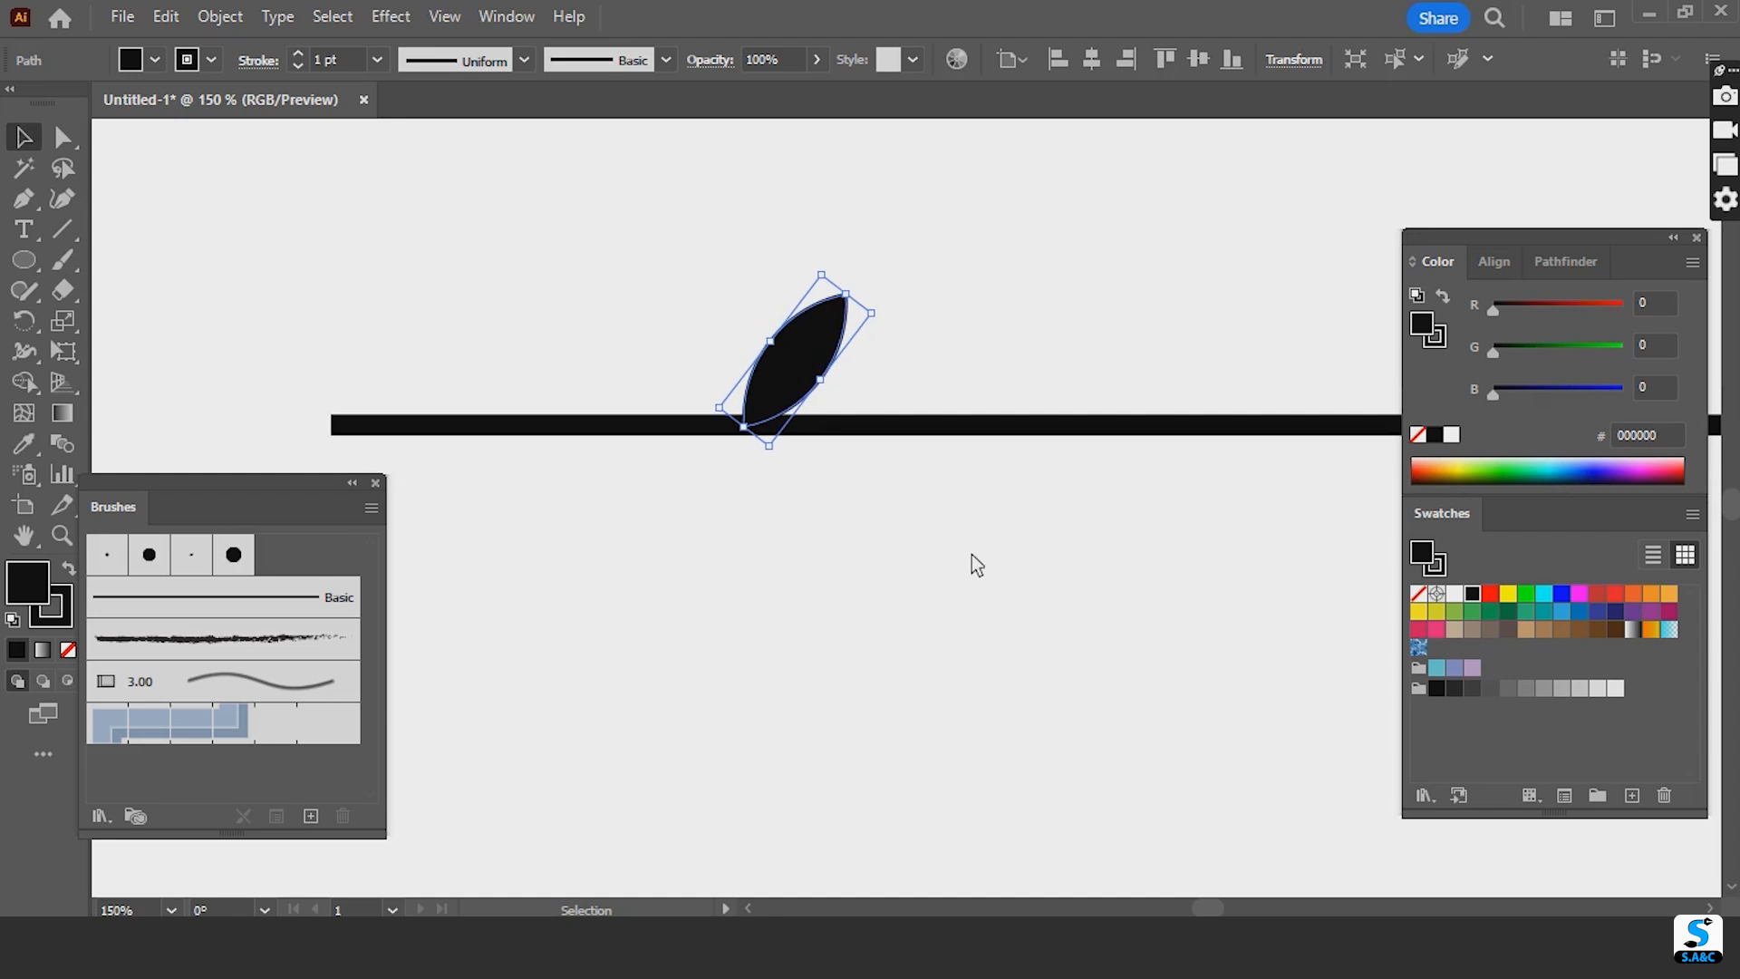
{"action": "key", "text": "Right"}
{"action": "key", "text": "Right"}
{"action": "key", "text": "Right"}
{"action": "key", "text": "Right"}
{"action": "key", "text": "Right"}
{"action": "key", "text": "Right"}
{"action": "key", "text": "Right"}
{"action": "key", "text": "Right"}
{"action": "key", "text": "Right"}
{"action": "key", "text": "Right"}
{"action": "key", "text": "Right"}
{"action": "key", "text": "Right"}
{"action": "key", "text": "Right"}
{"action": "key", "text": "Right"}
{"action": "key", "text": "Right"}
{"action": "key", "text": "Right"}
{"action": "key", "text": "Right"}
{"action": "key", "text": "Right"}
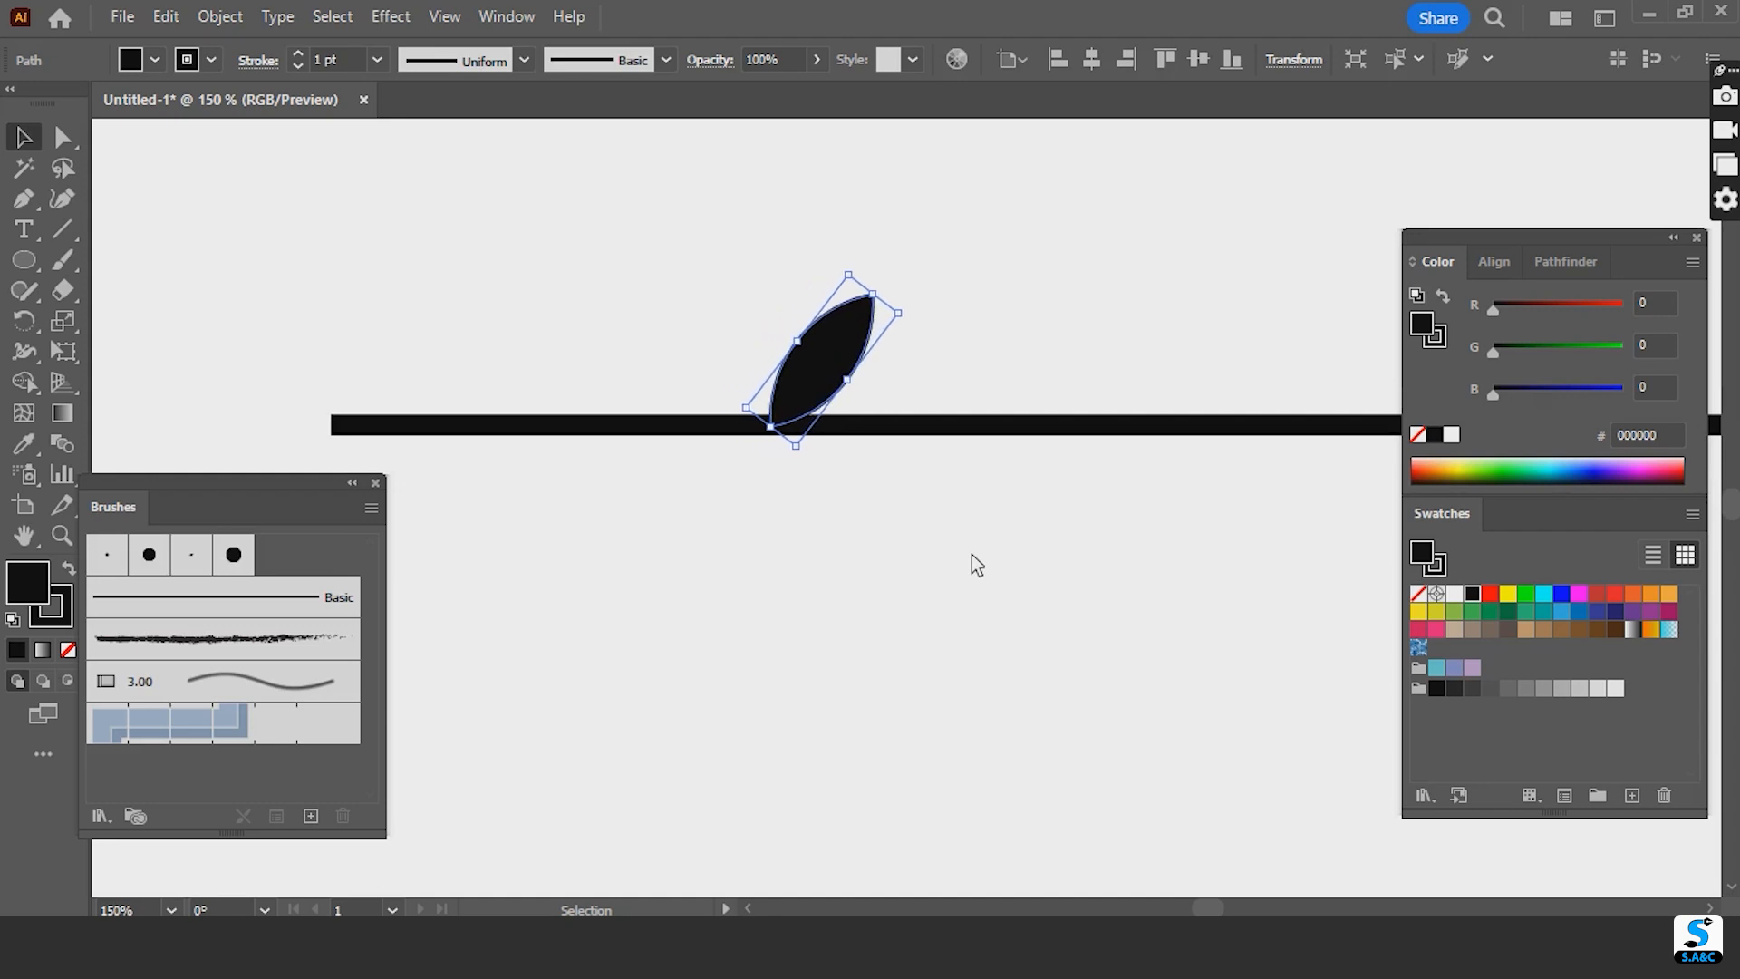
- Create a reflected copy of the leaf across the vertical axis
{"action": "left_click_drag", "start_coordinate": [1200, 596], "coordinate": [721, 548]}
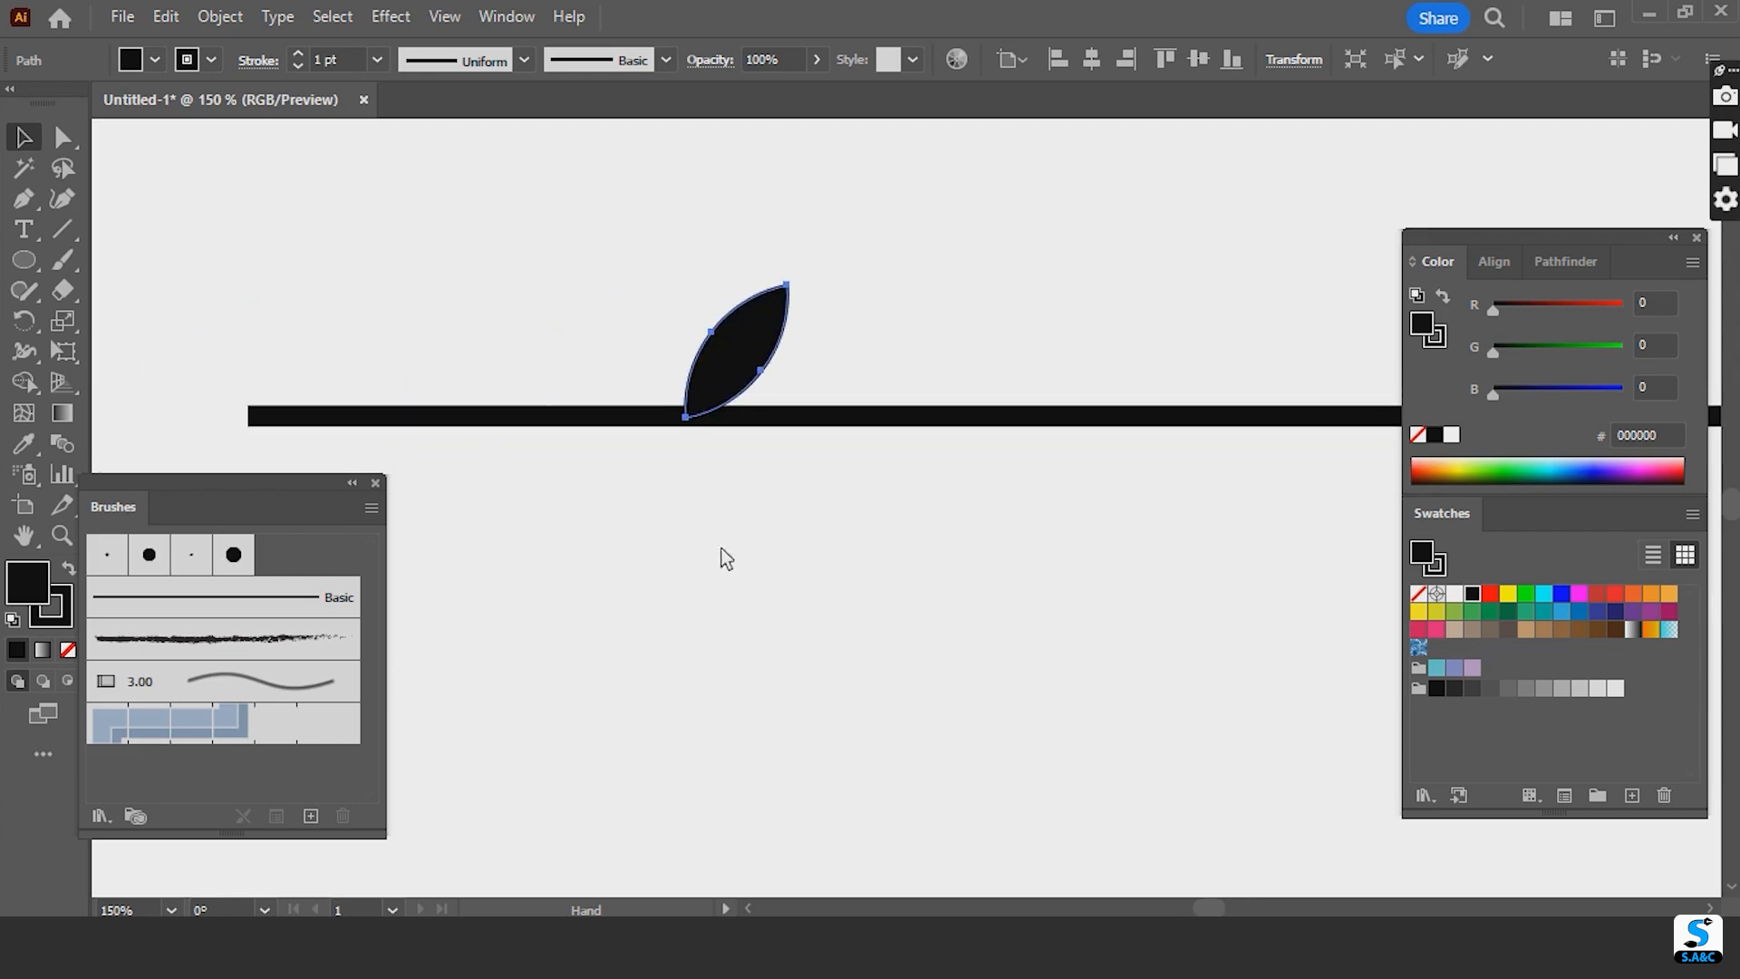
{"action": "right_click", "coordinate": [759, 367]}
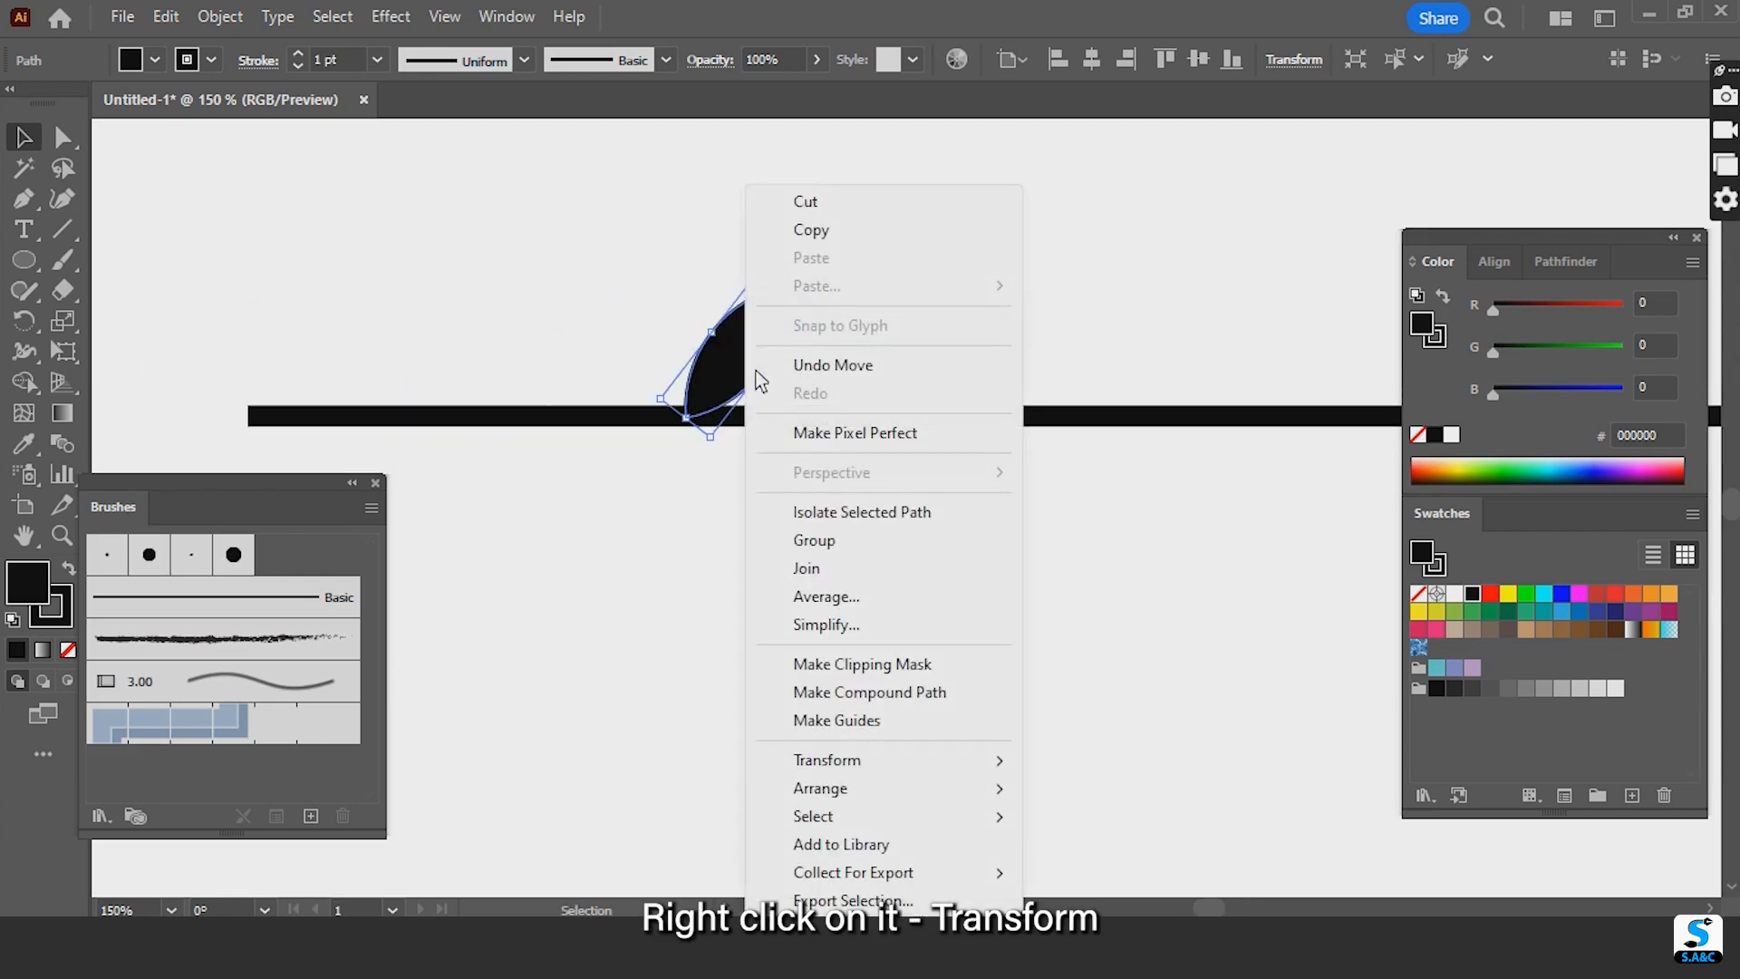
{"action": "mouse_move", "coordinate": [926, 761]}
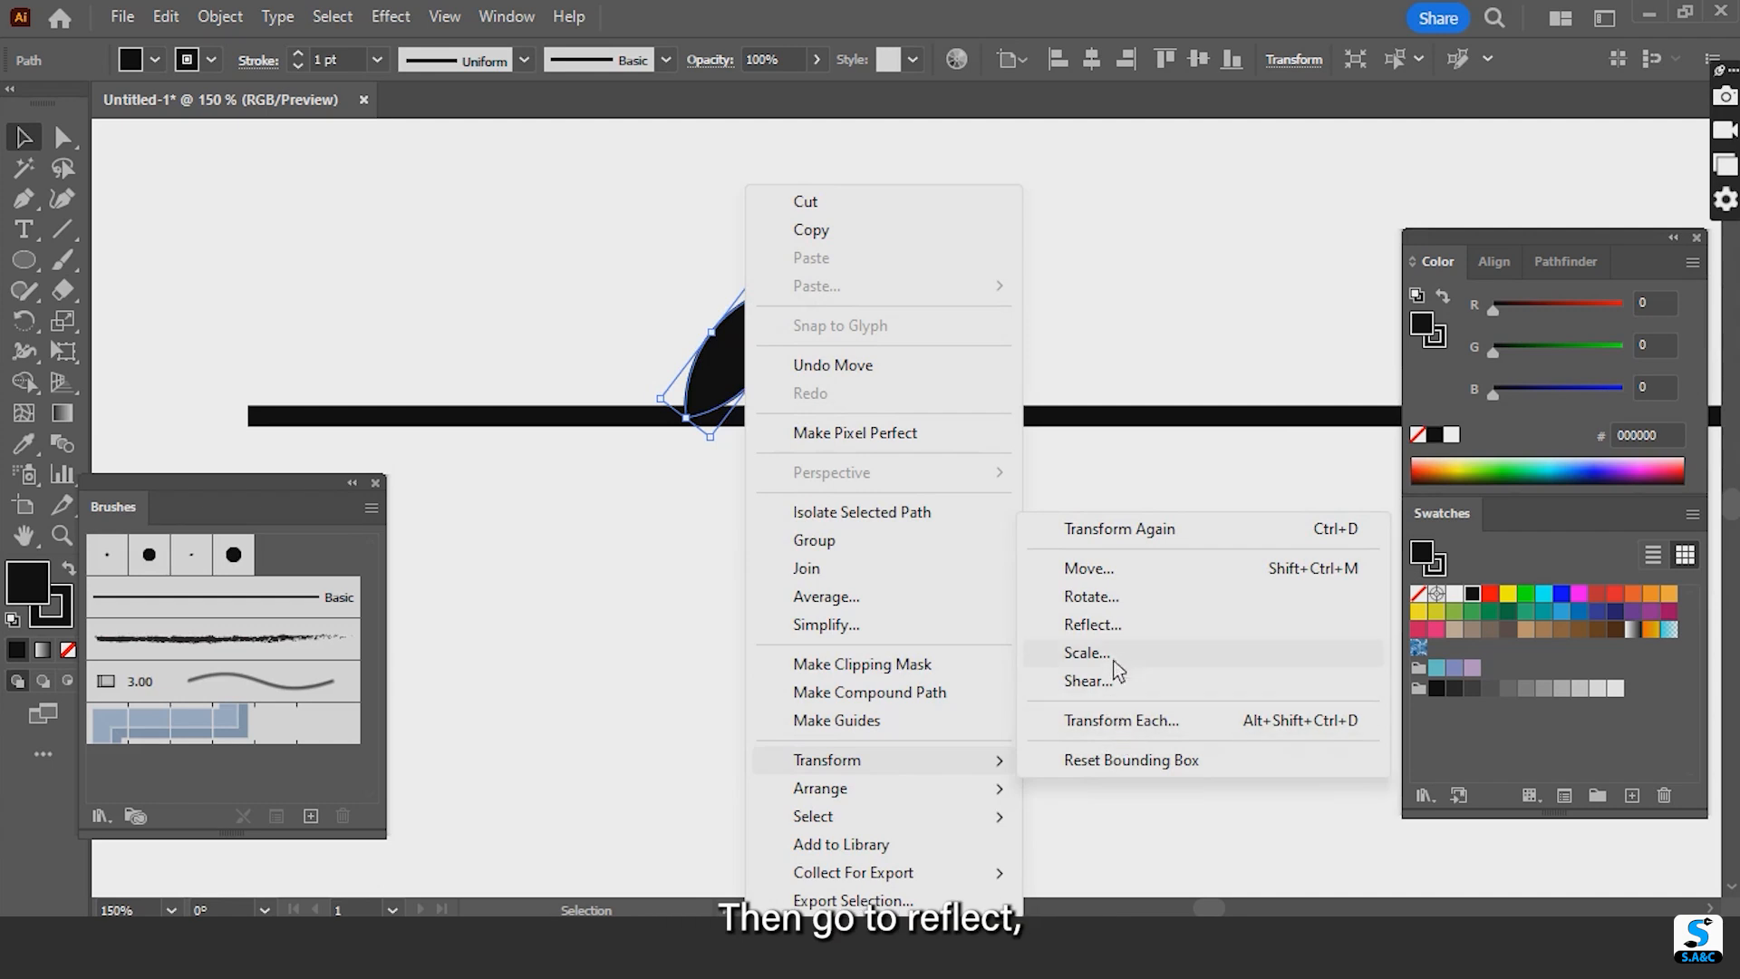
{"action": "left_click", "coordinate": [1113, 625]}
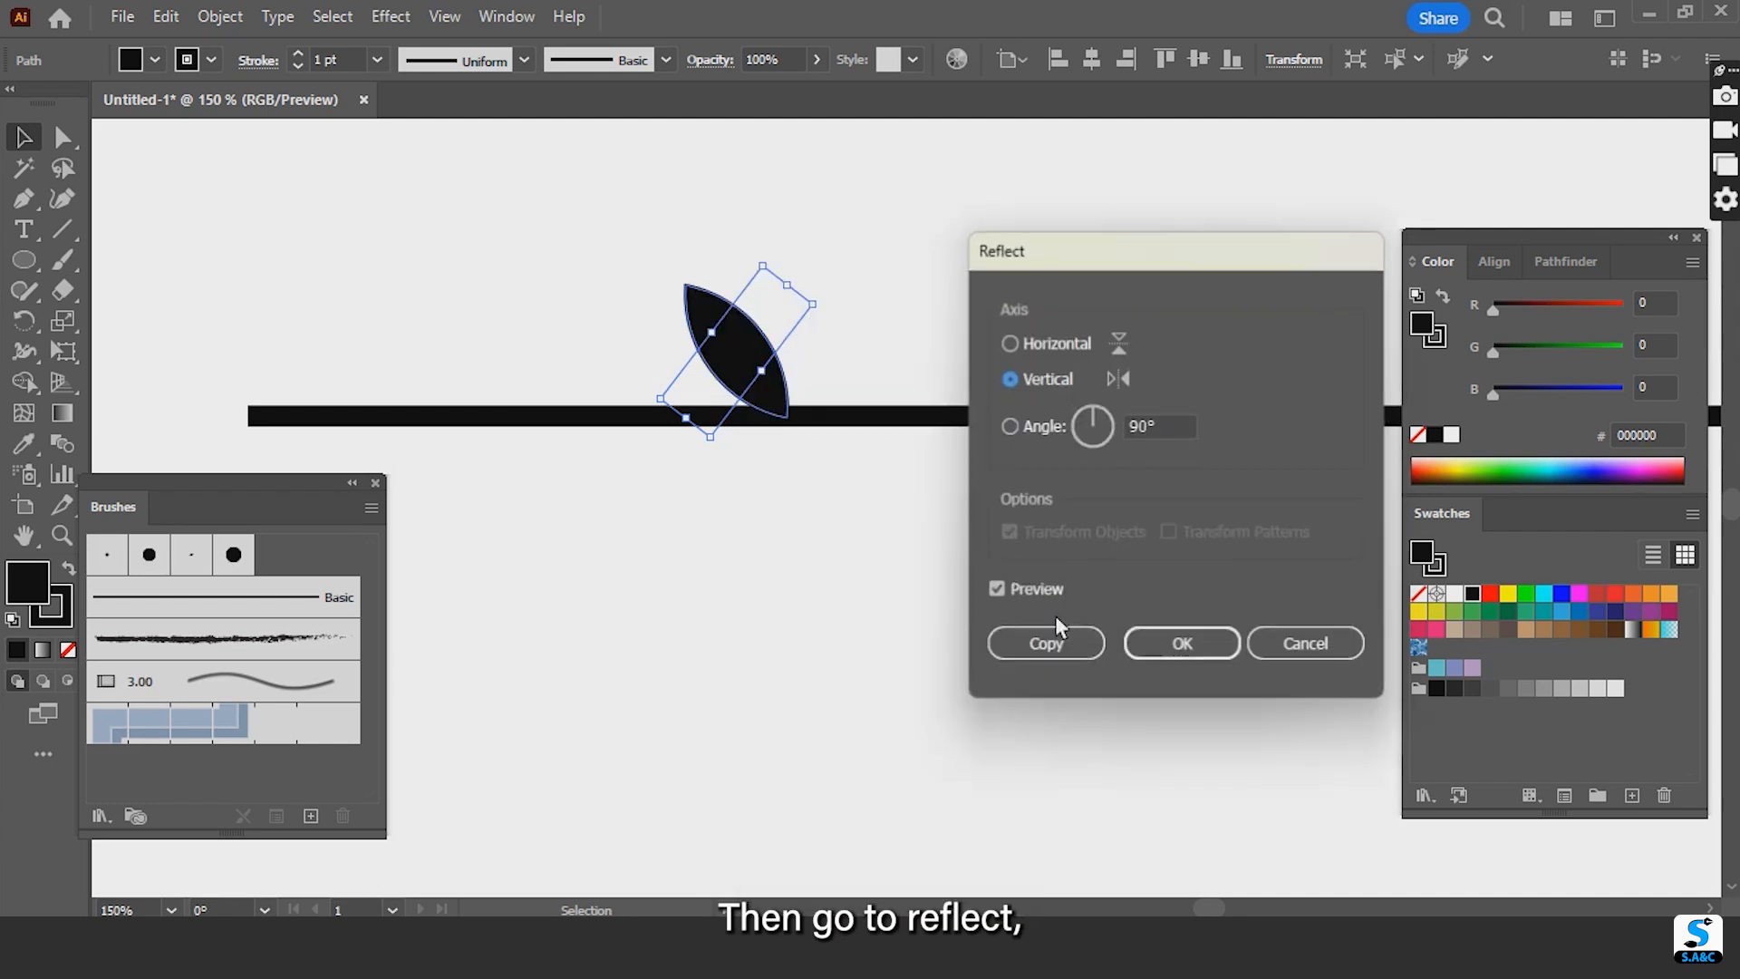
{"action": "left_click", "coordinate": [1087, 651]}
- Move the reflected leaf straight down so it mirrors the original leaf below the line
{"action": "key", "text": "shift+Down"}
{"action": "key", "text": "shift+Down"}
{"action": "key", "text": "shift+Down"}
{"action": "key", "text": "shift+Down"}
{"action": "key", "text": "shift+Down"}
{"action": "key", "text": "shift+Down"}
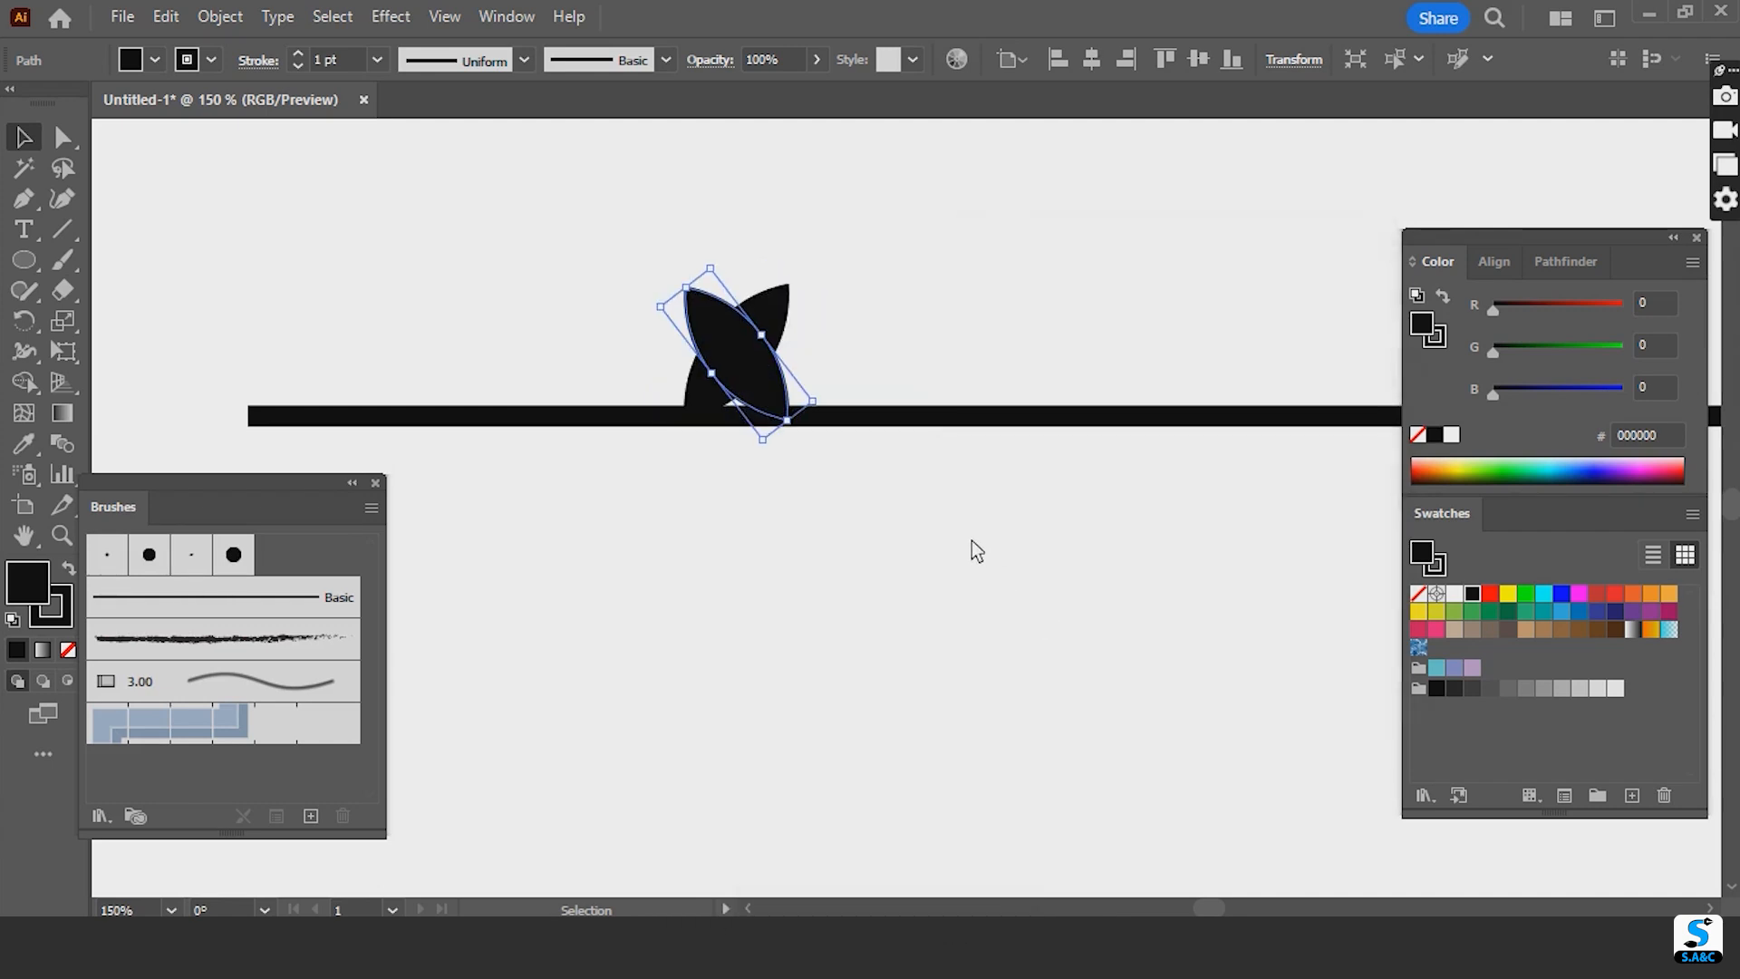
{"action": "key", "text": "shift+Down"}
{"action": "key", "text": "shift+Down"}
{"action": "key", "text": "shift+Down"}
{"action": "key", "text": "shift+Down"}
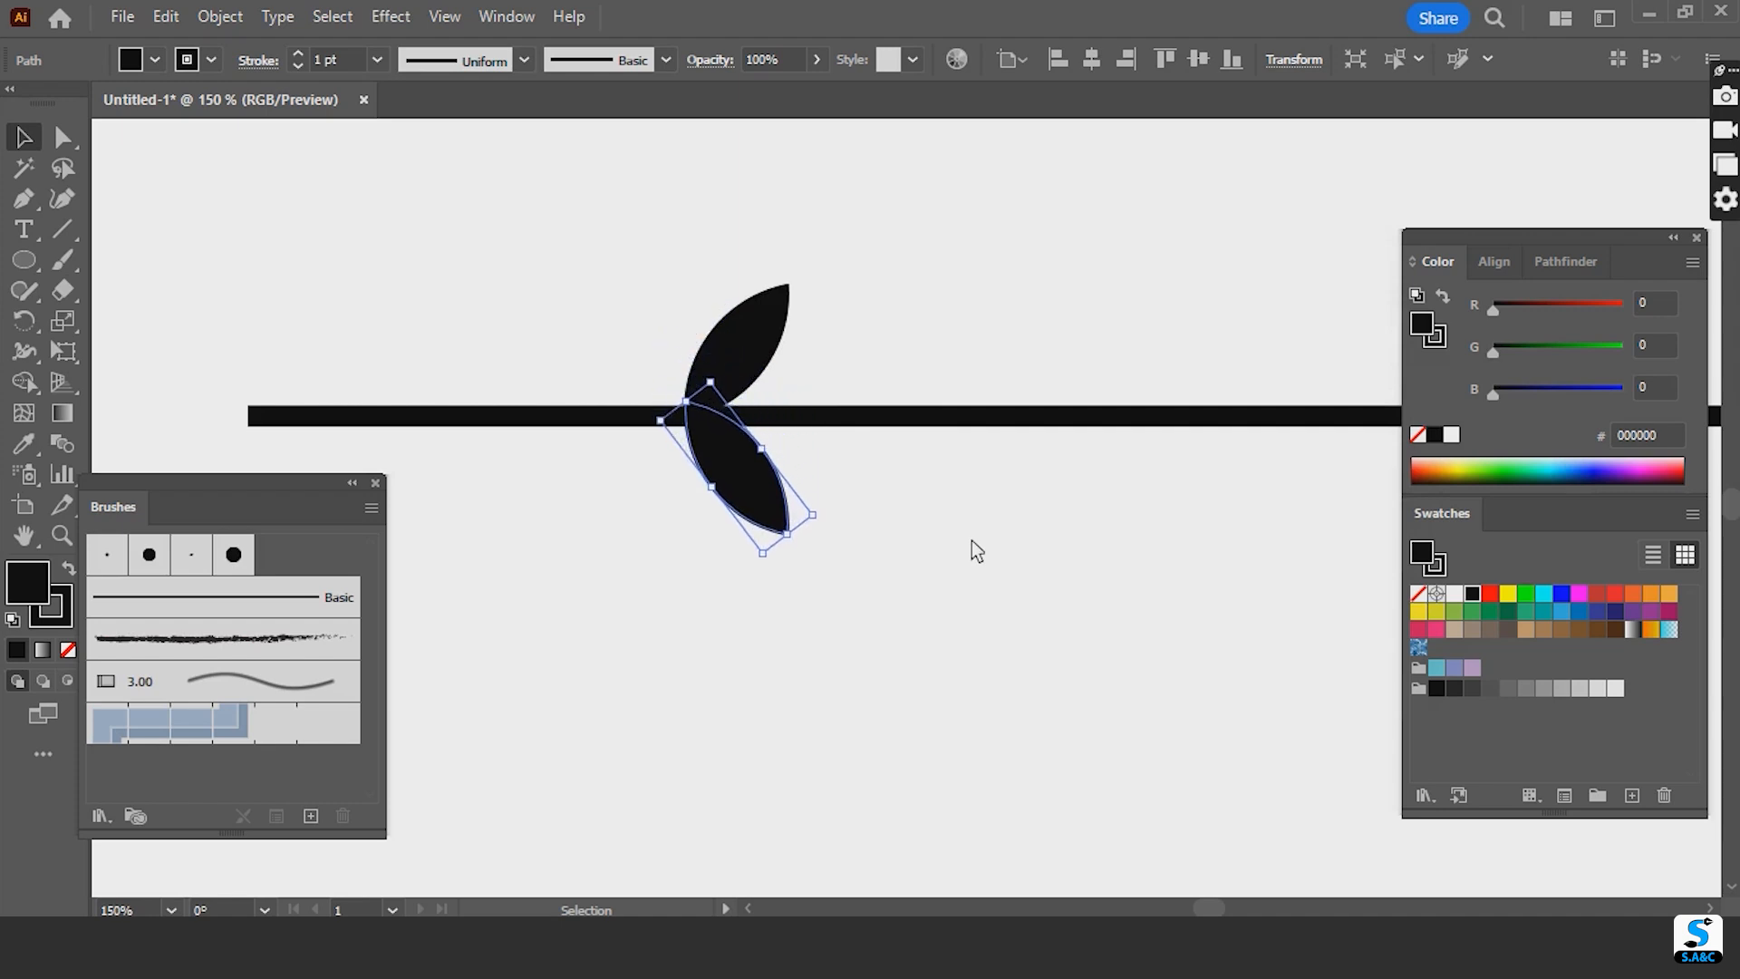
{"action": "key", "text": "Up"}
{"action": "left_click", "coordinate": [990, 627]}
- Duplicate the pair of leaves horizontally to the right end of the line
{"action": "key", "text": "ctrl+minus"}
{"action": "key", "text": "ctrl+minus"}
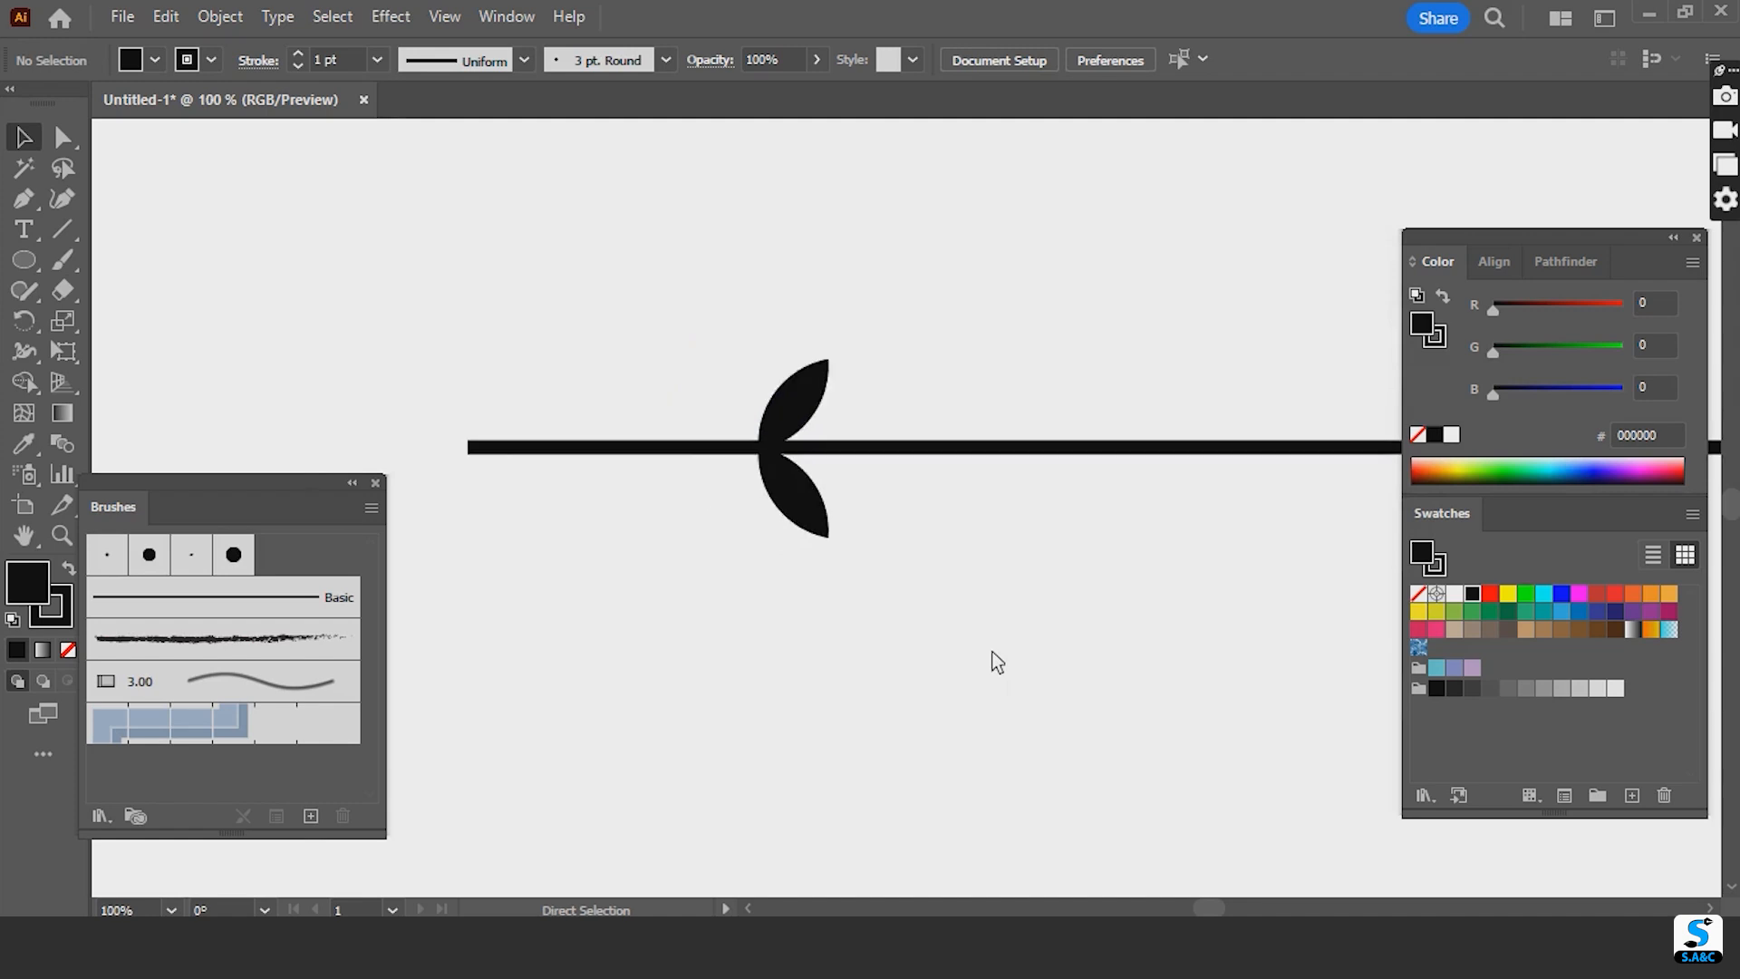
{"action": "left_click_drag", "start_coordinate": [1109, 641], "coordinate": [1112, 650]}
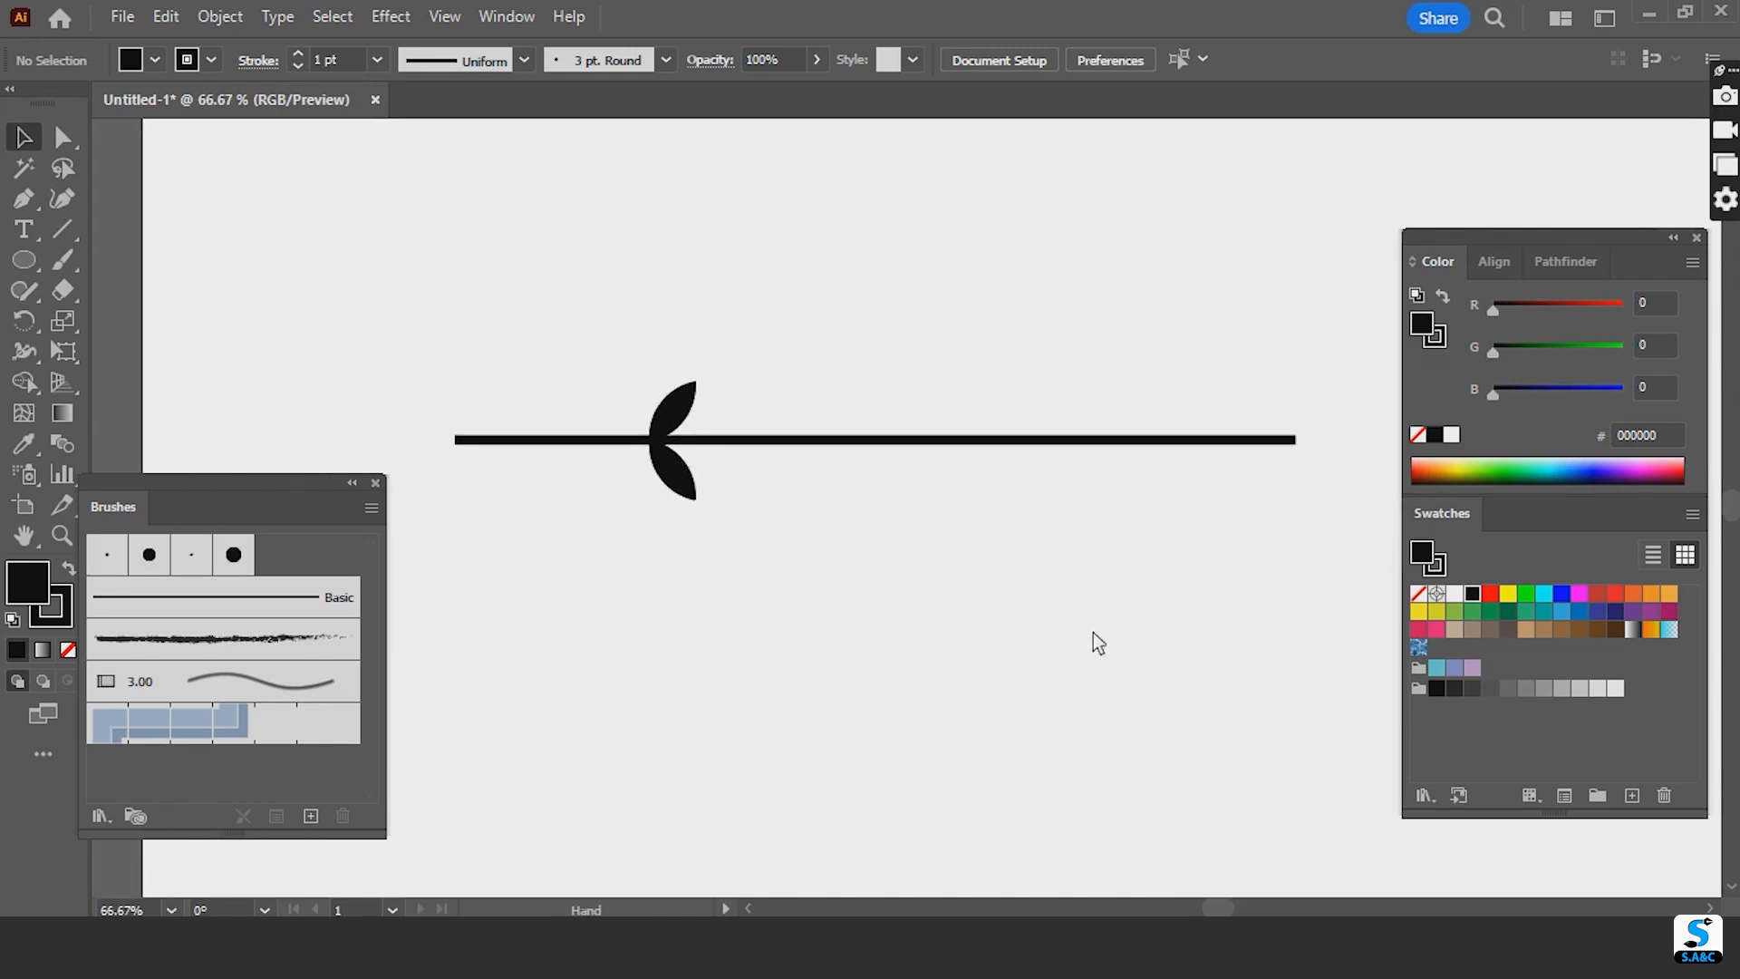
{"action": "left_click", "coordinate": [680, 410]}
{"action": "left_click", "coordinate": [694, 494], "text": "shift"}
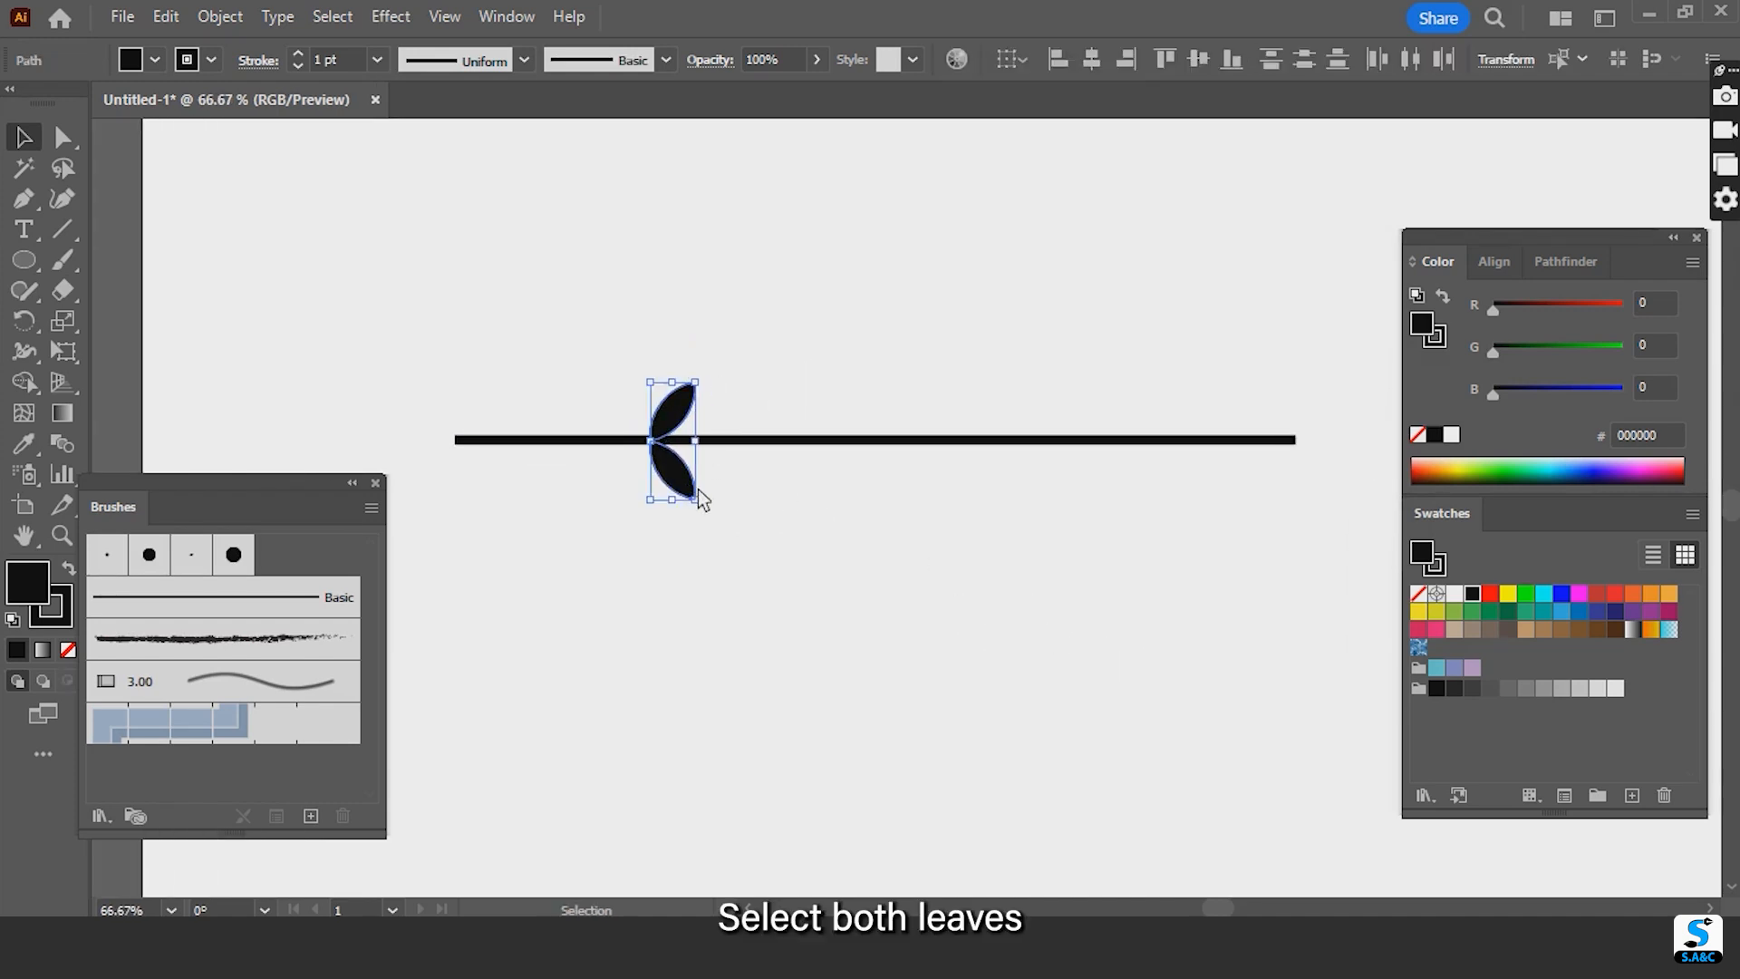
{"action": "left_click_drag", "start_coordinate": [695, 496], "coordinate": [1290, 497]}
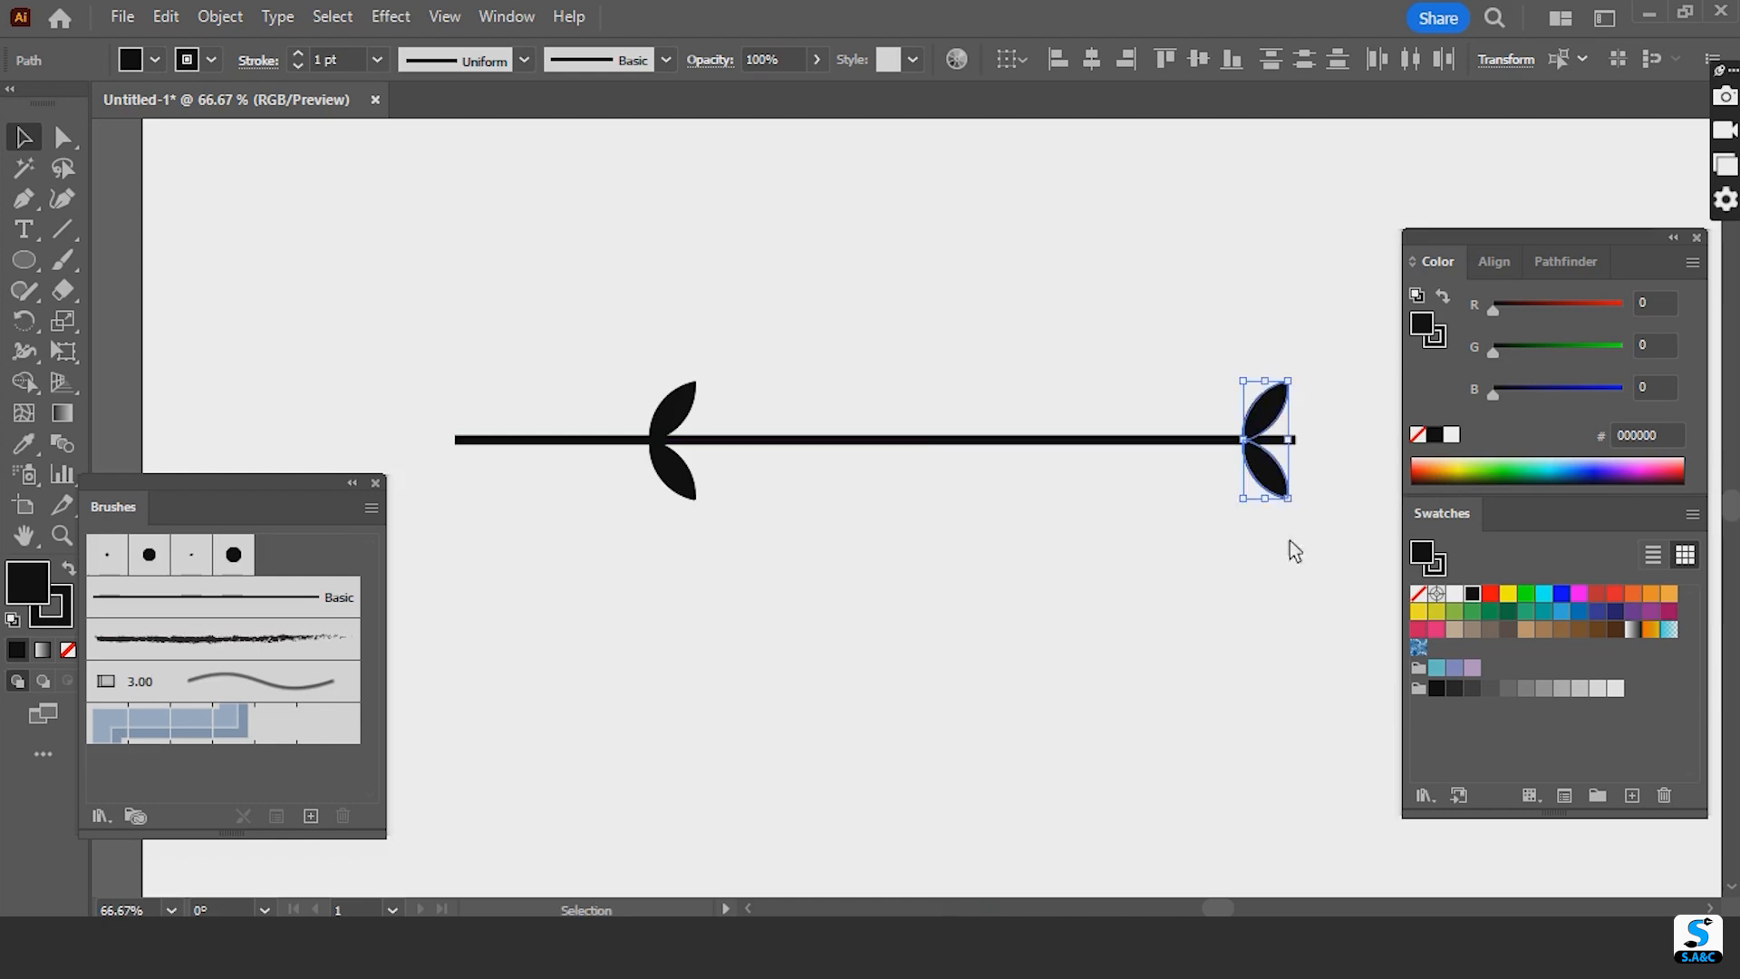
{"action": "key", "text": "space"}
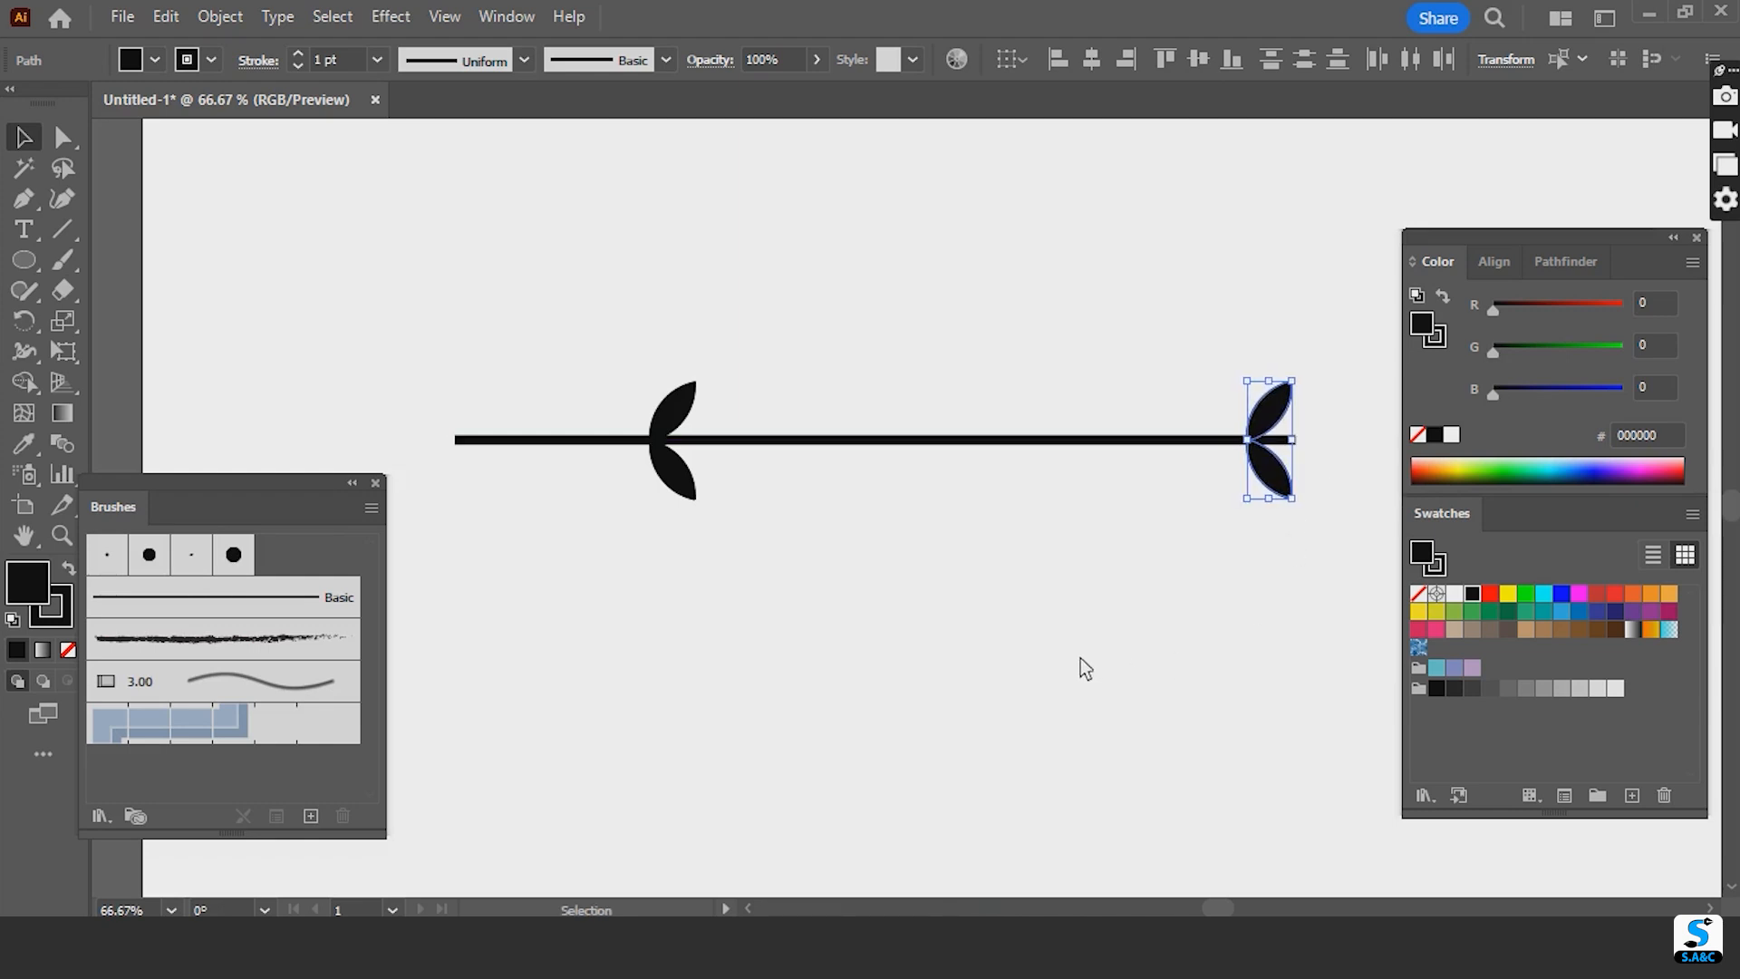
{"action": "left_click_drag", "start_coordinate": [1265, 638], "coordinate": [1057, 662]}
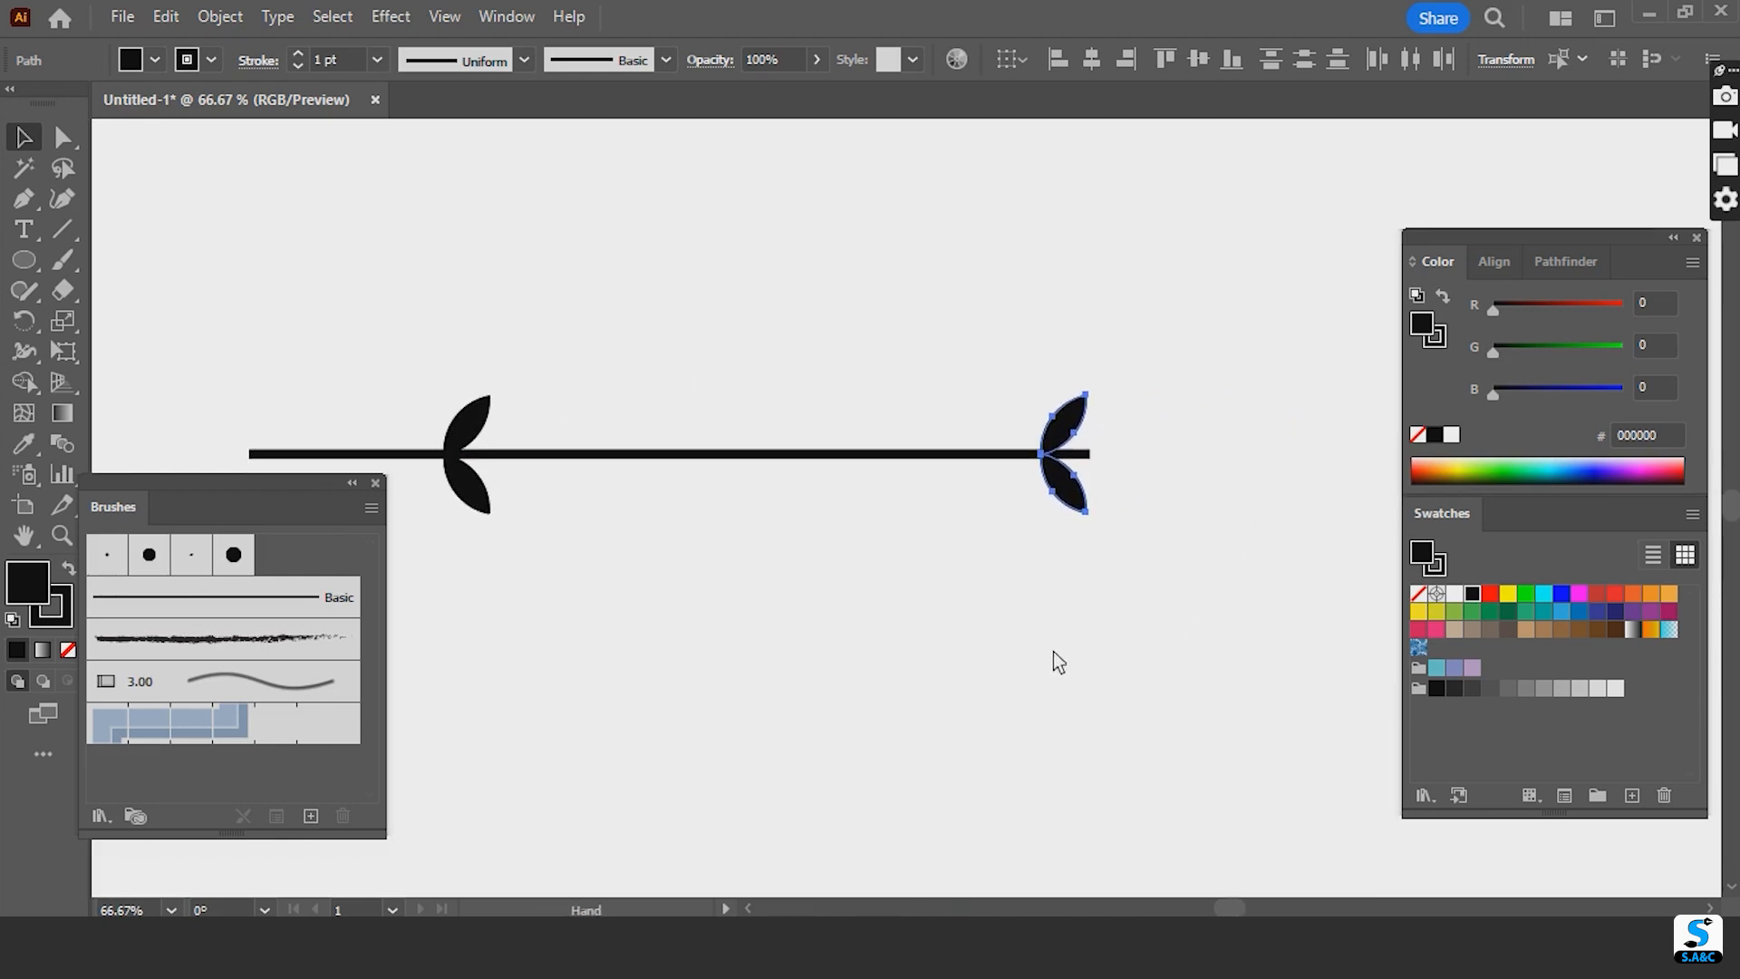
- Scale down the duplicated pair of leaves at the stem's right end proportionally, keeping its base centred on the line
{"action": "key", "text": "ctrl+plus"}
{"action": "key", "text": "ctrl+plus"}
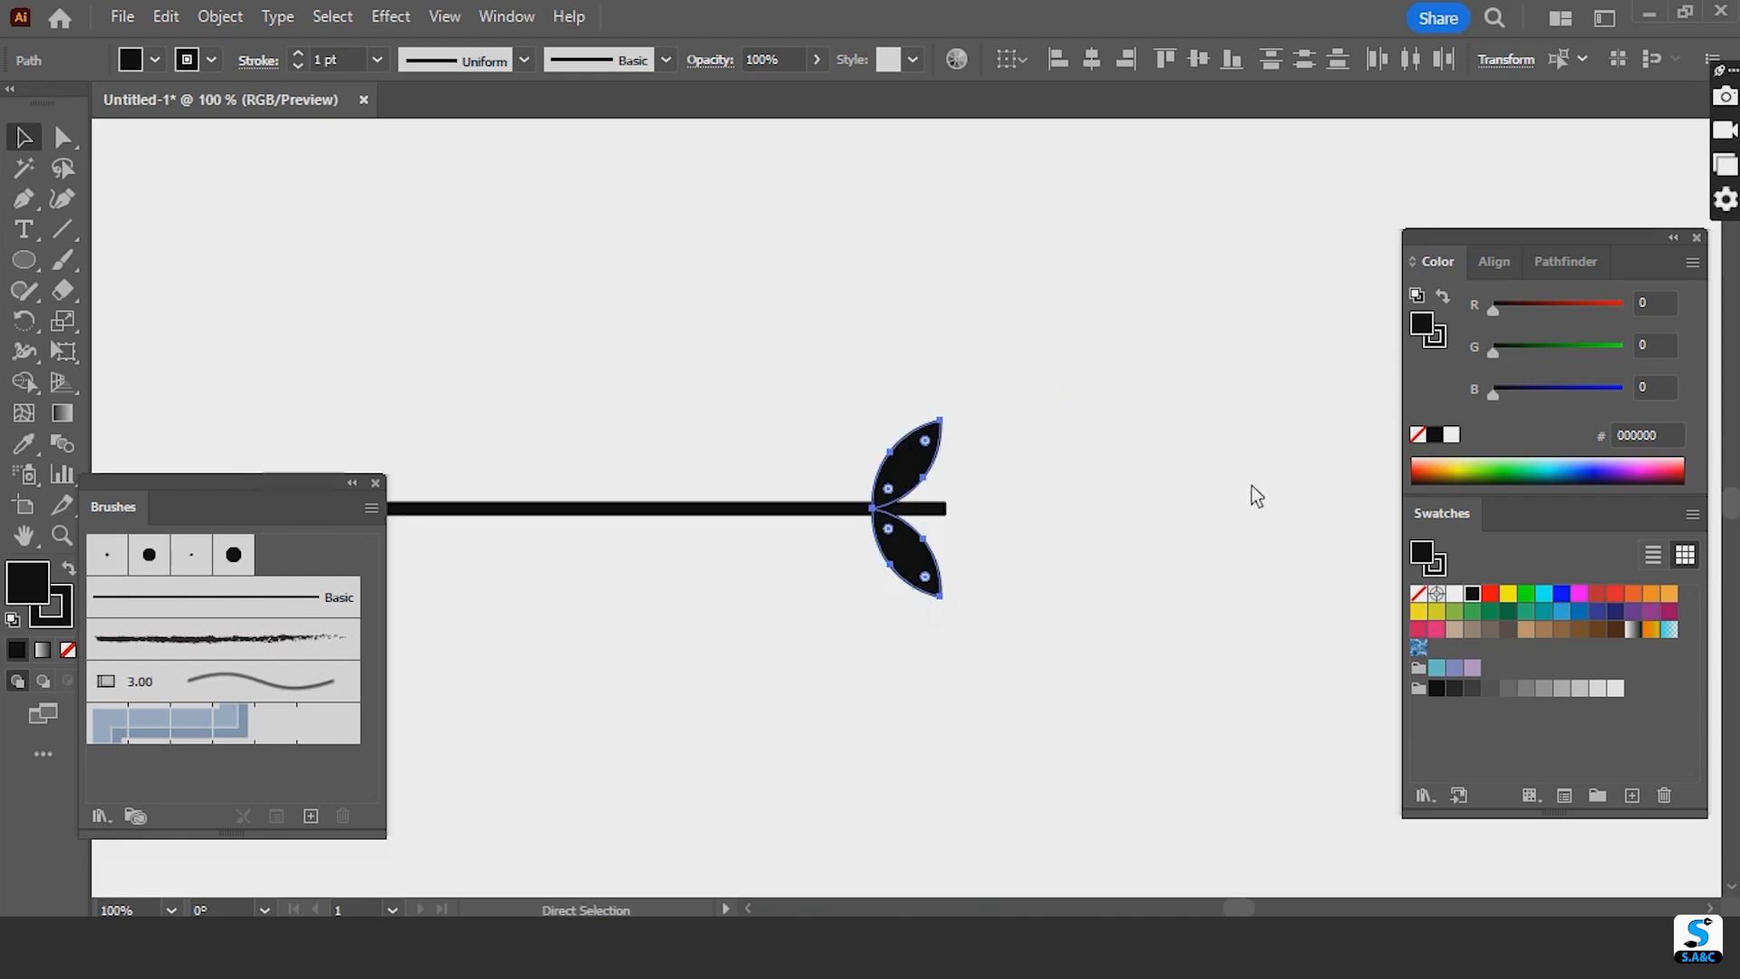
{"action": "key", "text": "ctrl+plus"}
{"action": "left_click_drag", "start_coordinate": [981, 690], "coordinate": [952, 622]}
{"action": "left_click_drag", "start_coordinate": [889, 534], "coordinate": [921, 580]}
{"action": "key", "text": "space"}
{"action": "left_click_drag", "start_coordinate": [845, 731], "coordinate": [922, 678]}
{"action": "key", "text": "ctrl+minus"}
{"action": "key", "text": "ctrl+minus"}
{"action": "key", "text": "ctrl+minus"}
{"action": "key", "text": "space"}
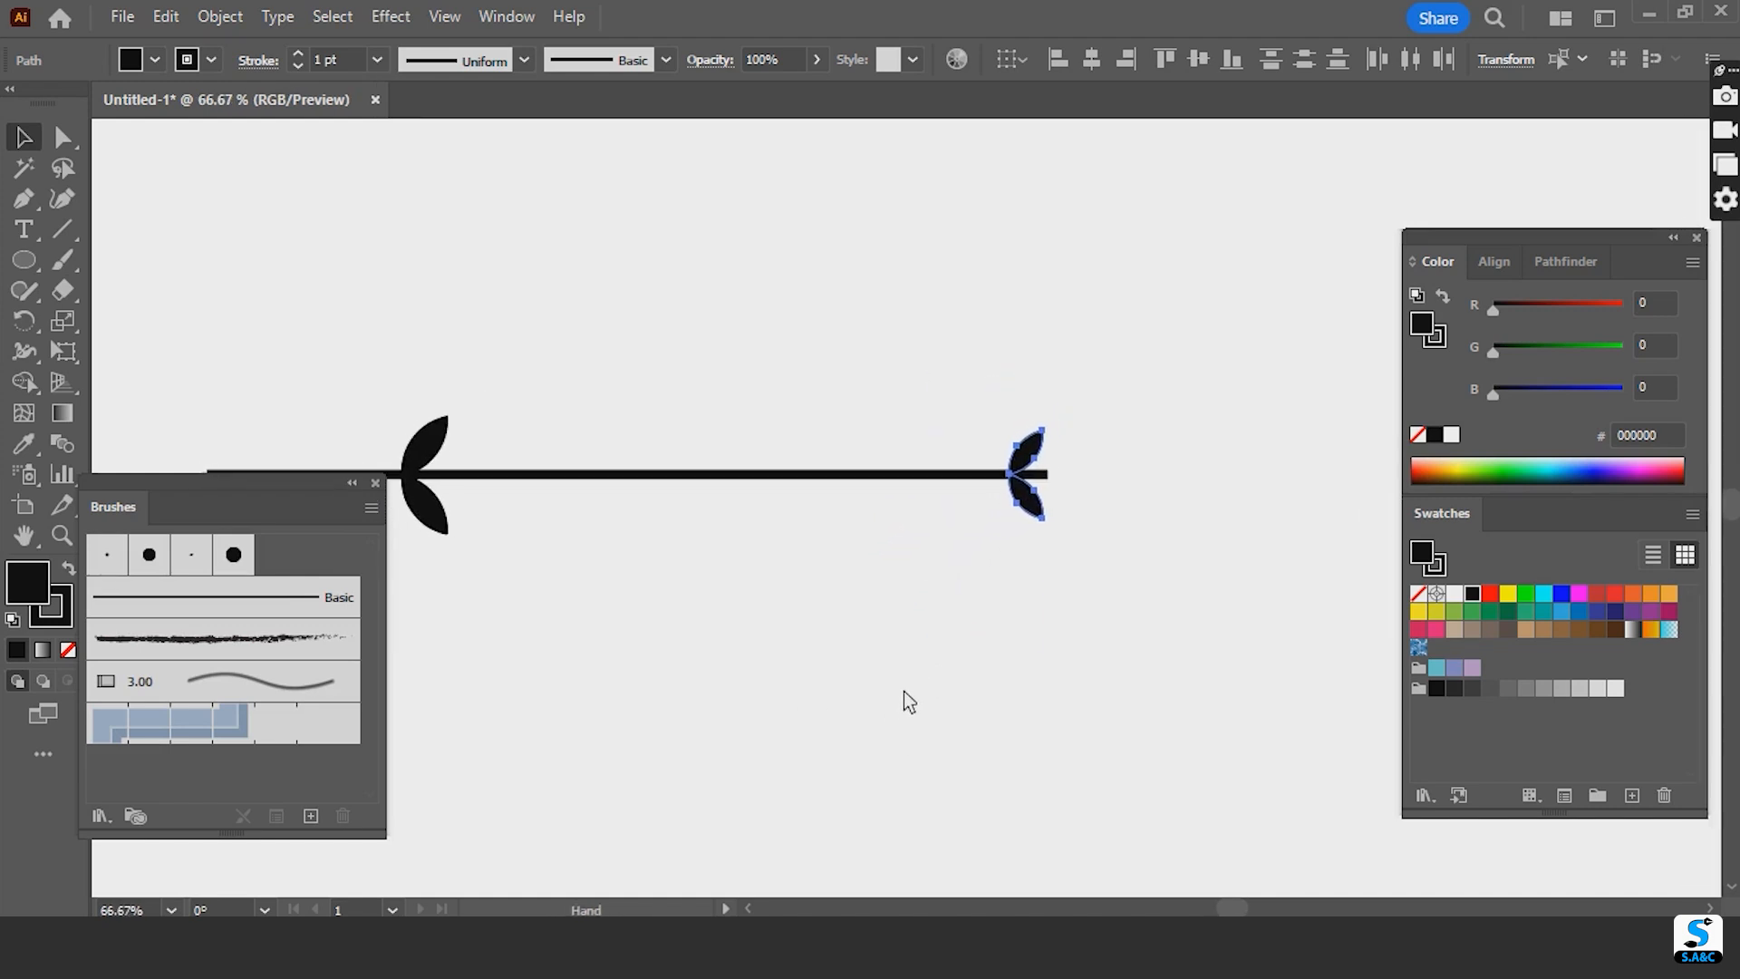
- Shrink the small end pair of leaves slightly more, keeping both leaves symmetrical about the stem
{"action": "key", "text": "ctrl+plus"}
{"action": "key", "text": "ctrl+plus"}
{"action": "key", "text": "ctrl+plus"}
{"action": "key", "text": "ctrl+plus"}
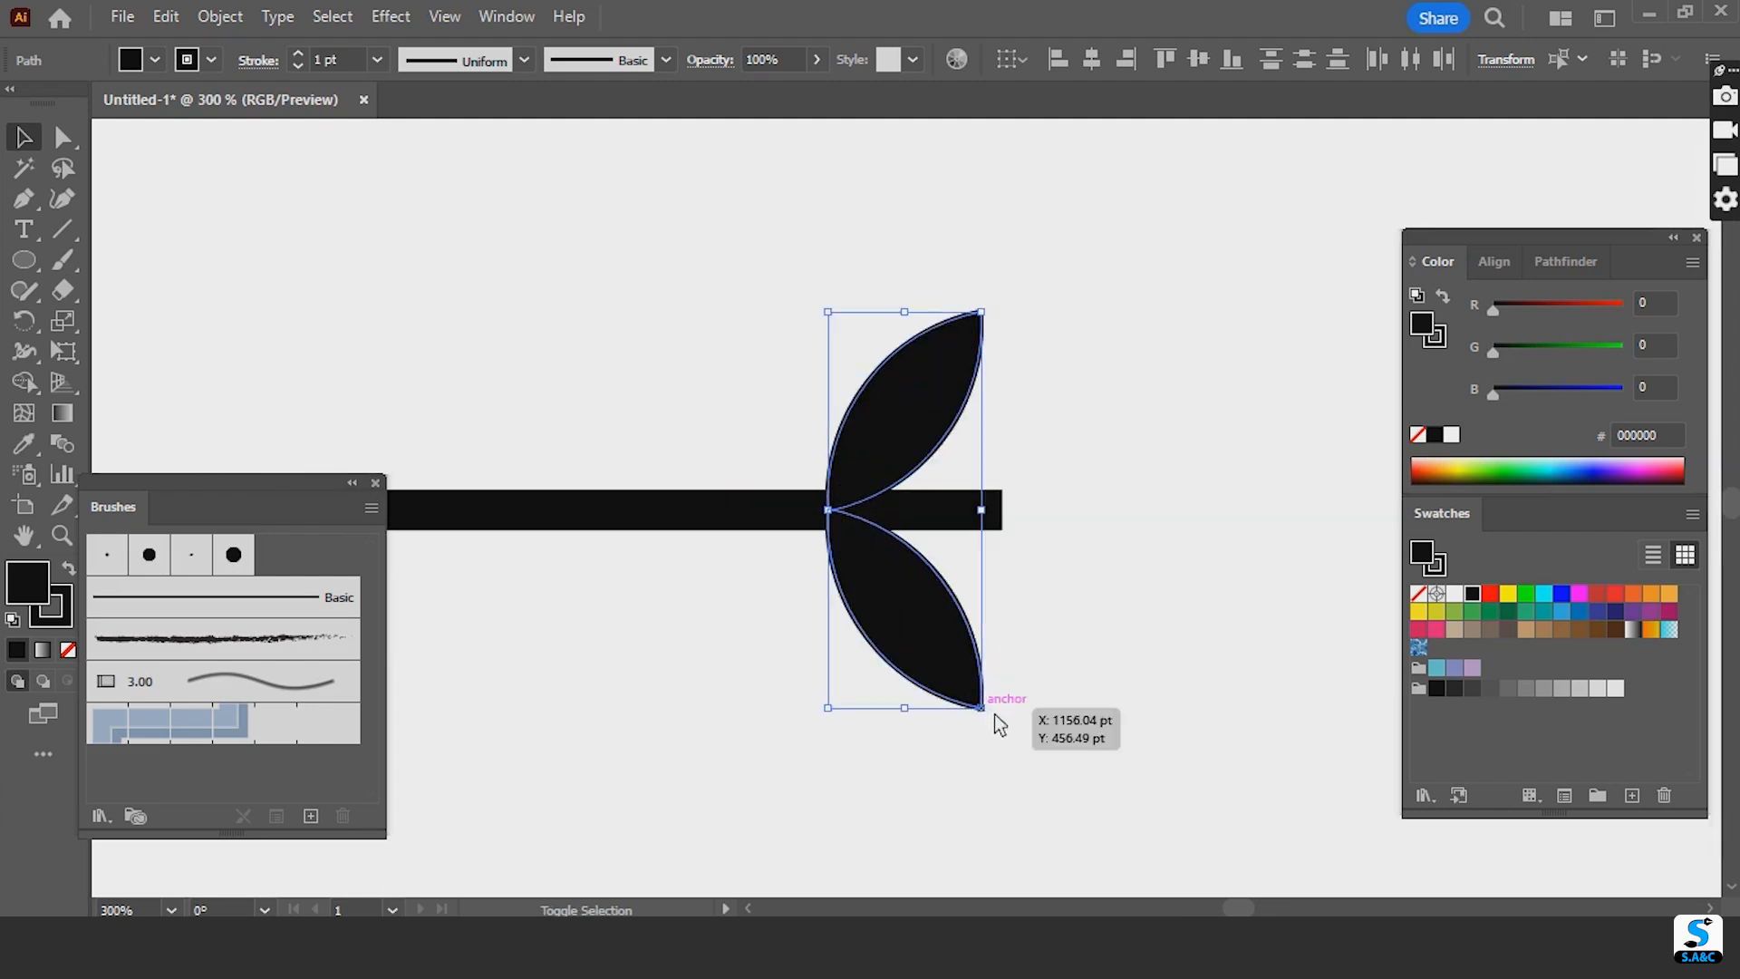
{"action": "left_click_drag", "start_coordinate": [993, 714], "coordinate": [974, 698]}
{"action": "left_click_drag", "start_coordinate": [918, 591], "coordinate": [915, 622]}
{"action": "left_click", "coordinate": [1042, 689]}
- Duplicate the upper small leaf, rotate the copy to horizontal and place it at the stem's right end as the tip
{"action": "left_click", "coordinate": [905, 462]}
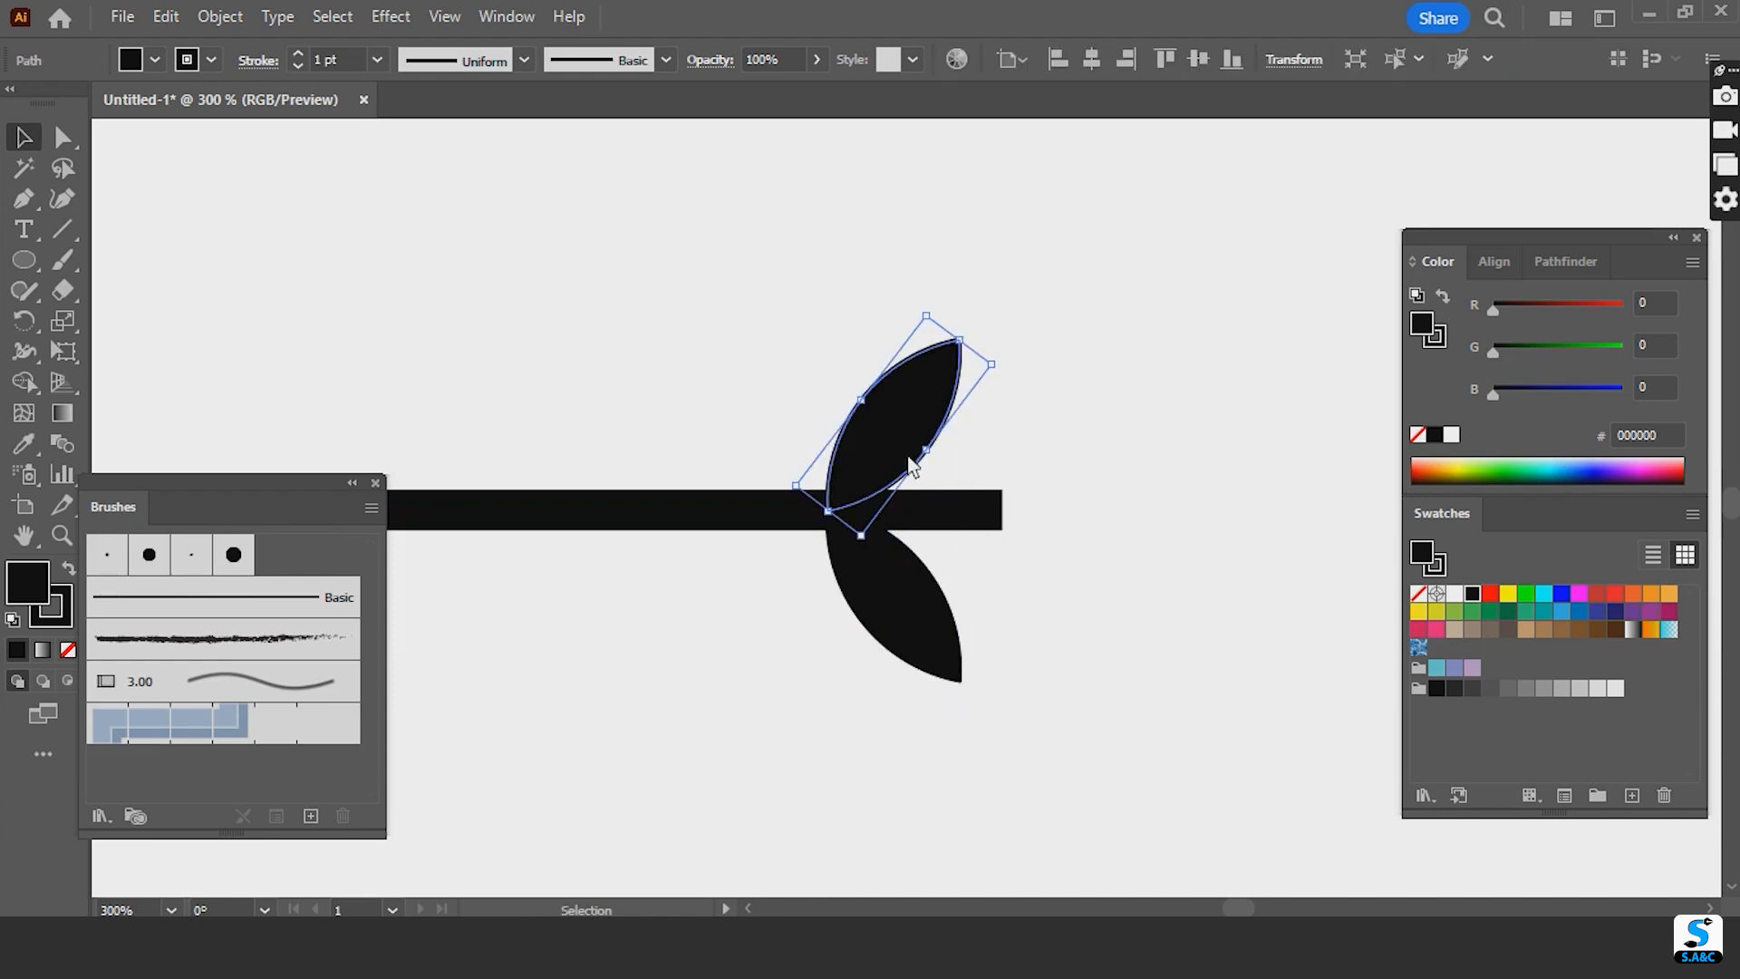
{"action": "left_click_drag", "start_coordinate": [905, 462], "coordinate": [1097, 521]}
{"action": "left_click_drag", "start_coordinate": [1210, 436], "coordinate": [1251, 571]}
{"action": "left_click_drag", "start_coordinate": [1069, 491], "coordinate": [1105, 526]}
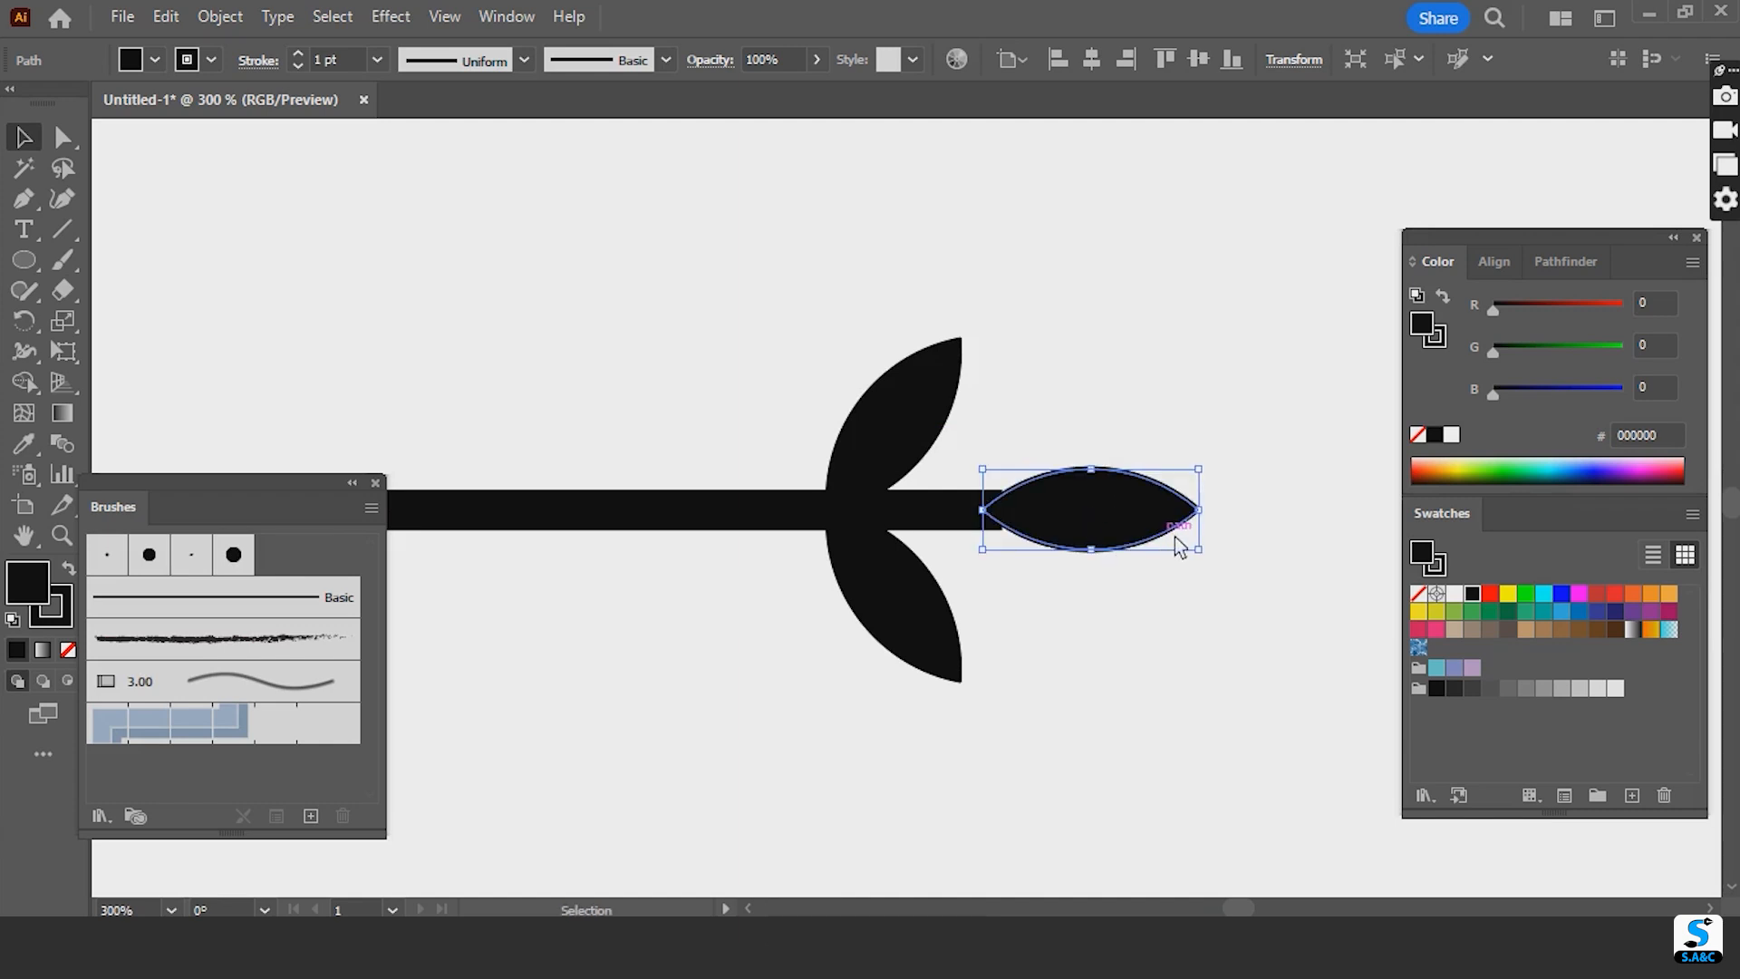
- Scale the horizontal tip leaf down slightly, keeping it aligned with the end of the stem
{"action": "left_click_drag", "start_coordinate": [1212, 556], "coordinate": [1095, 513]}
{"action": "key", "text": "ctrl"}
{"action": "key", "text": "ctrl+minus"}
{"action": "key", "text": "ctrl+minus"}
{"action": "key", "text": "ctrl+minus"}
{"action": "key", "text": "ctrl+minus"}
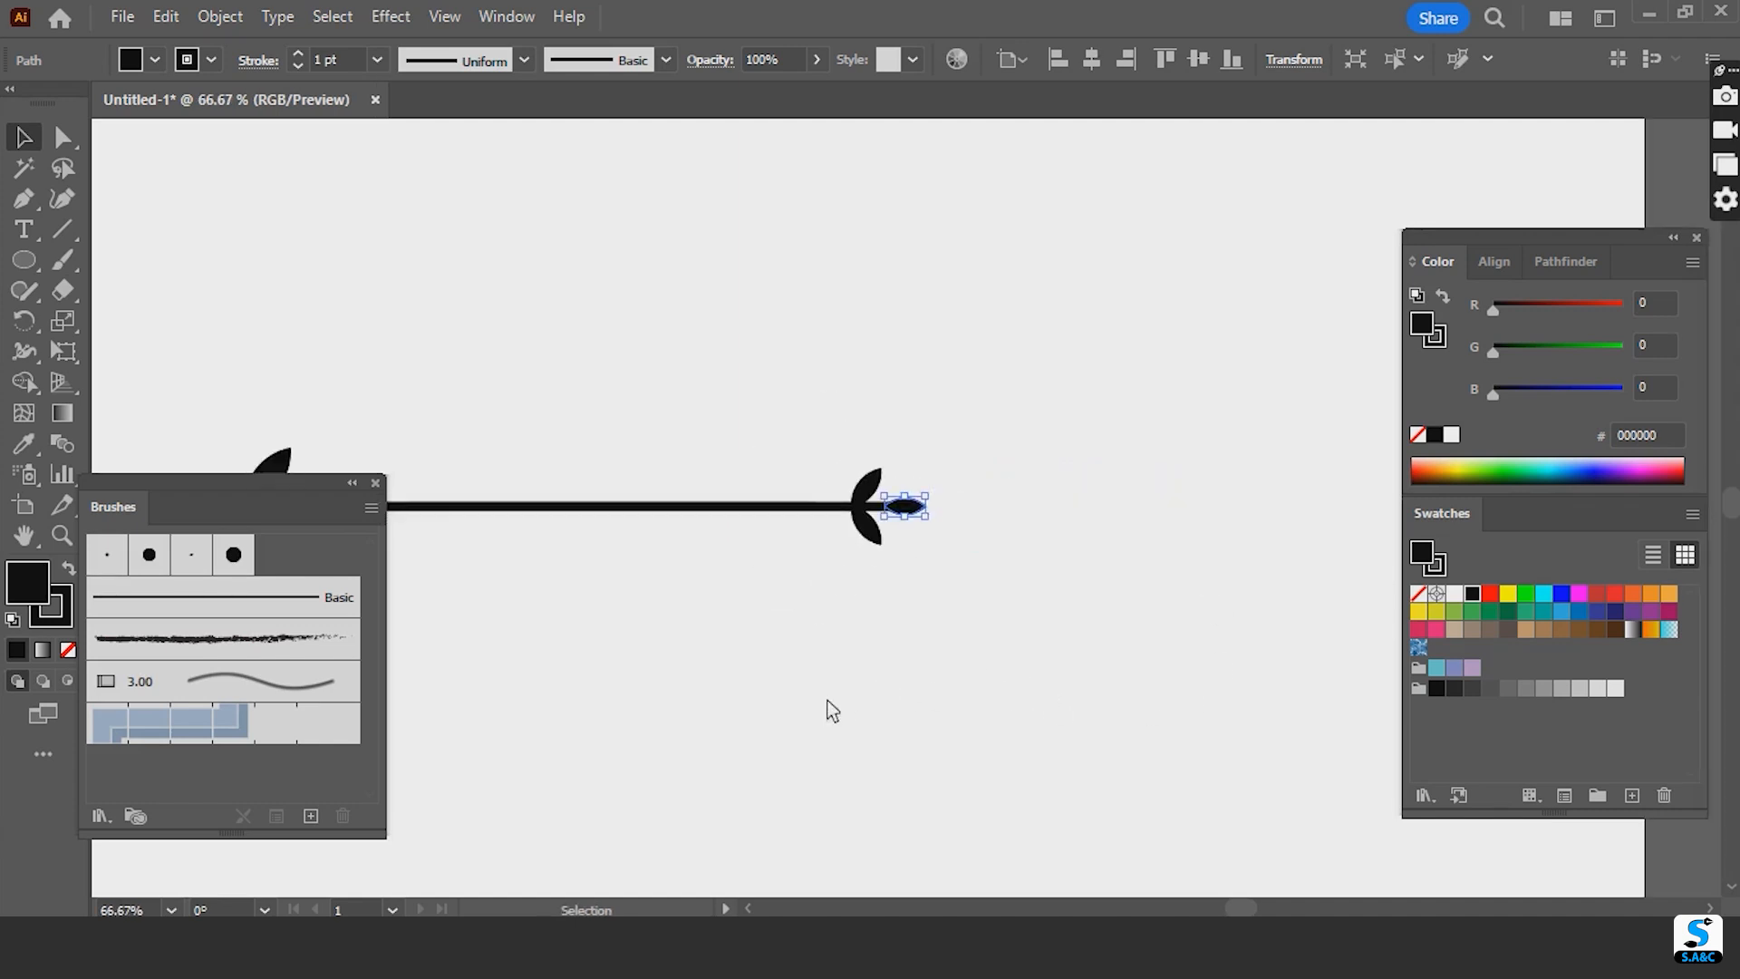
{"action": "left_click_drag", "start_coordinate": [764, 723], "coordinate": [1024, 649]}
{"action": "left_click_drag", "start_coordinate": [1018, 720], "coordinate": [1018, 725]}
{"action": "left_click", "coordinate": [1174, 651]}
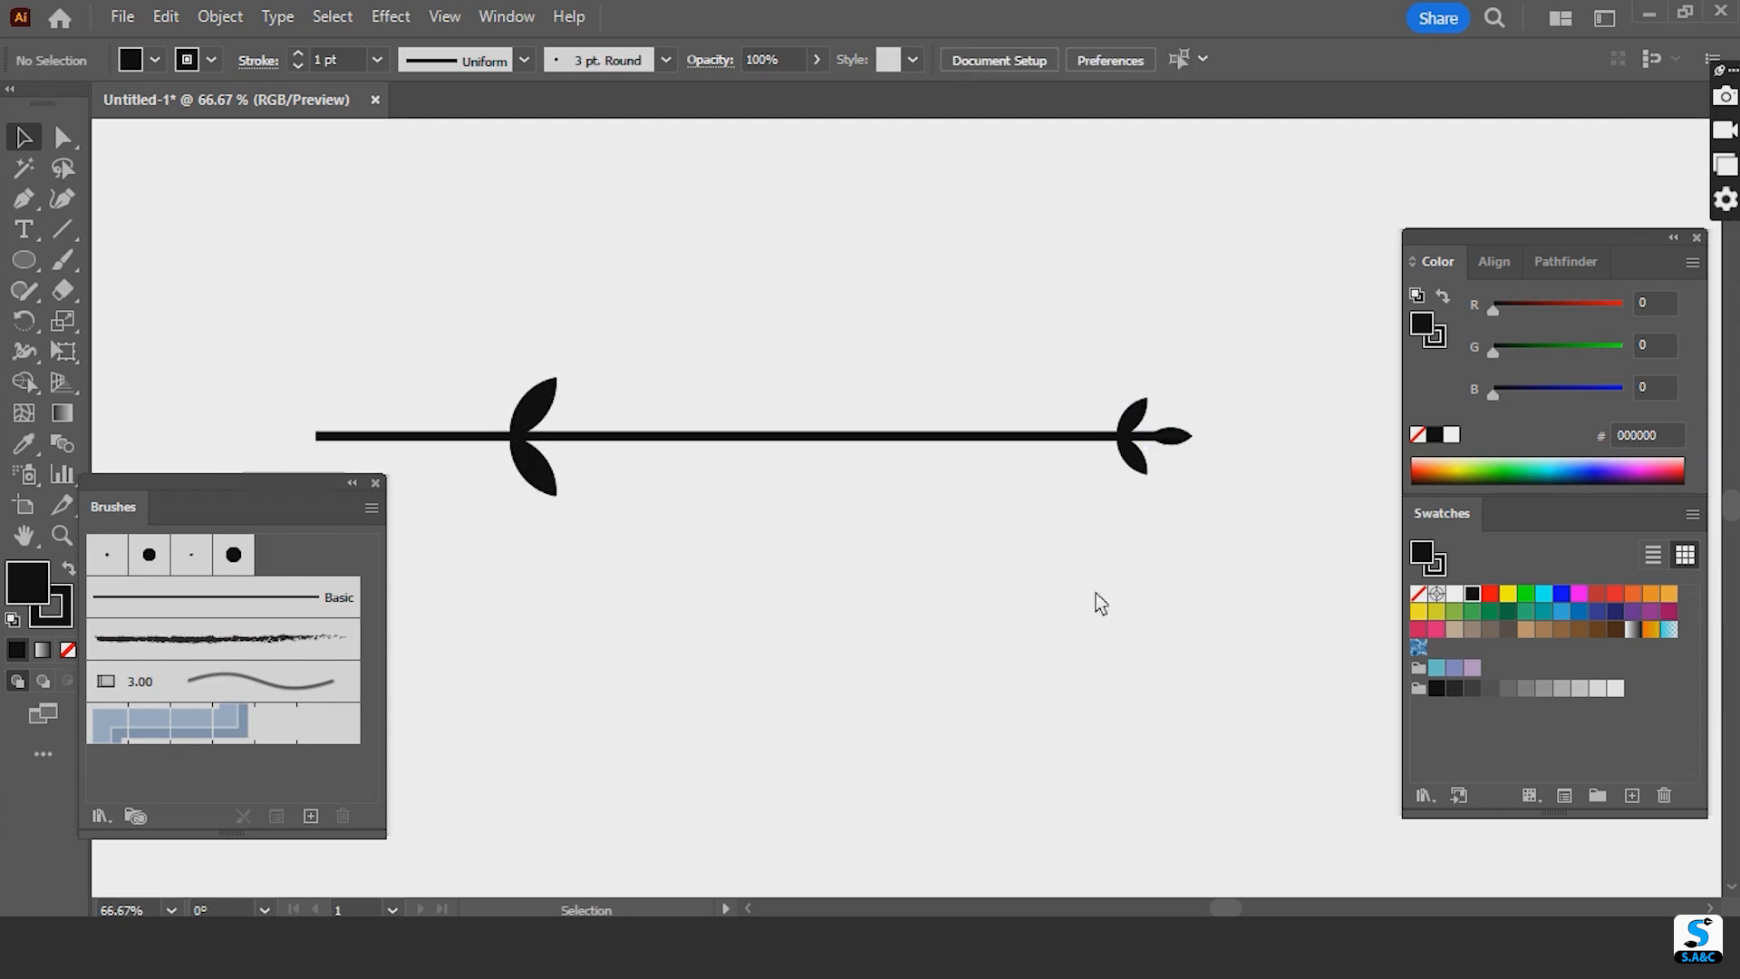
- Group the two small leaves near the stem's right end
{"action": "left_click", "coordinate": [1141, 414]}
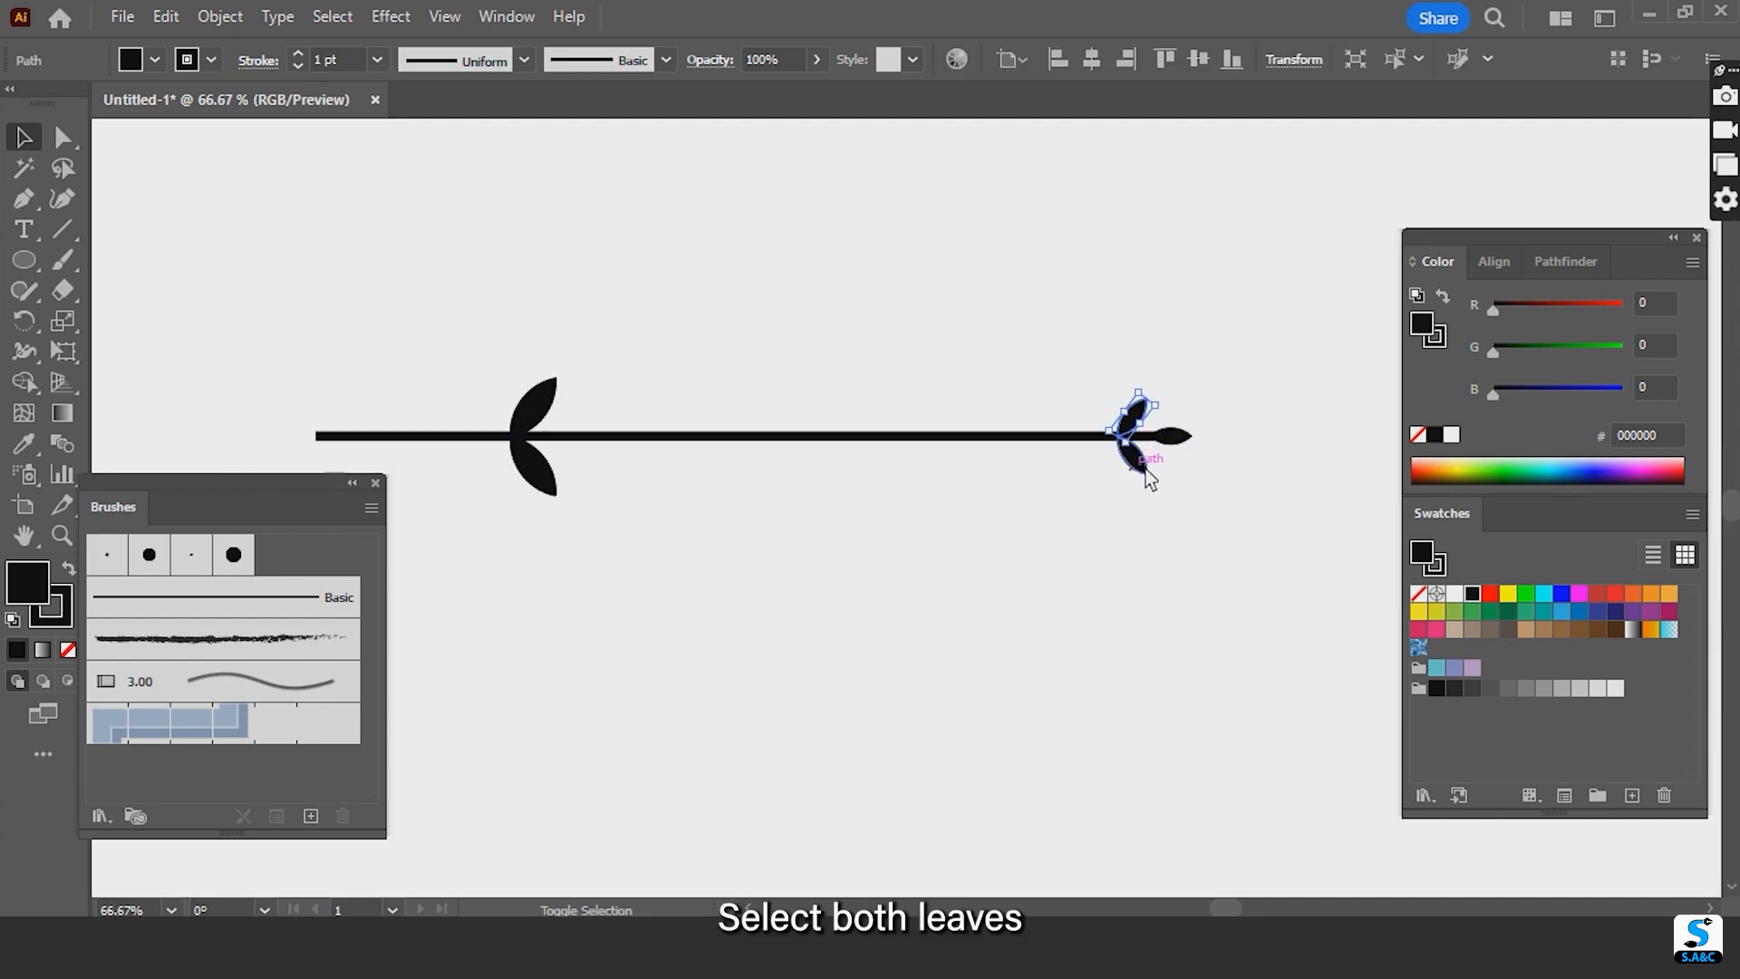
{"action": "left_click", "coordinate": [1148, 468], "text": "shift"}
{"action": "right_click", "coordinate": [1148, 471]}
{"action": "left_click", "coordinate": [1192, 541]}
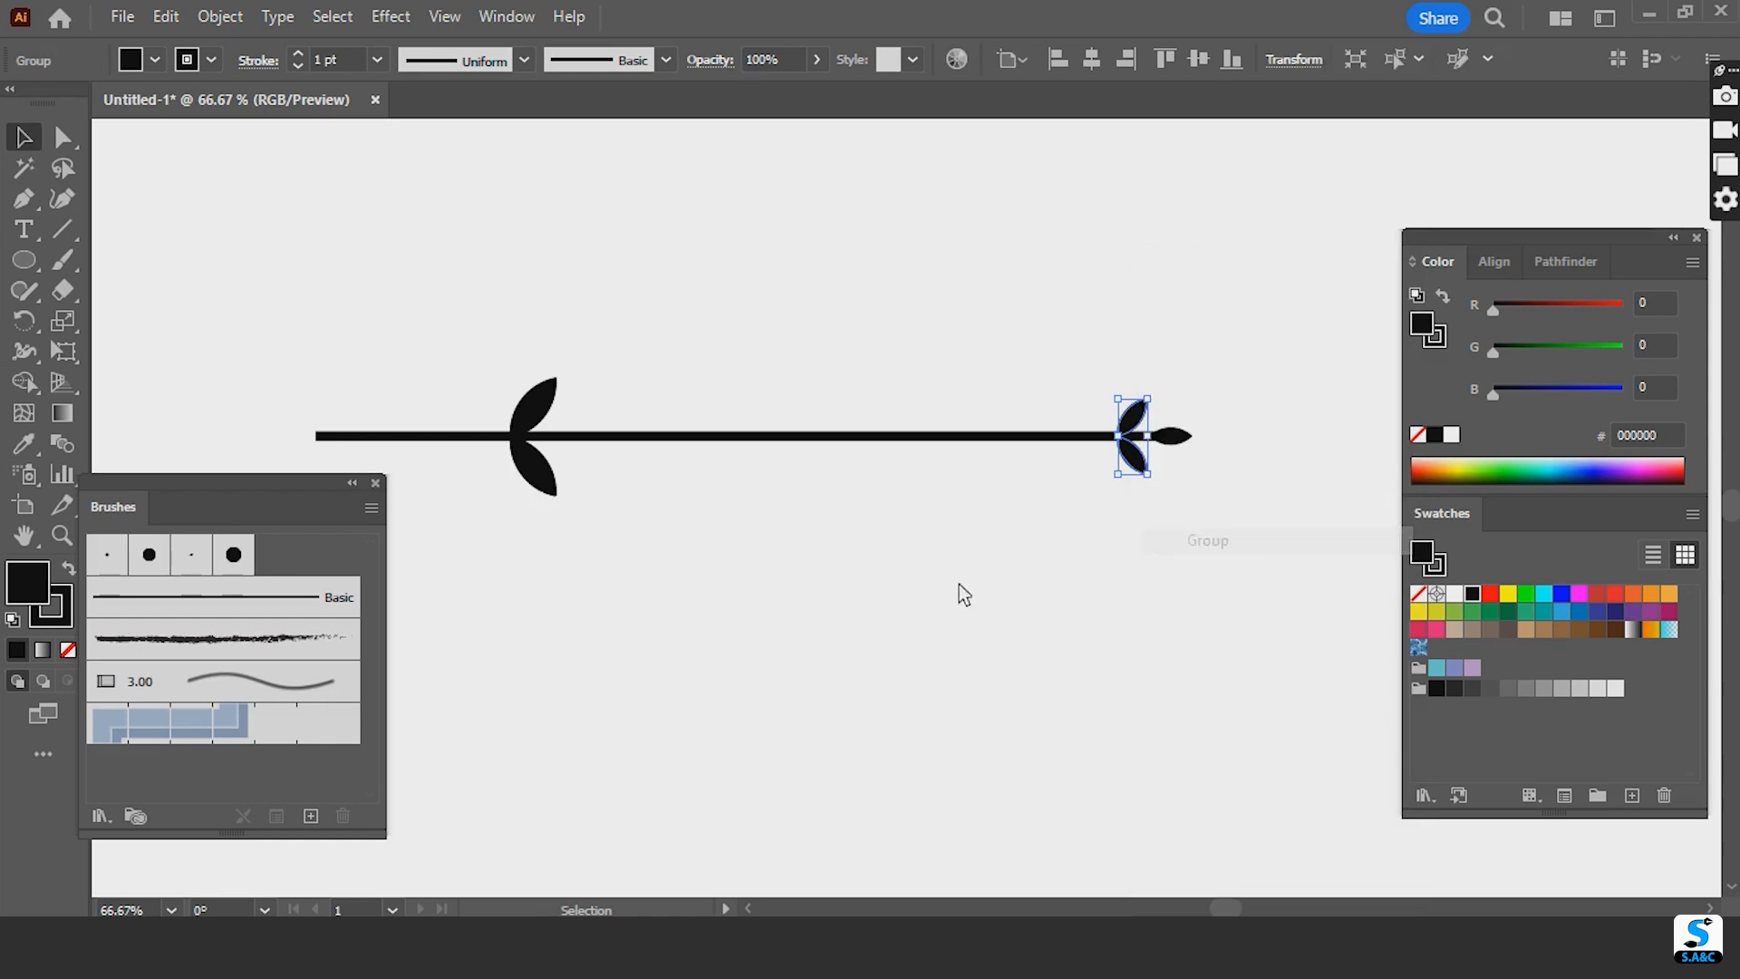
- Group the two large leaves near the stem's left end
{"action": "left_click", "coordinate": [684, 485]}
{"action": "left_click", "coordinate": [555, 405]}
{"action": "left_click", "coordinate": [557, 486], "text": "shift"}
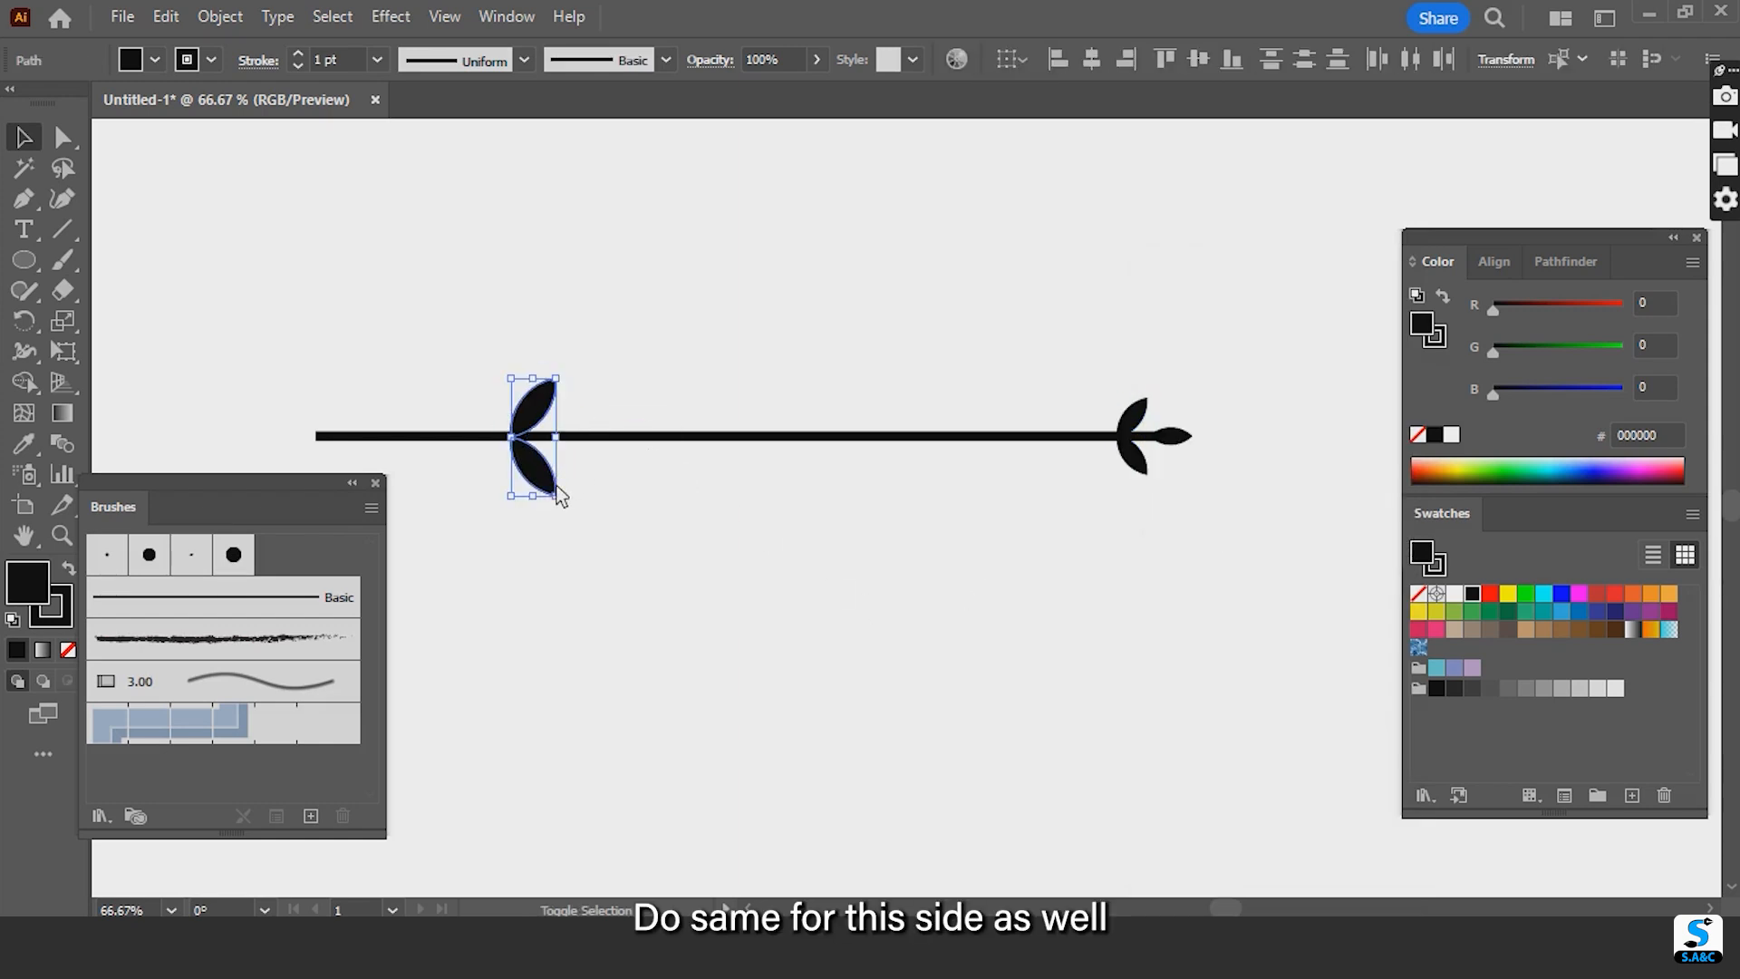
{"action": "right_click", "coordinate": [555, 487]}
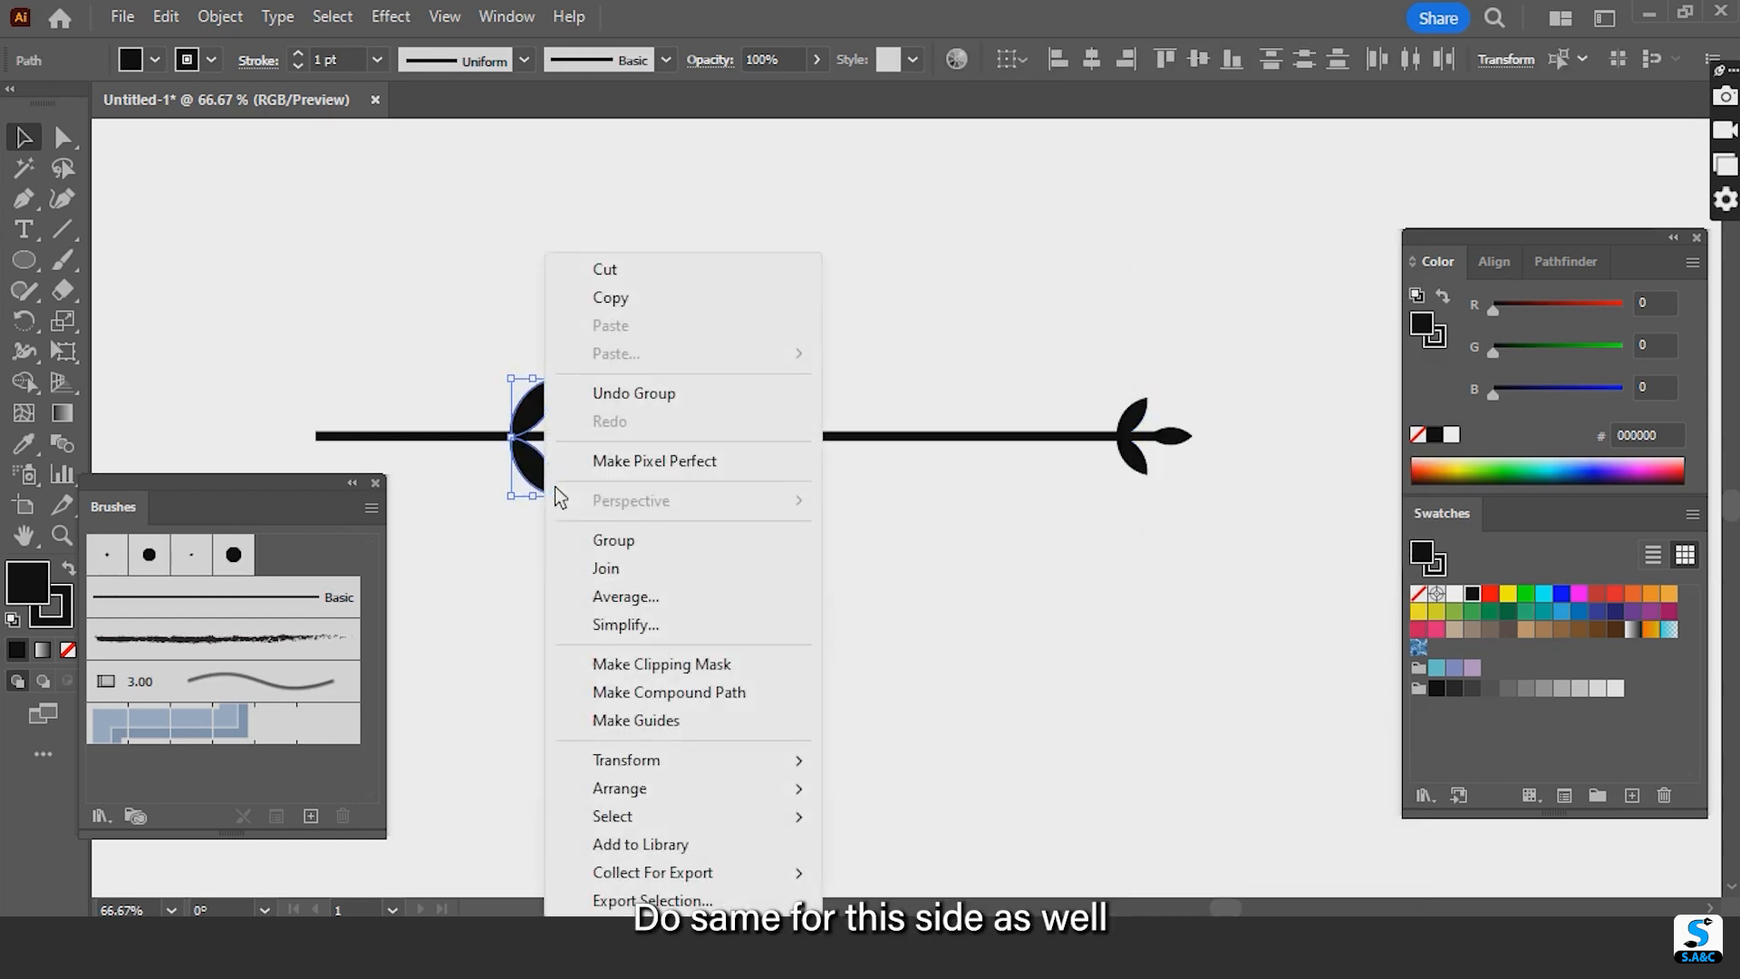
{"action": "left_click", "coordinate": [652, 544]}
{"action": "left_click", "coordinate": [743, 535]}
- With both leaf groups selected, set the Blend spacing to Specified Steps with a value of 10
{"action": "left_click", "coordinate": [550, 435]}
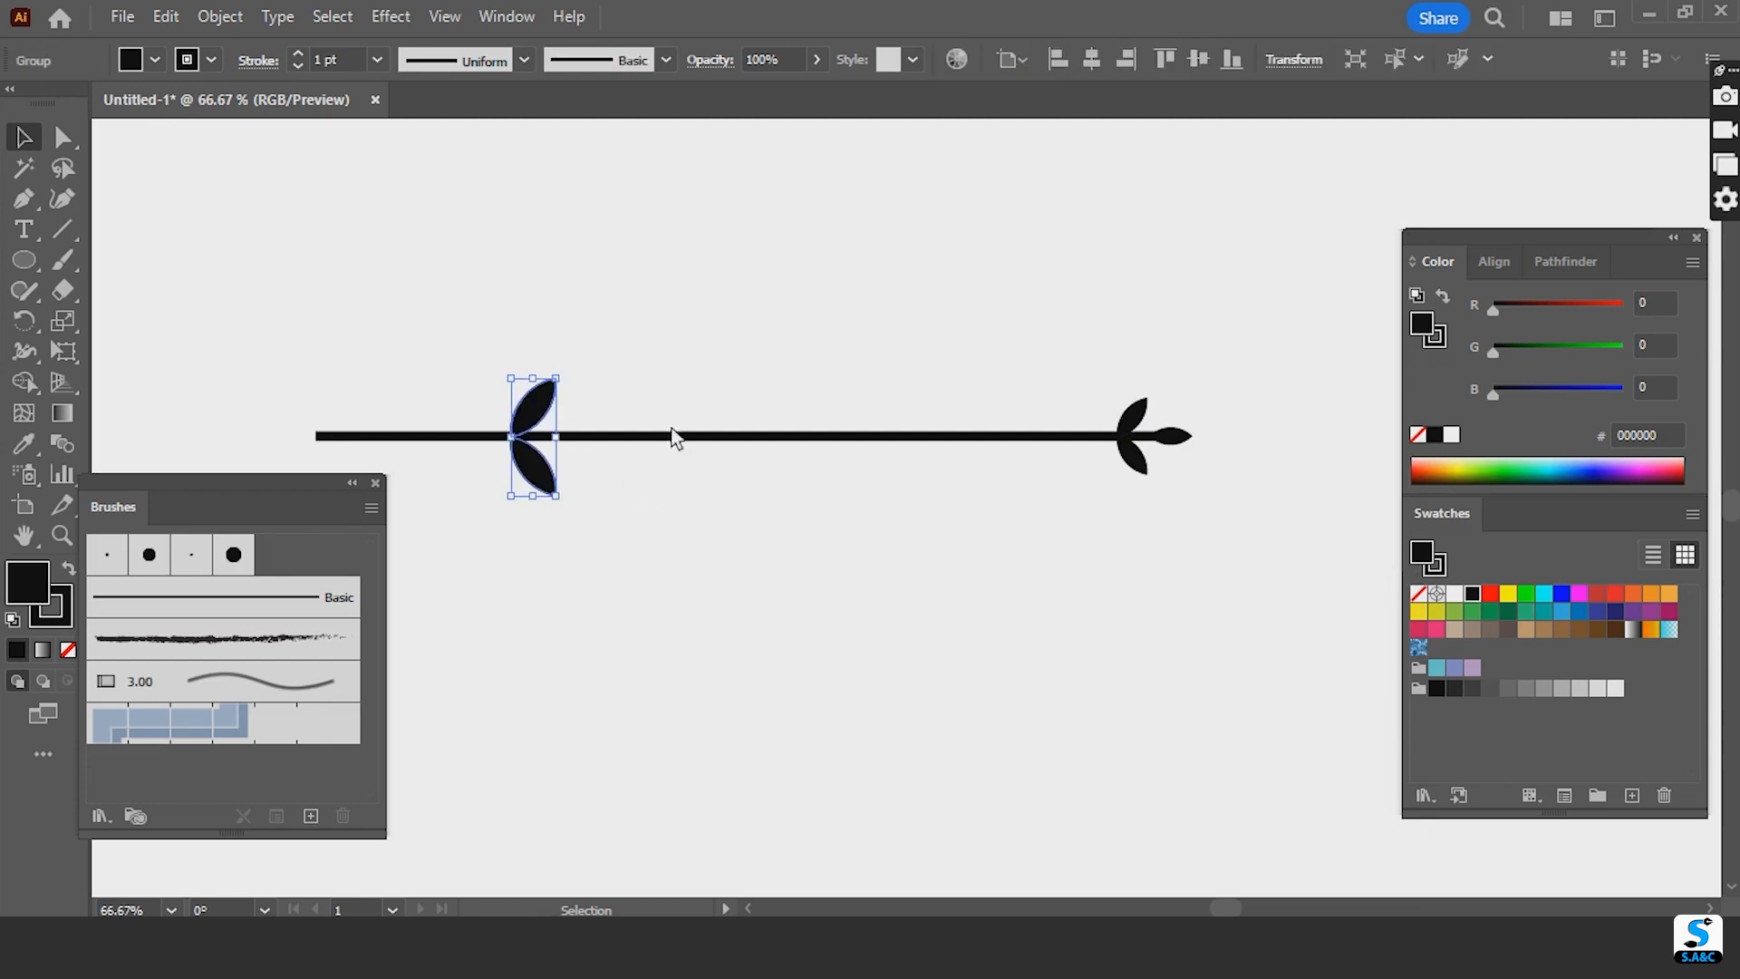
{"action": "left_click", "coordinate": [1138, 419], "text": "shift"}
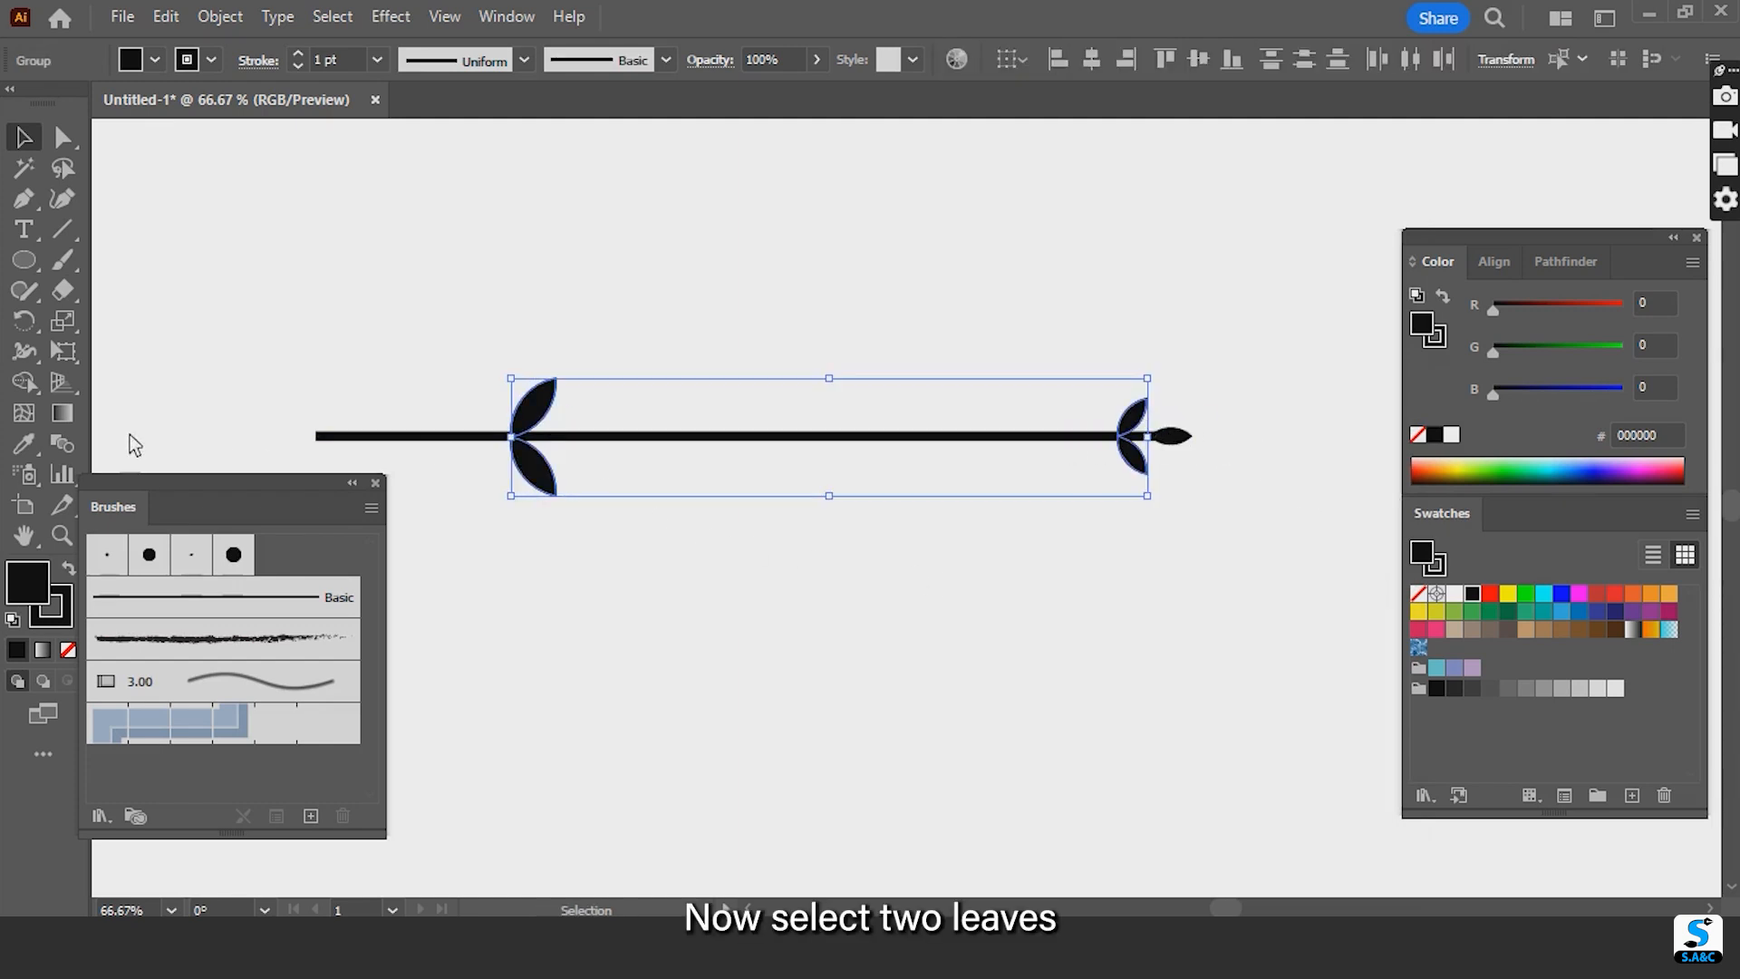
{"action": "left_click", "coordinate": [71, 441]}
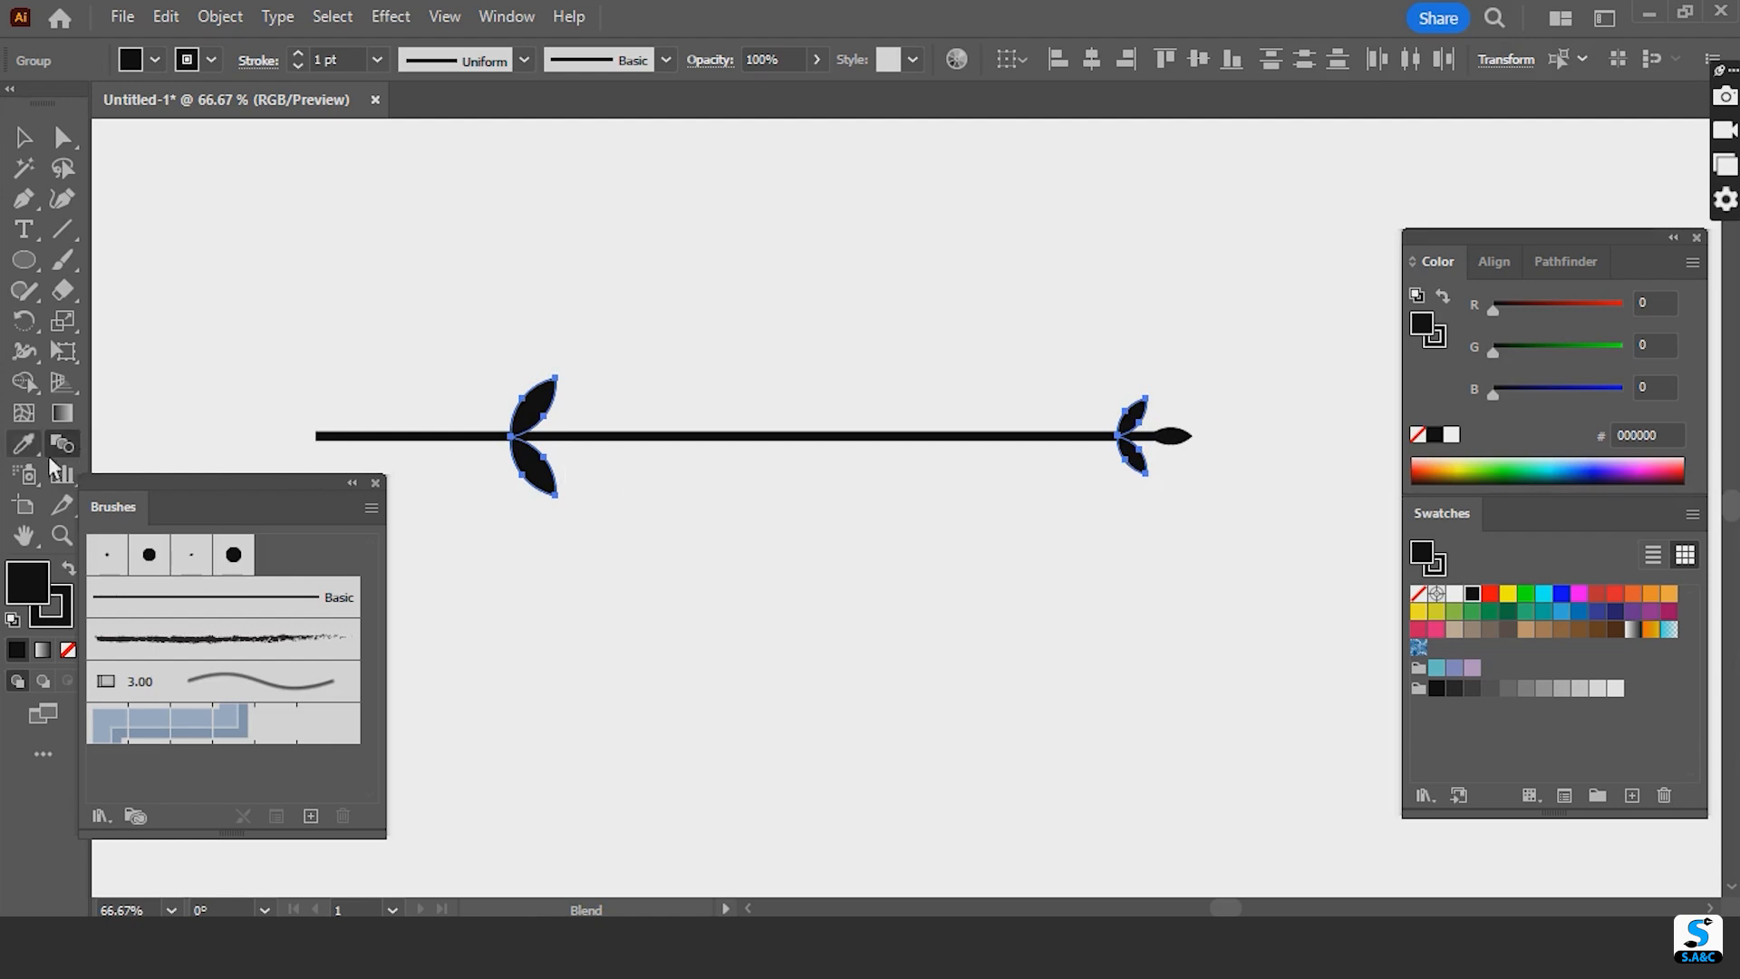
{"action": "double_click", "coordinate": [74, 439]}
{"action": "left_click", "coordinate": [868, 404]}
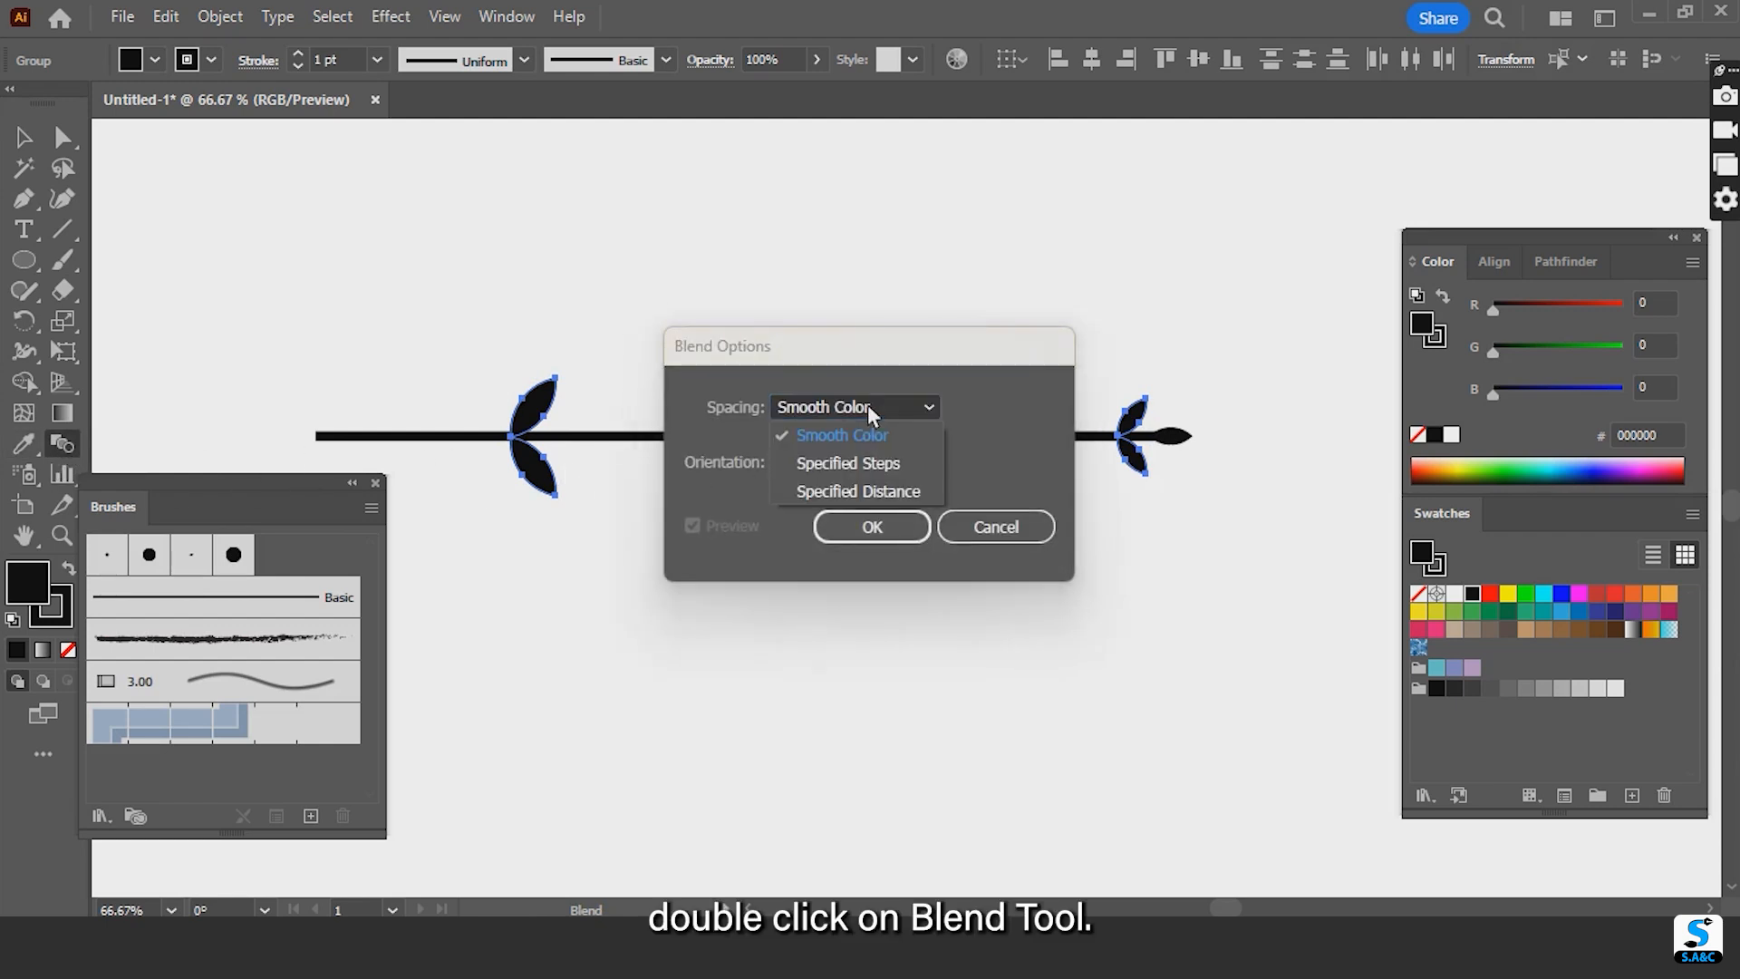
{"action": "left_click", "coordinate": [870, 437]}
{"action": "left_click", "coordinate": [857, 409]}
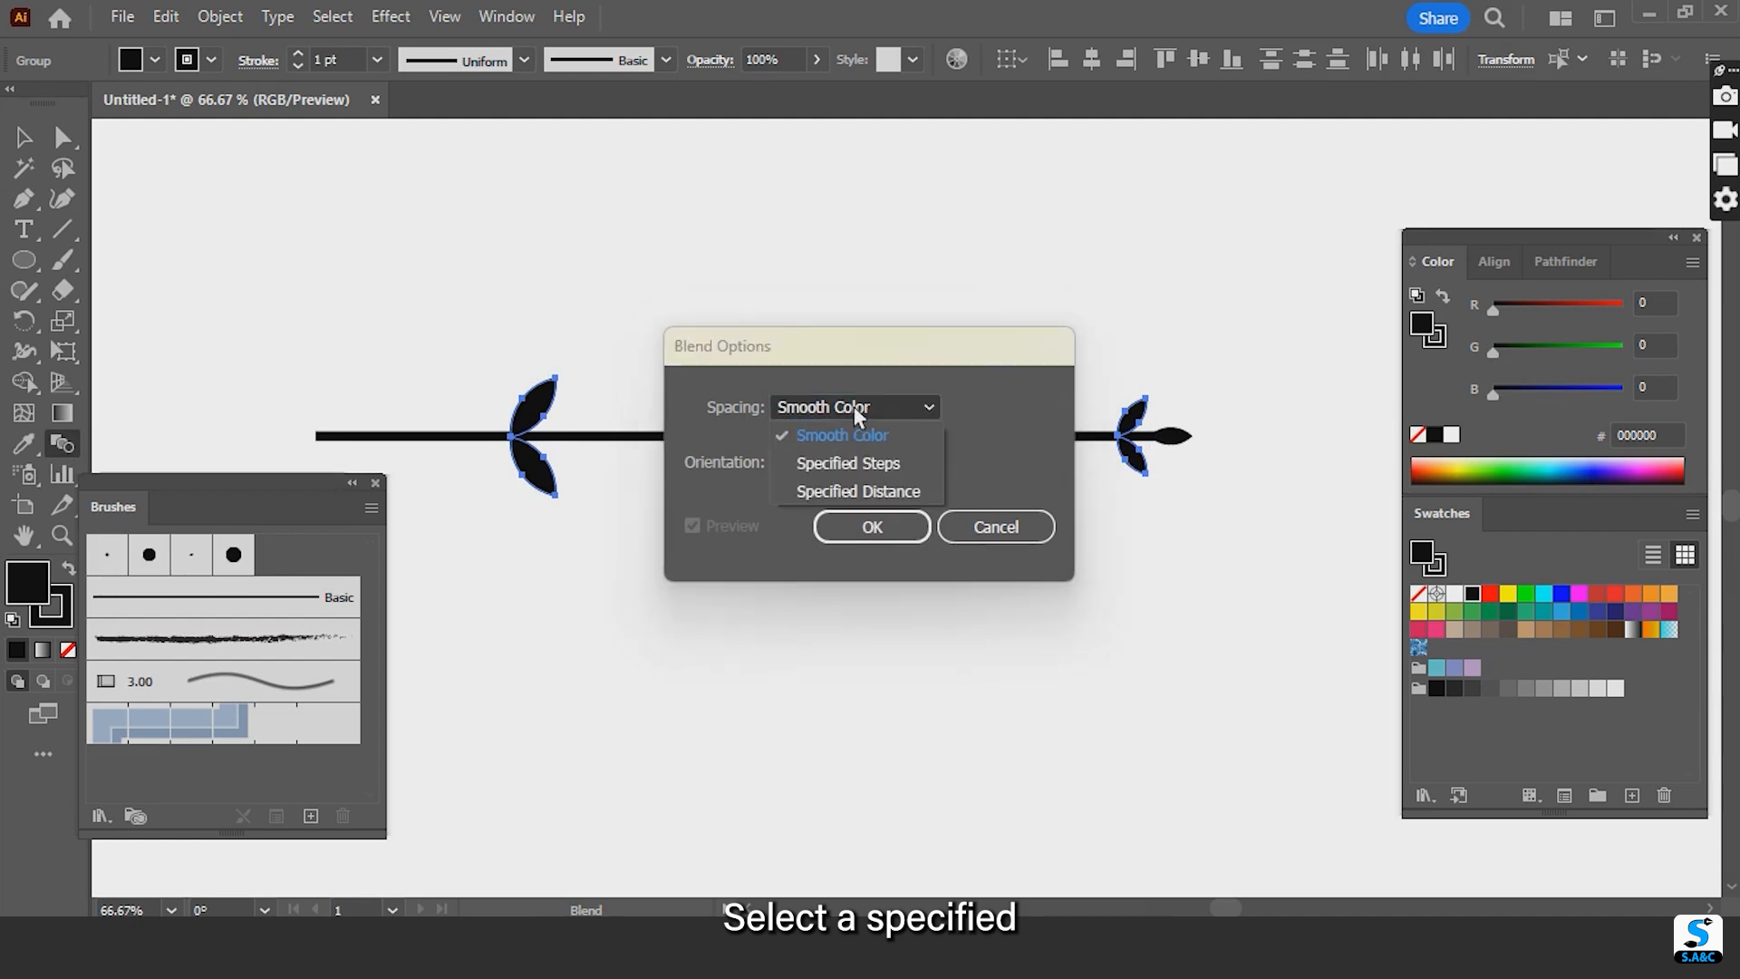
{"action": "left_click", "coordinate": [856, 464]}
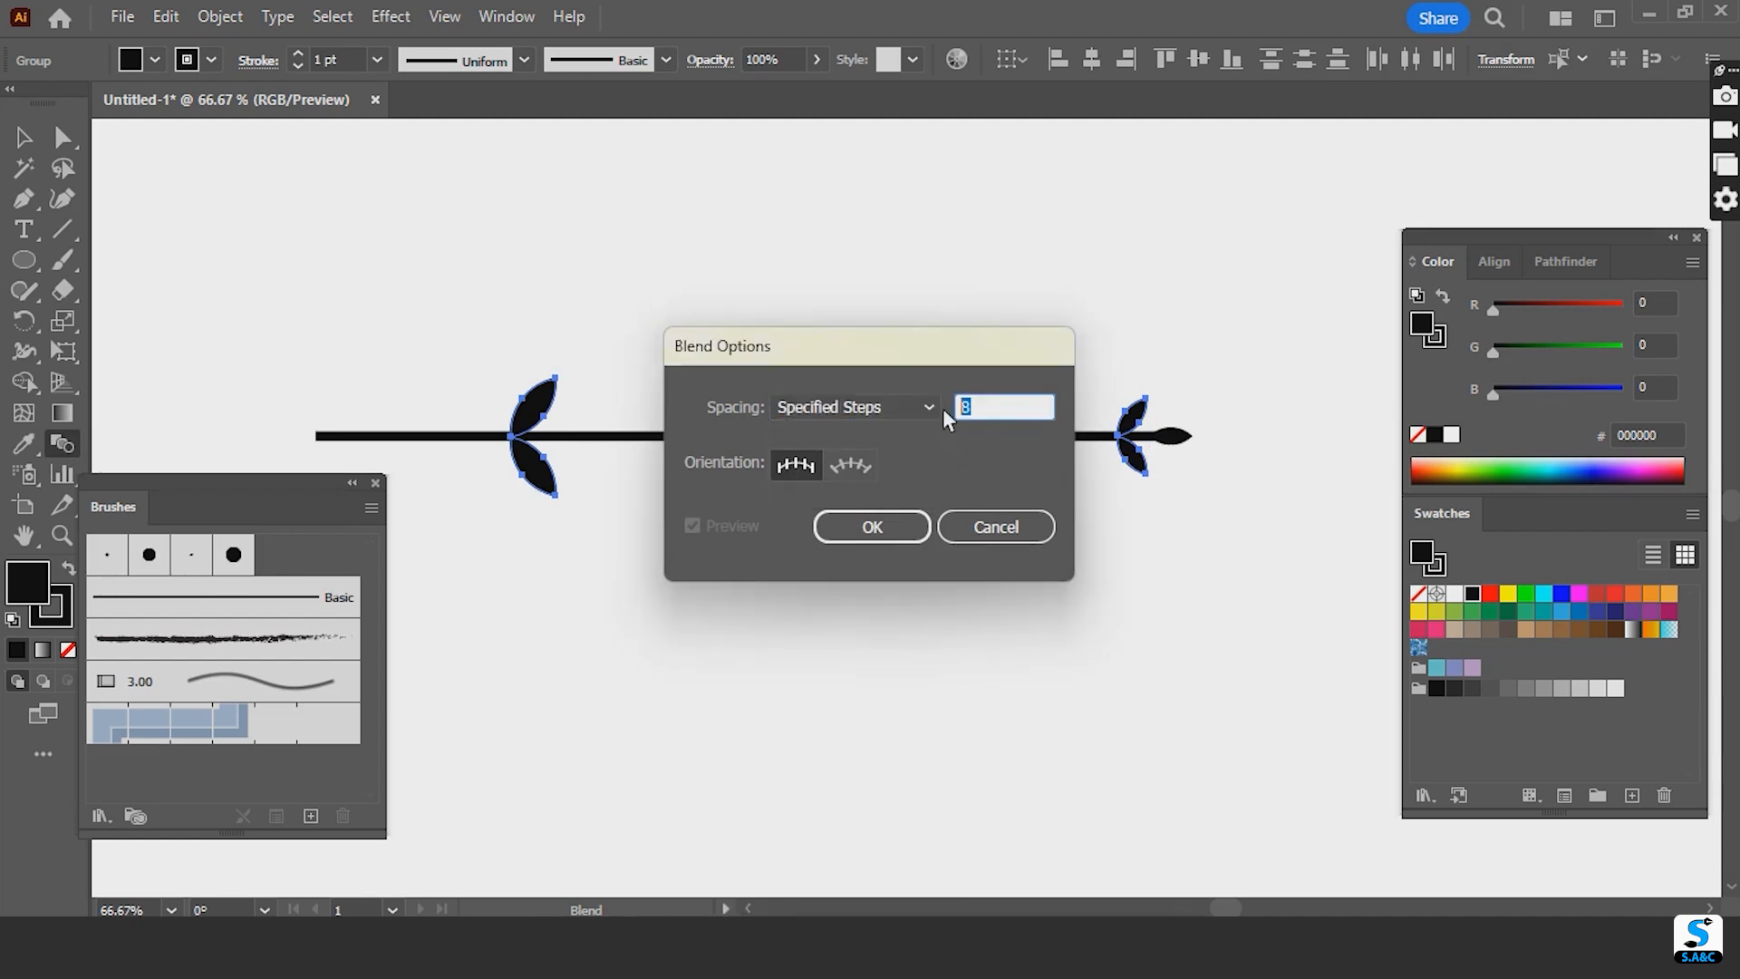
{"action": "type", "text": "10"}
{"action": "left_click", "coordinate": [884, 535]}
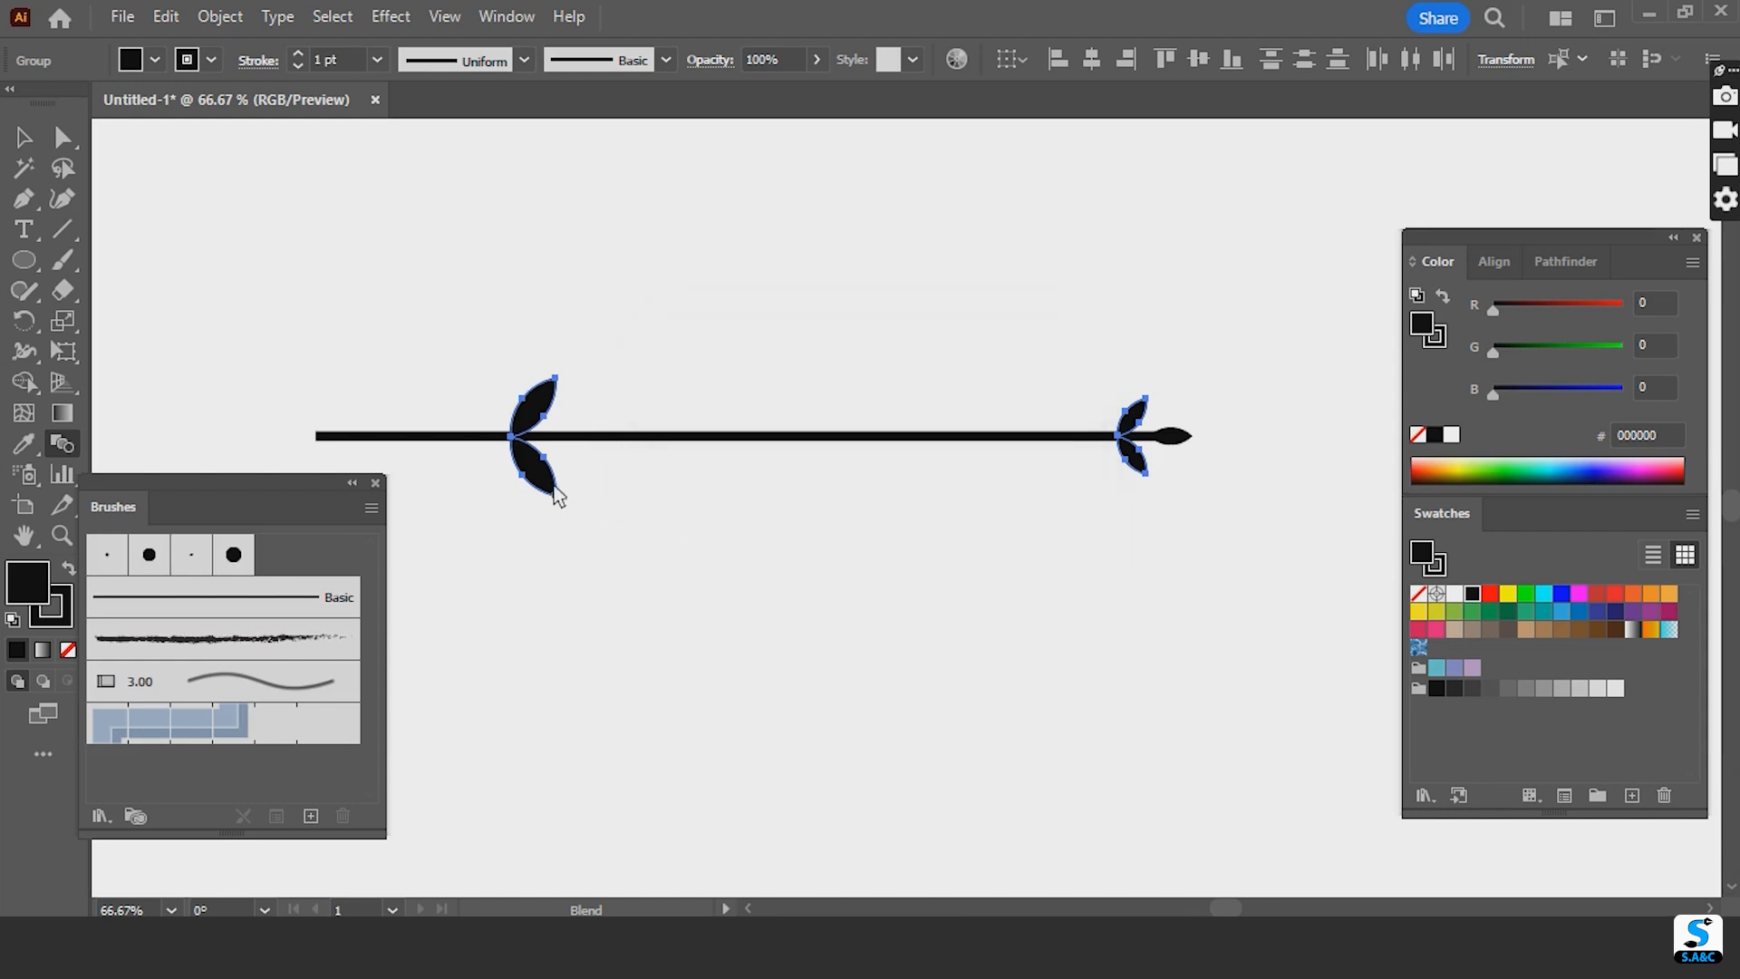
- Blend the large leaf group into the small one along the stem and deselect the result
{"action": "left_click", "coordinate": [1146, 461]}
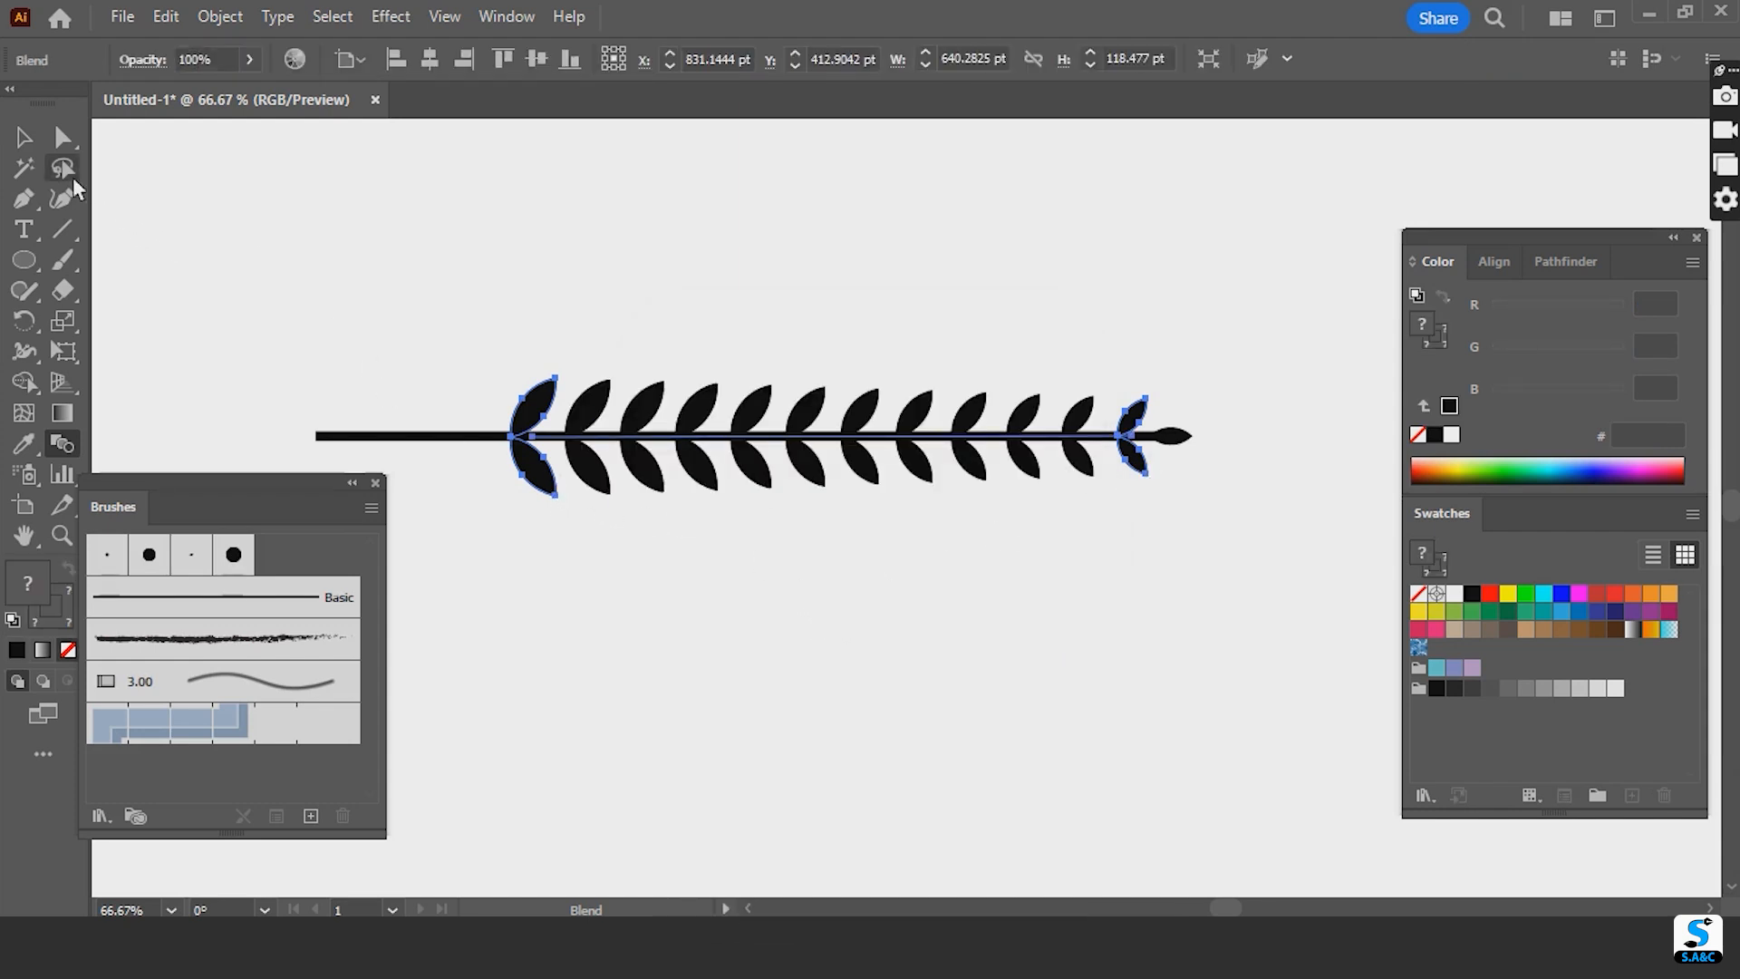
{"action": "left_click", "coordinate": [24, 136]}
{"action": "left_click", "coordinate": [906, 698]}
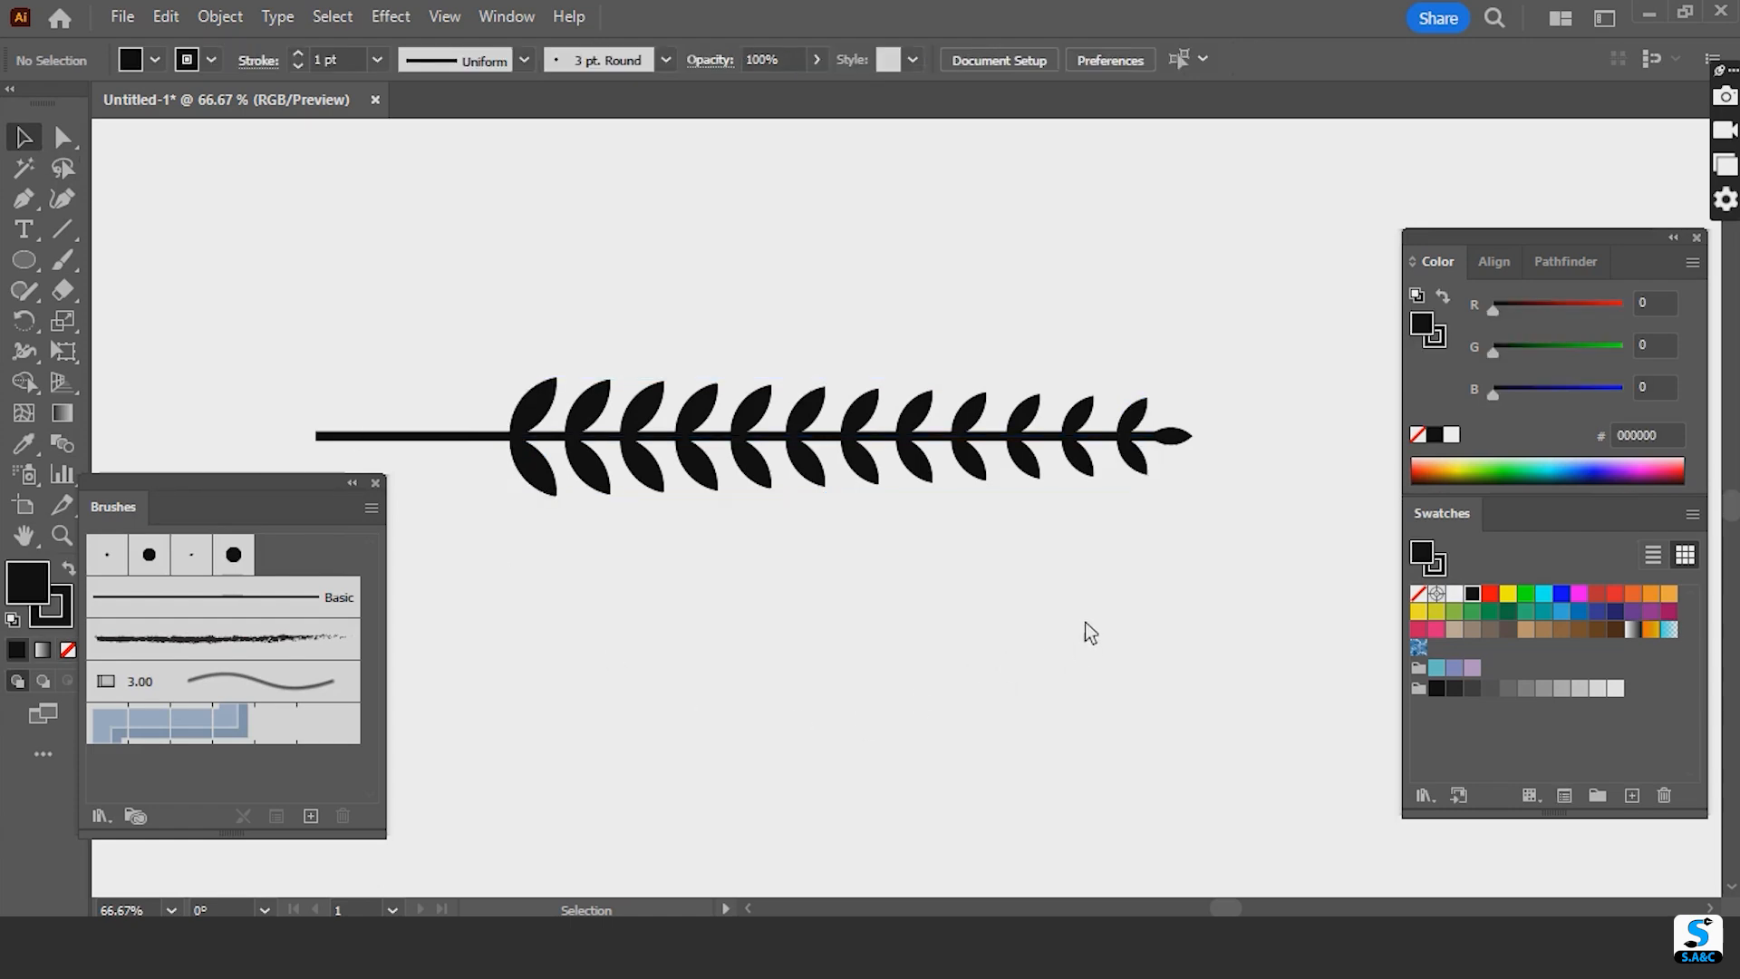
- Widen the left end of the stem line to about 11.09 pt with the Width tool
{"action": "left_click", "coordinate": [482, 436]}
{"action": "left_click_drag", "start_coordinate": [558, 607], "coordinate": [639, 573]}
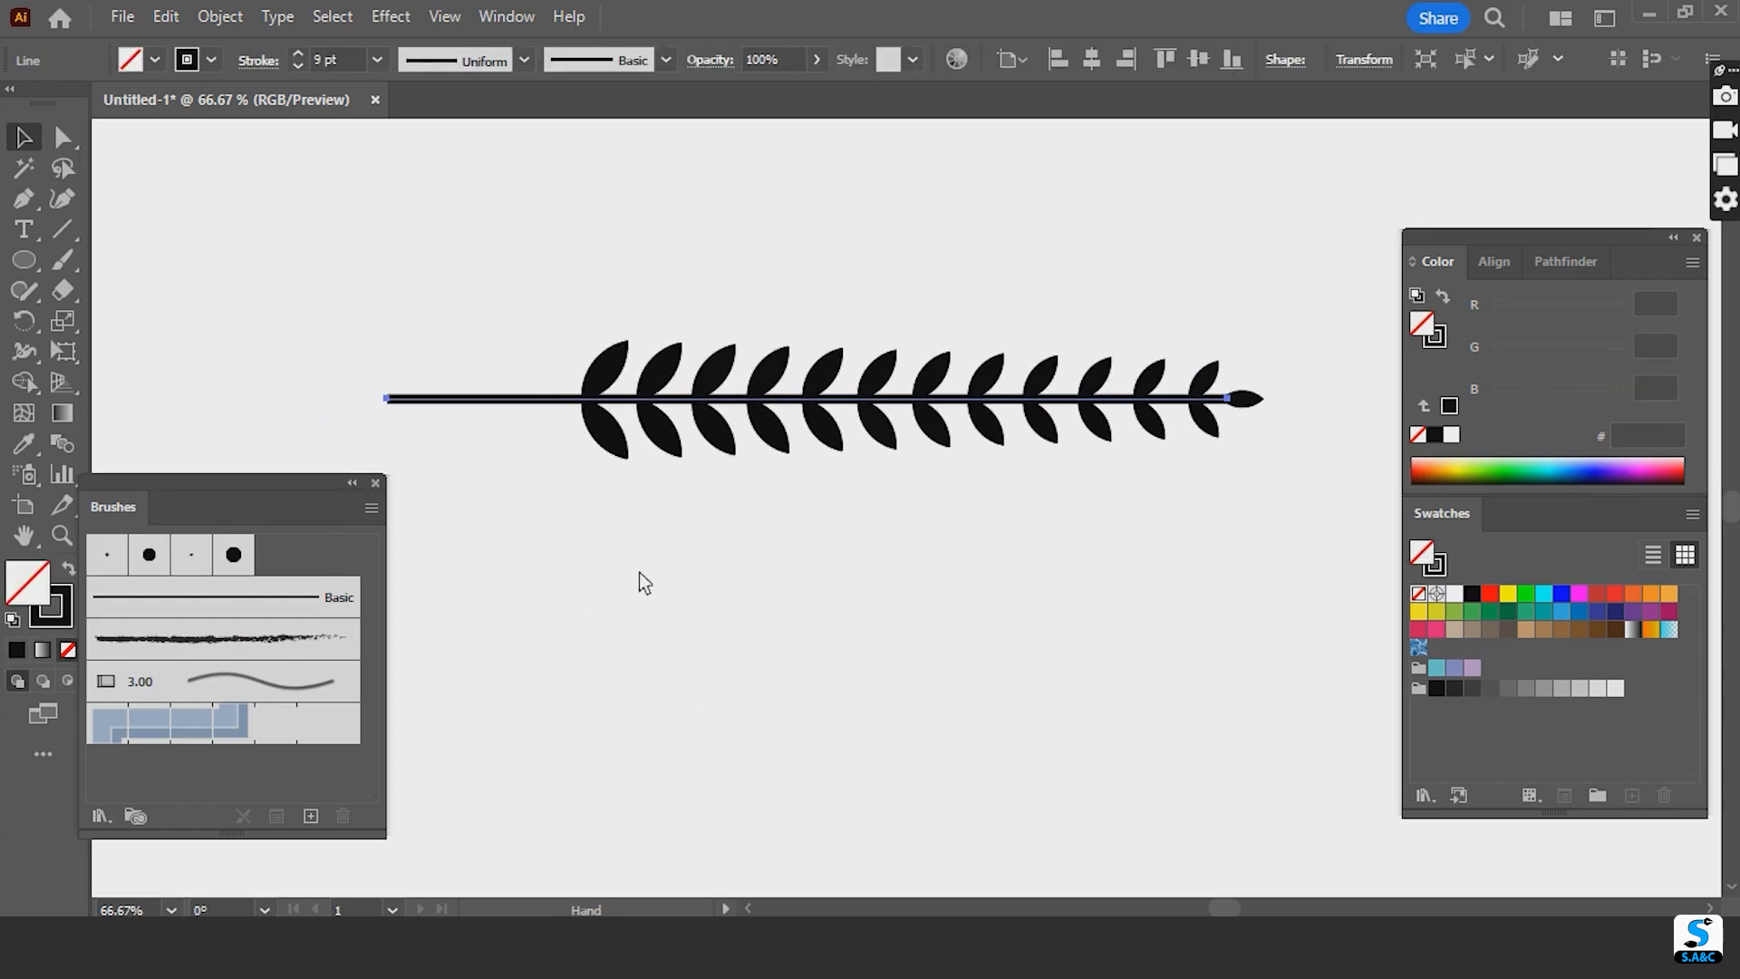
{"action": "left_click_drag", "start_coordinate": [533, 575], "coordinate": [551, 582]}
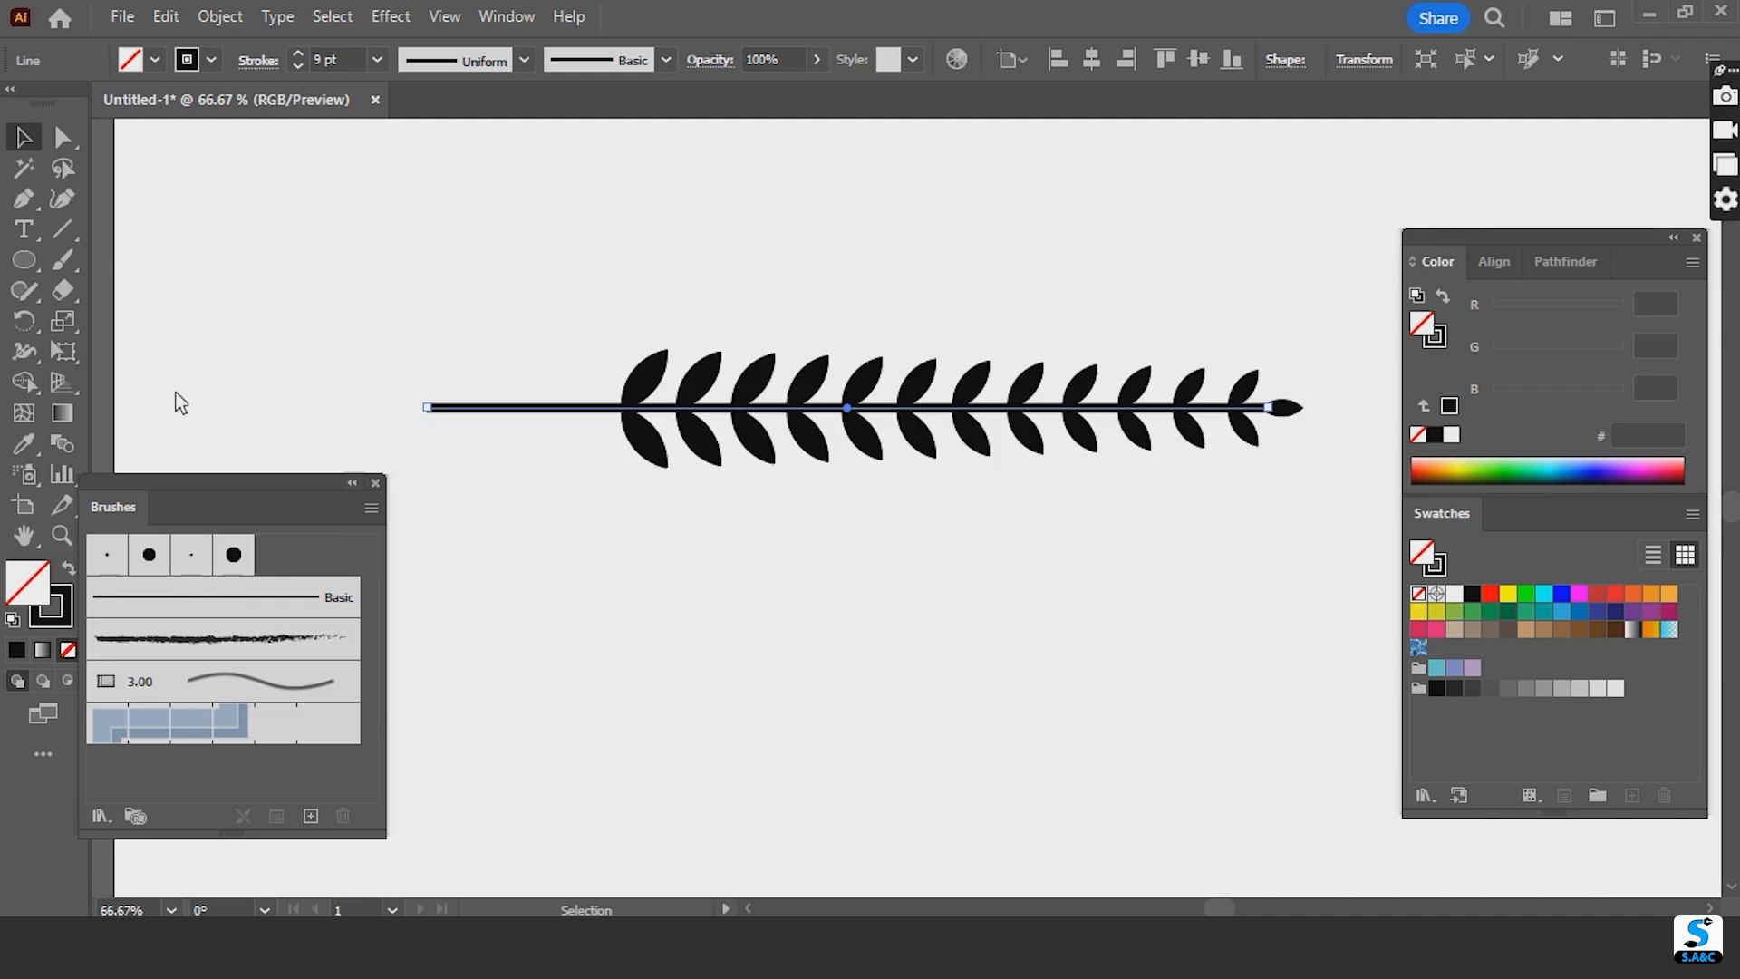
{"action": "left_click", "coordinate": [43, 358]}
{"action": "right_click", "coordinate": [45, 361]}
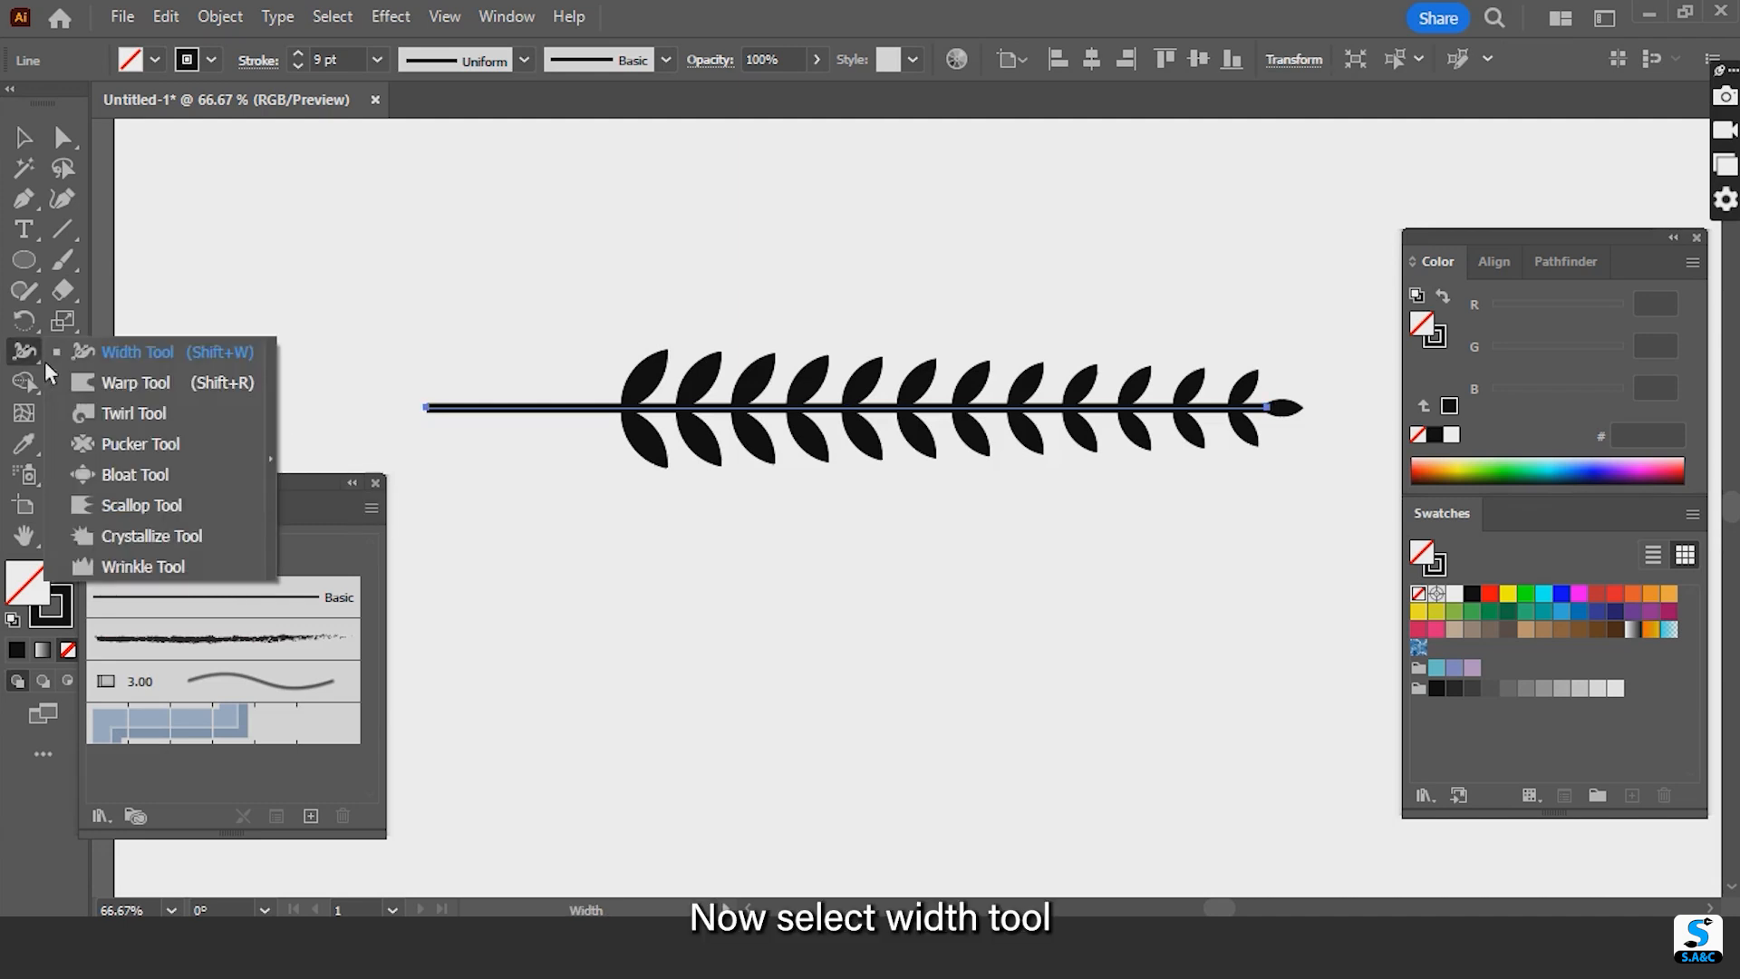
{"action": "left_click", "coordinate": [144, 357]}
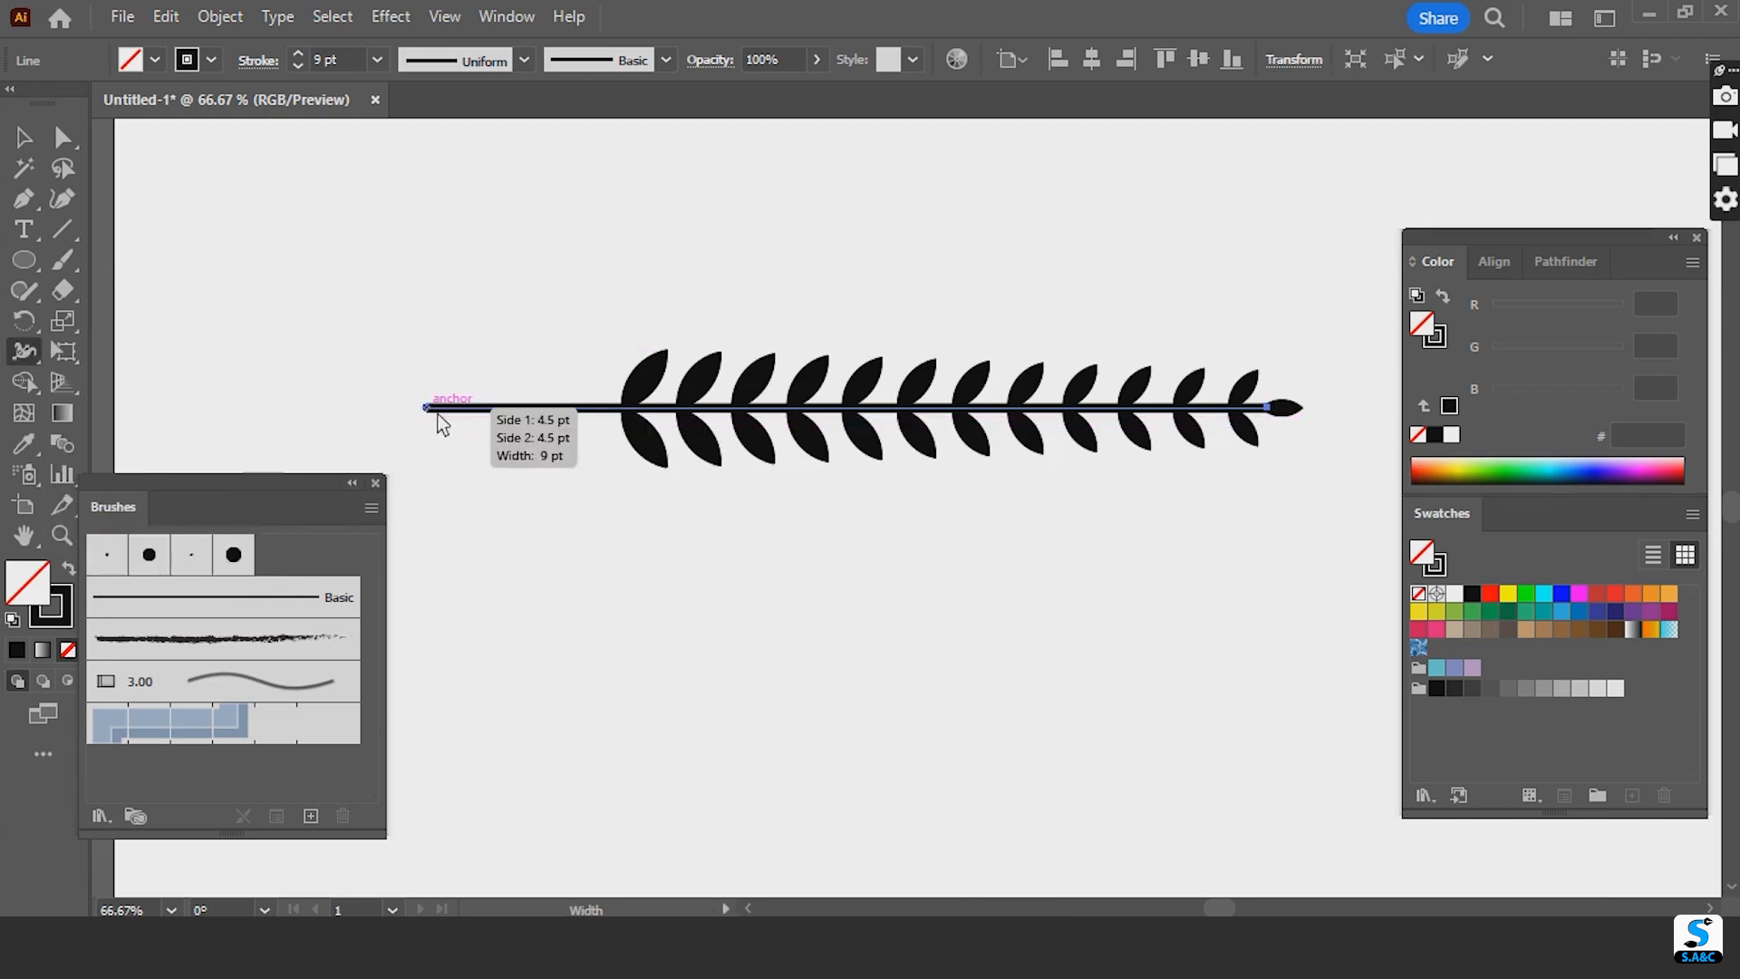
{"action": "key", "text": "ctrl"}
{"action": "key", "text": "ctrl+plus"}
{"action": "key", "text": "ctrl+plus"}
{"action": "key", "text": "ctrl+plus"}
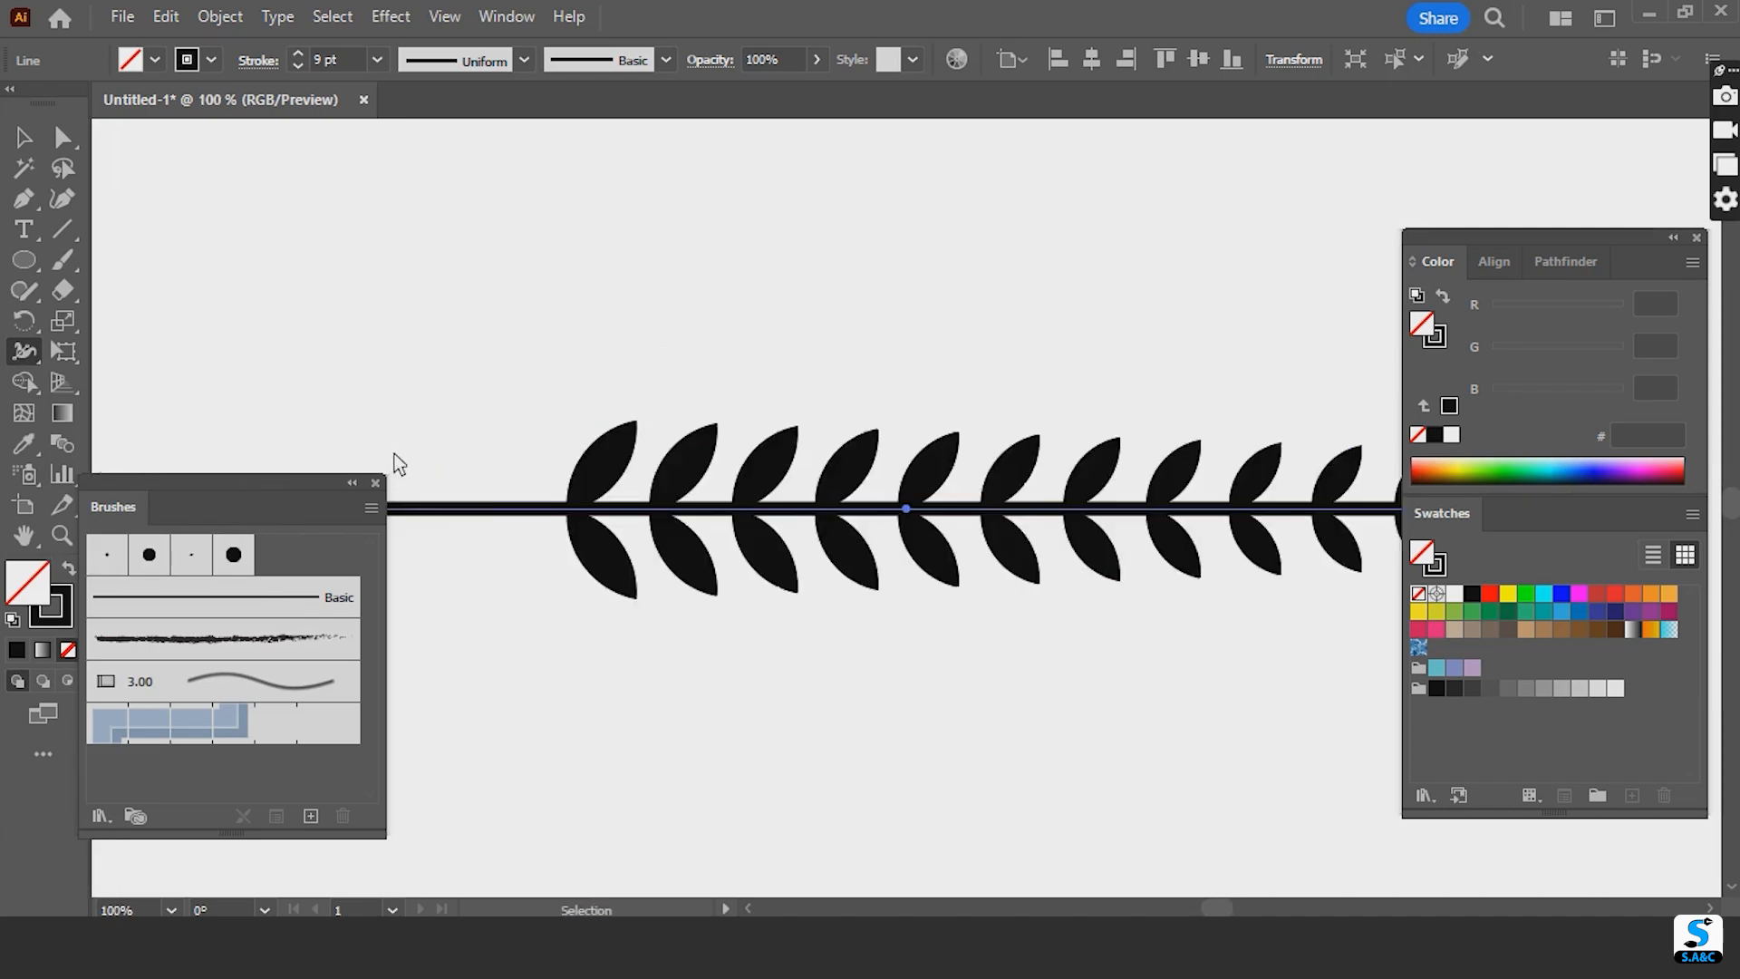
{"action": "key", "text": "space"}
{"action": "left_click_drag", "start_coordinate": [500, 517], "coordinate": [987, 443]}
{"action": "left_click_drag", "start_coordinate": [685, 513], "coordinate": [729, 500]}
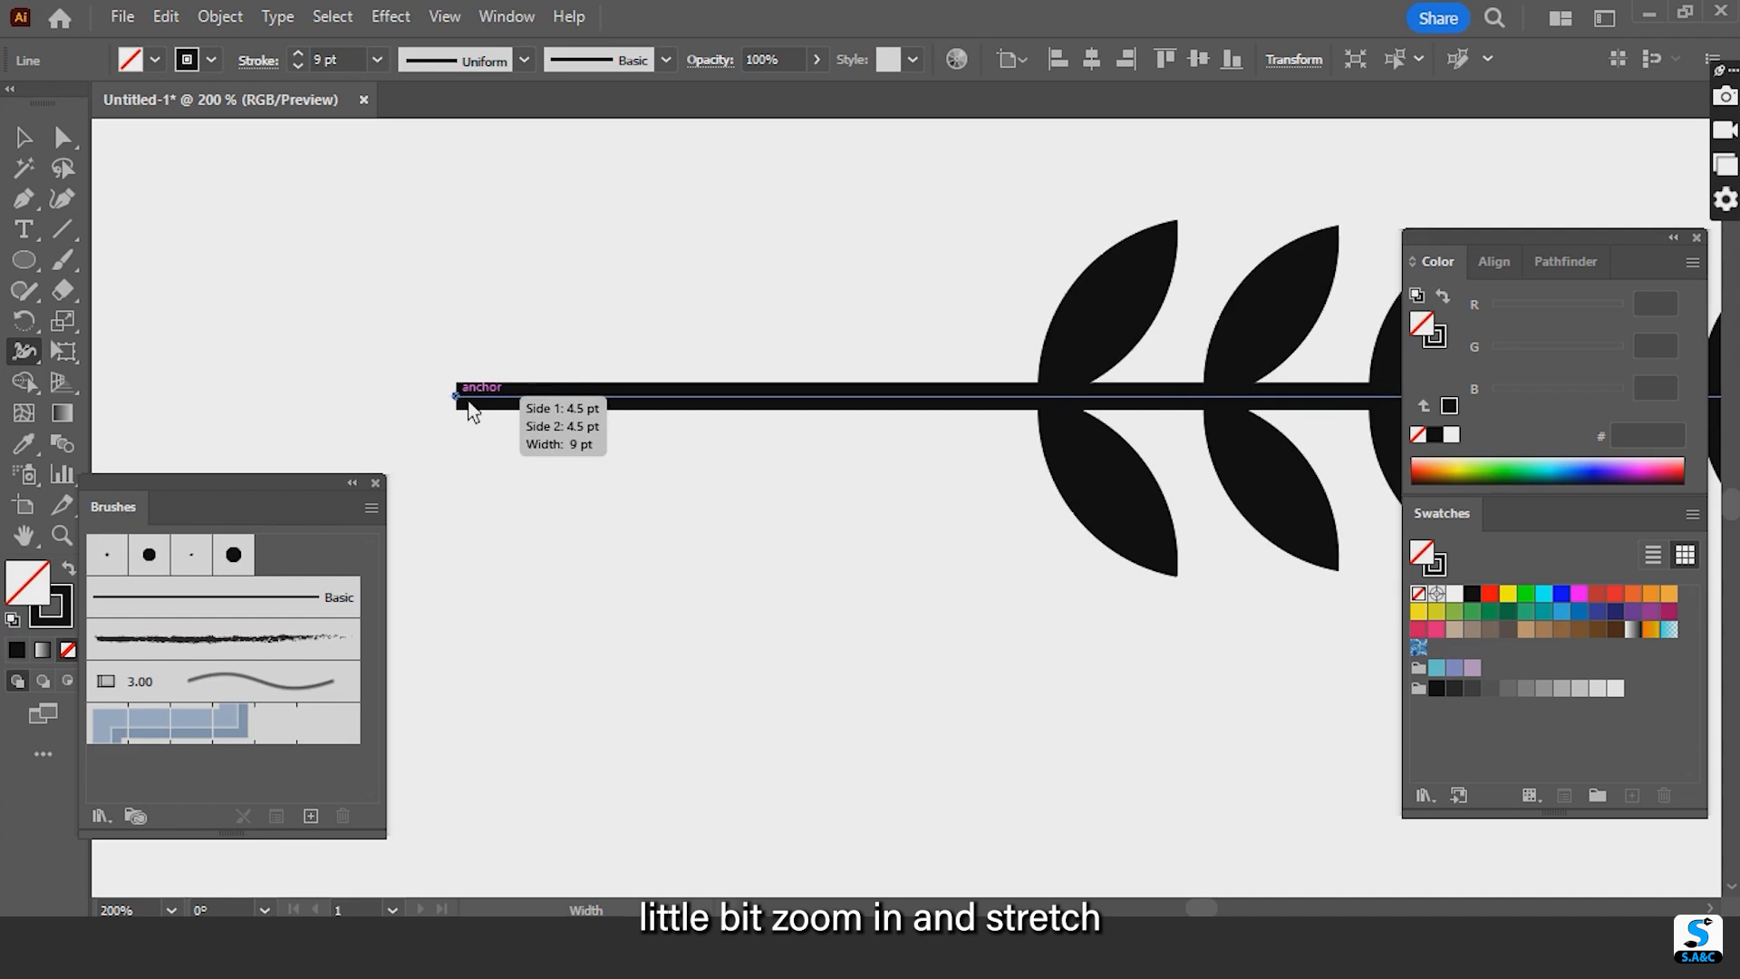
{"action": "left_click_drag", "start_coordinate": [467, 407], "coordinate": [471, 416]}
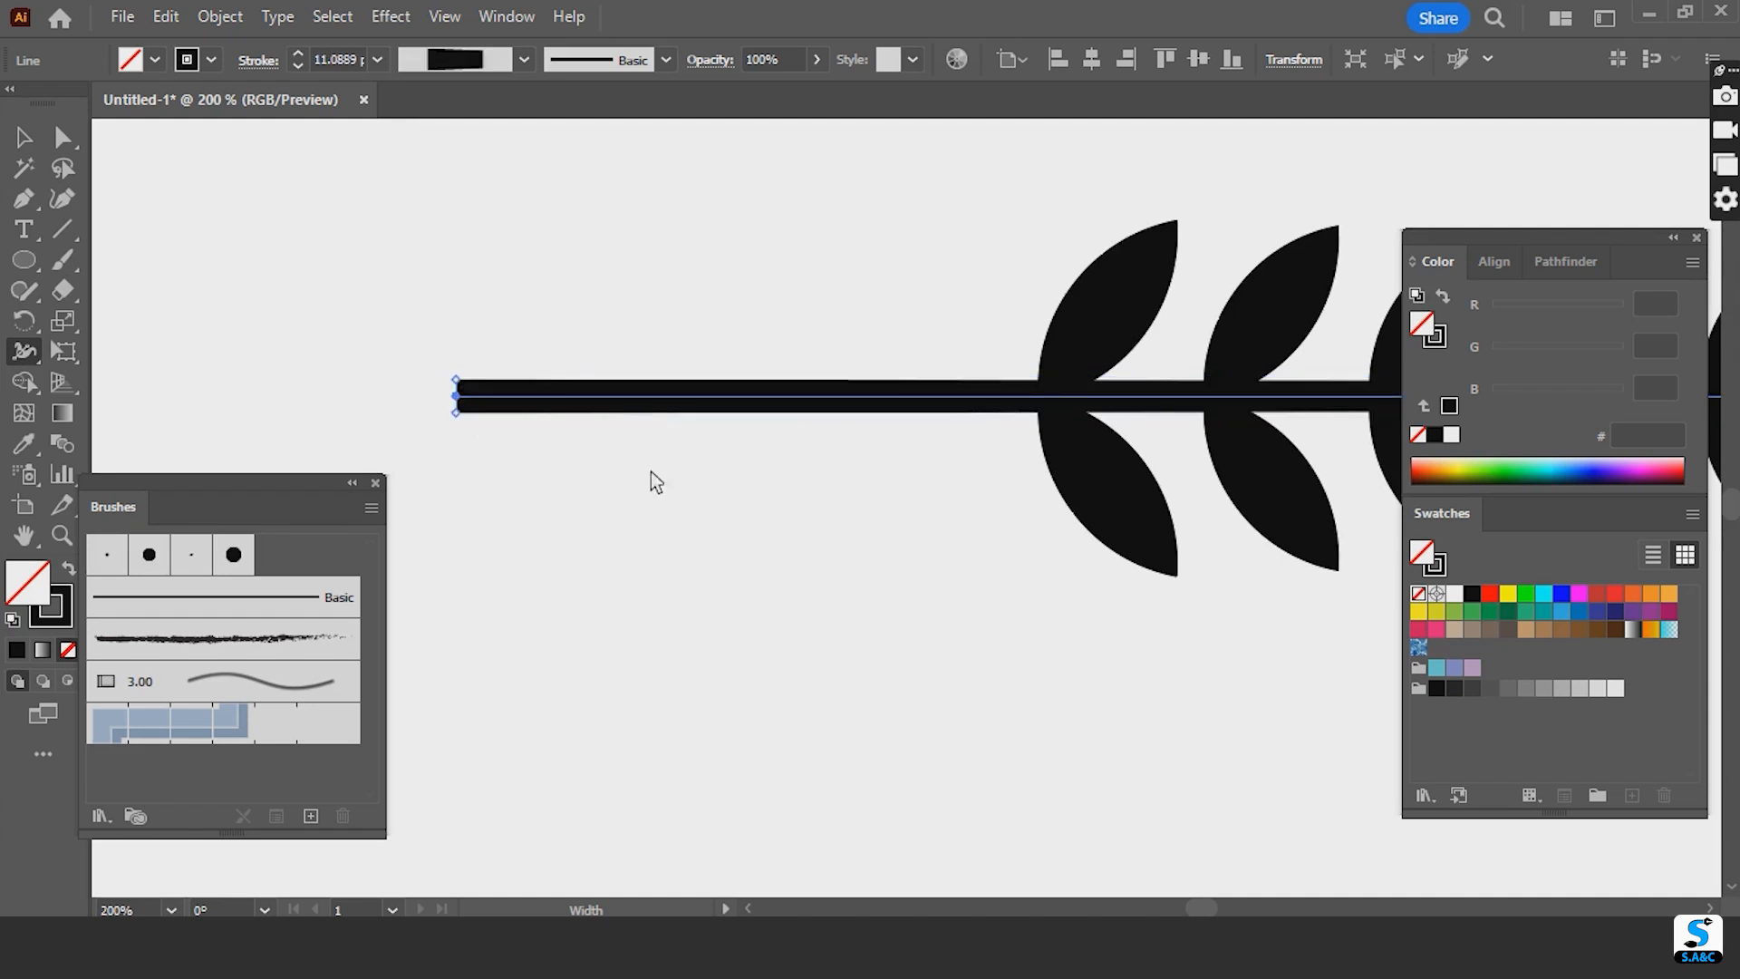
- Narrow the stem's right end at the tip leaf to about 2.9 pt with the Width tool, giving the stem a taper
{"action": "scroll", "coordinate": [743, 548], "scroll_direction": "down", "scroll_amount": 3}
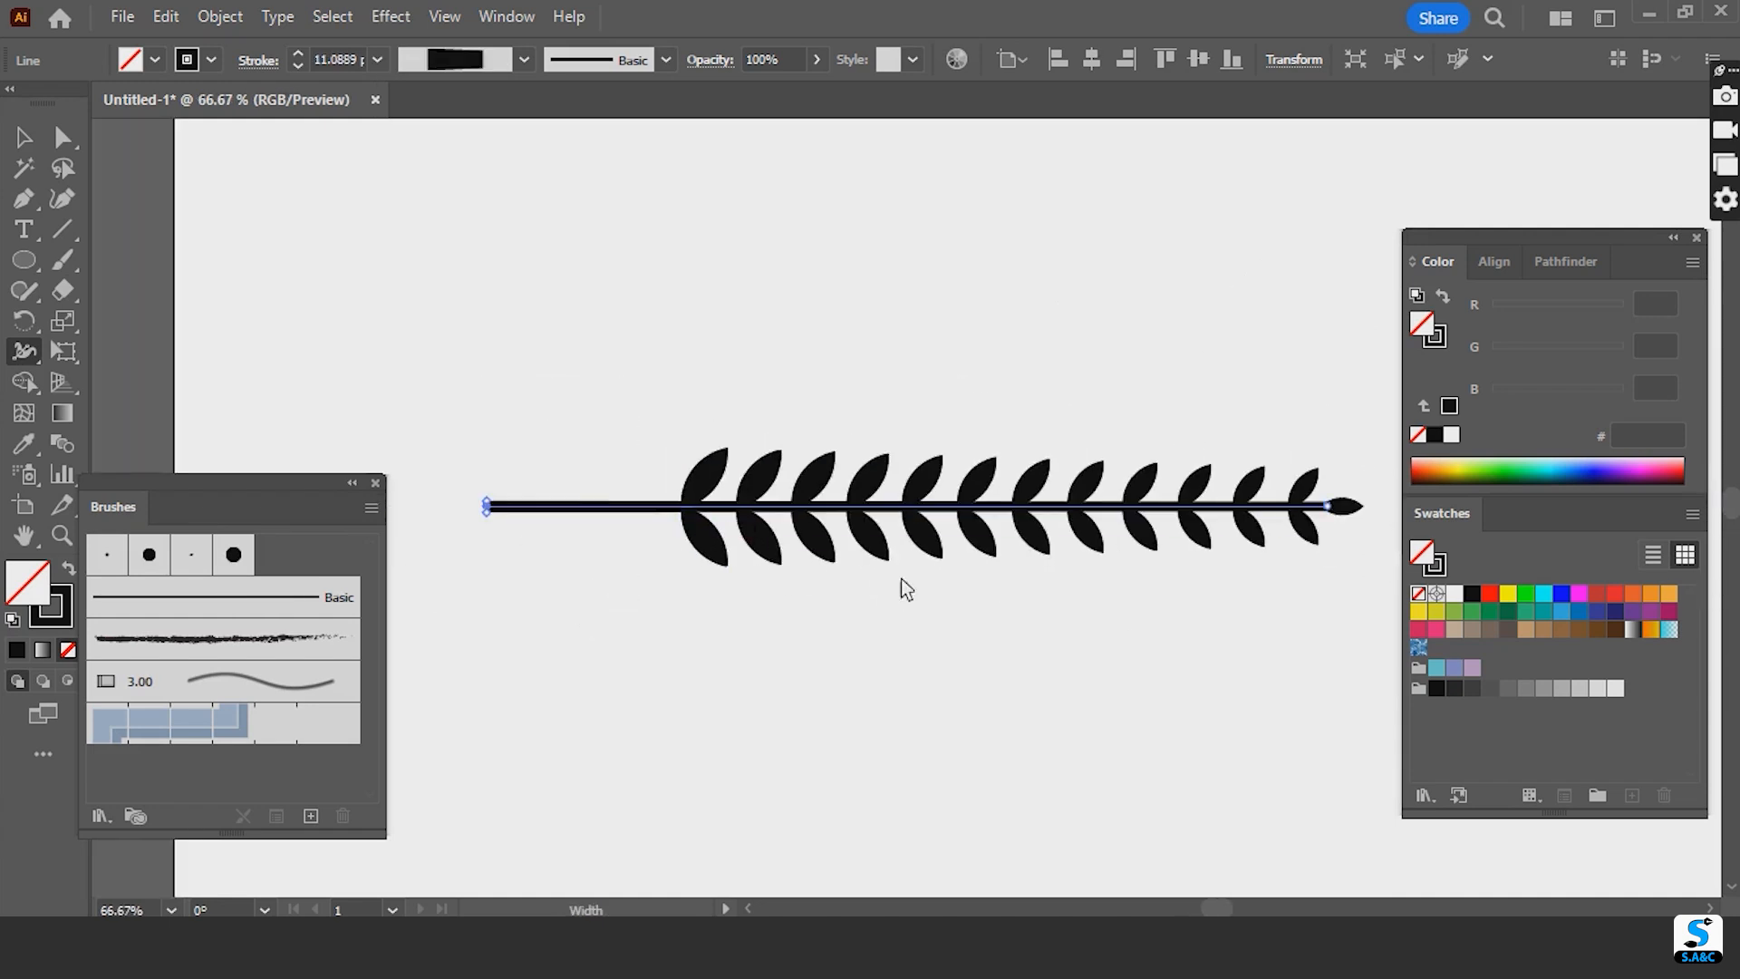
{"action": "left_click_drag", "start_coordinate": [1167, 600], "coordinate": [992, 548]}
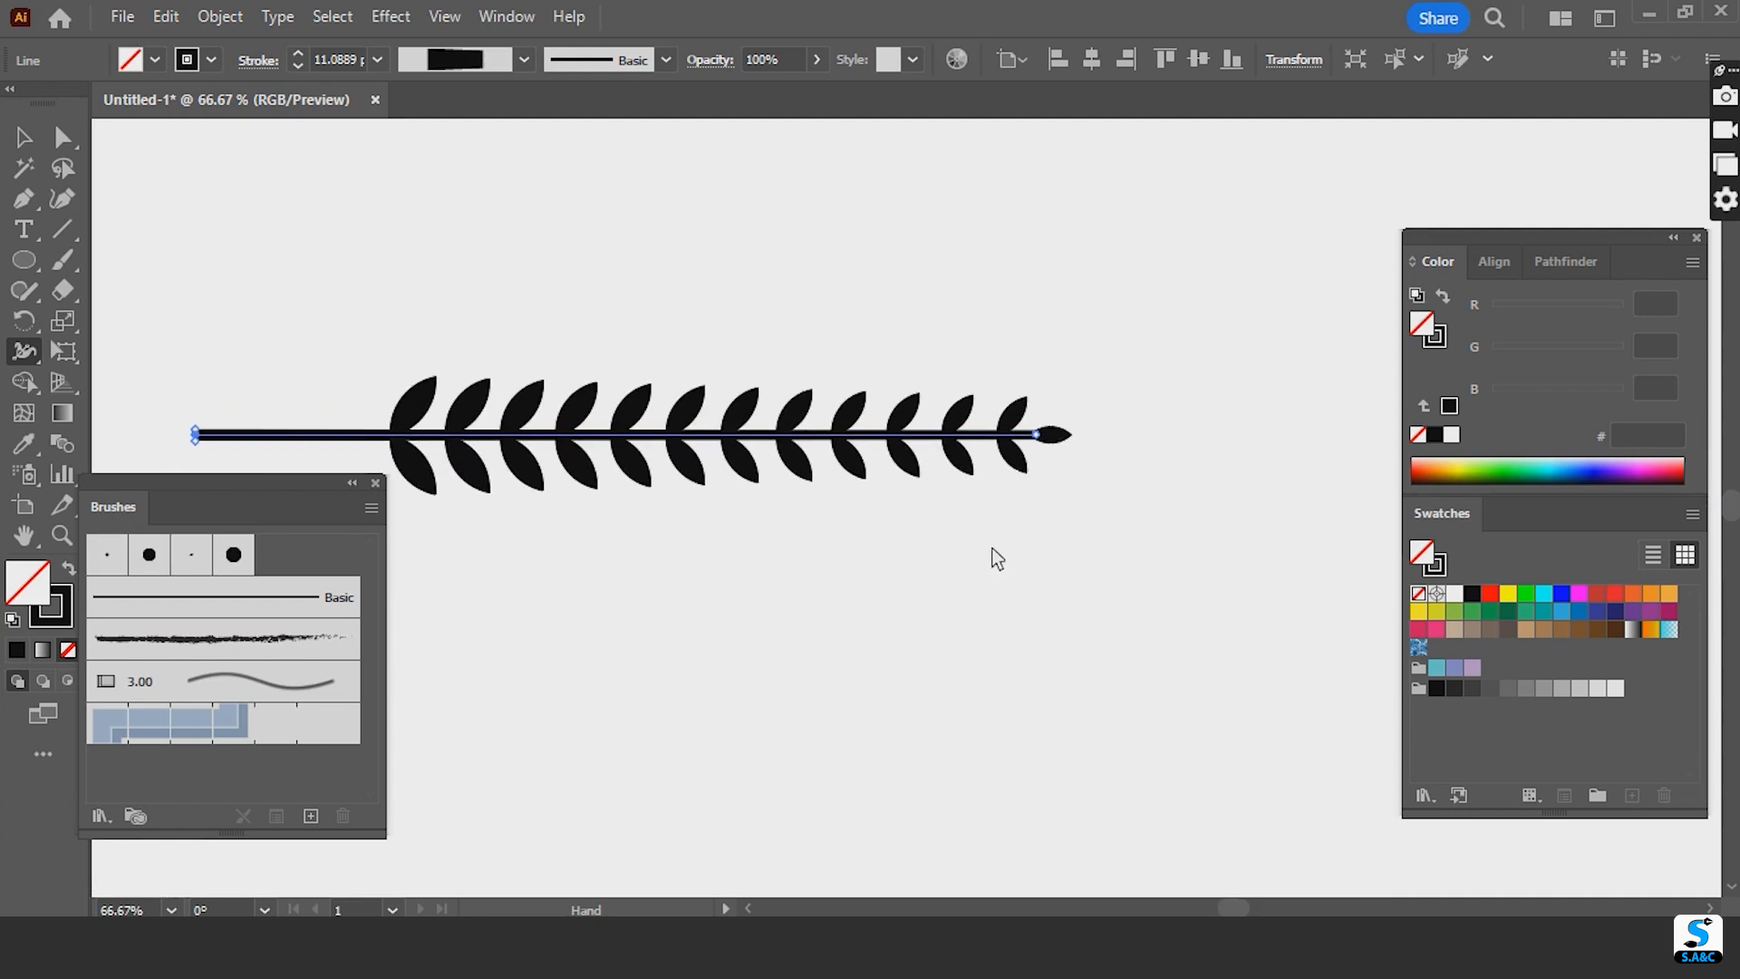
{"action": "scroll", "coordinate": [1156, 534], "scroll_direction": "up", "scroll_amount": 4}
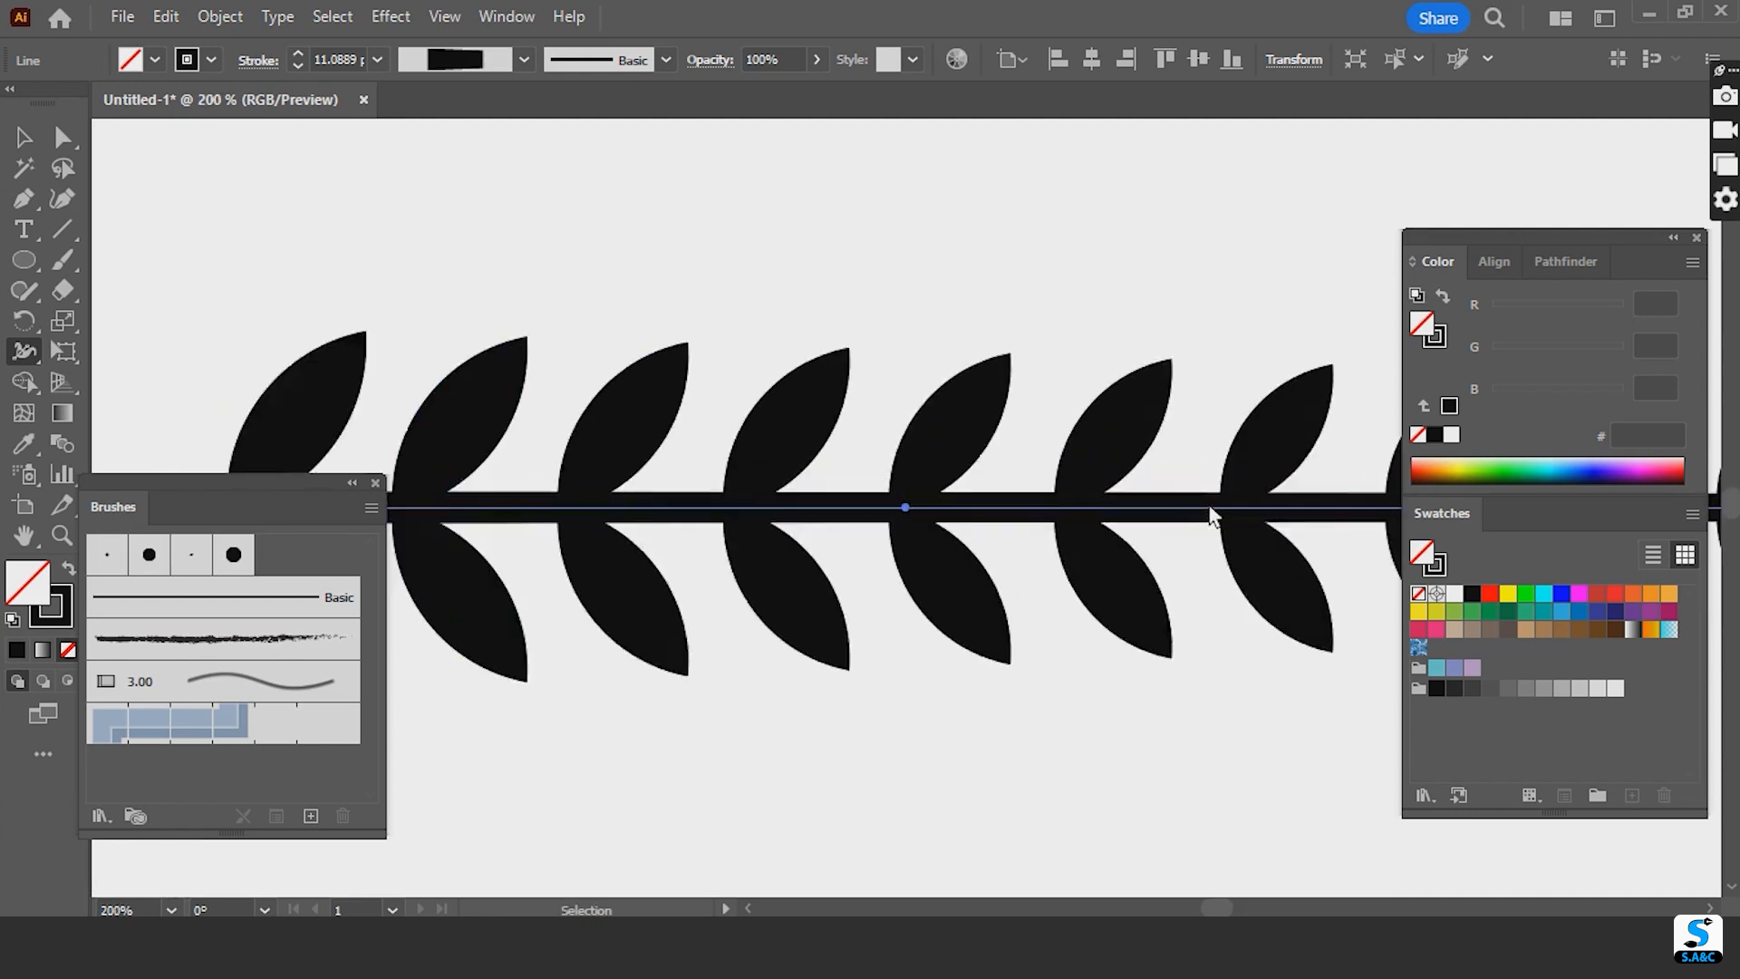
{"action": "left_click_drag", "start_coordinate": [1603, 593], "coordinate": [1453, 596]}
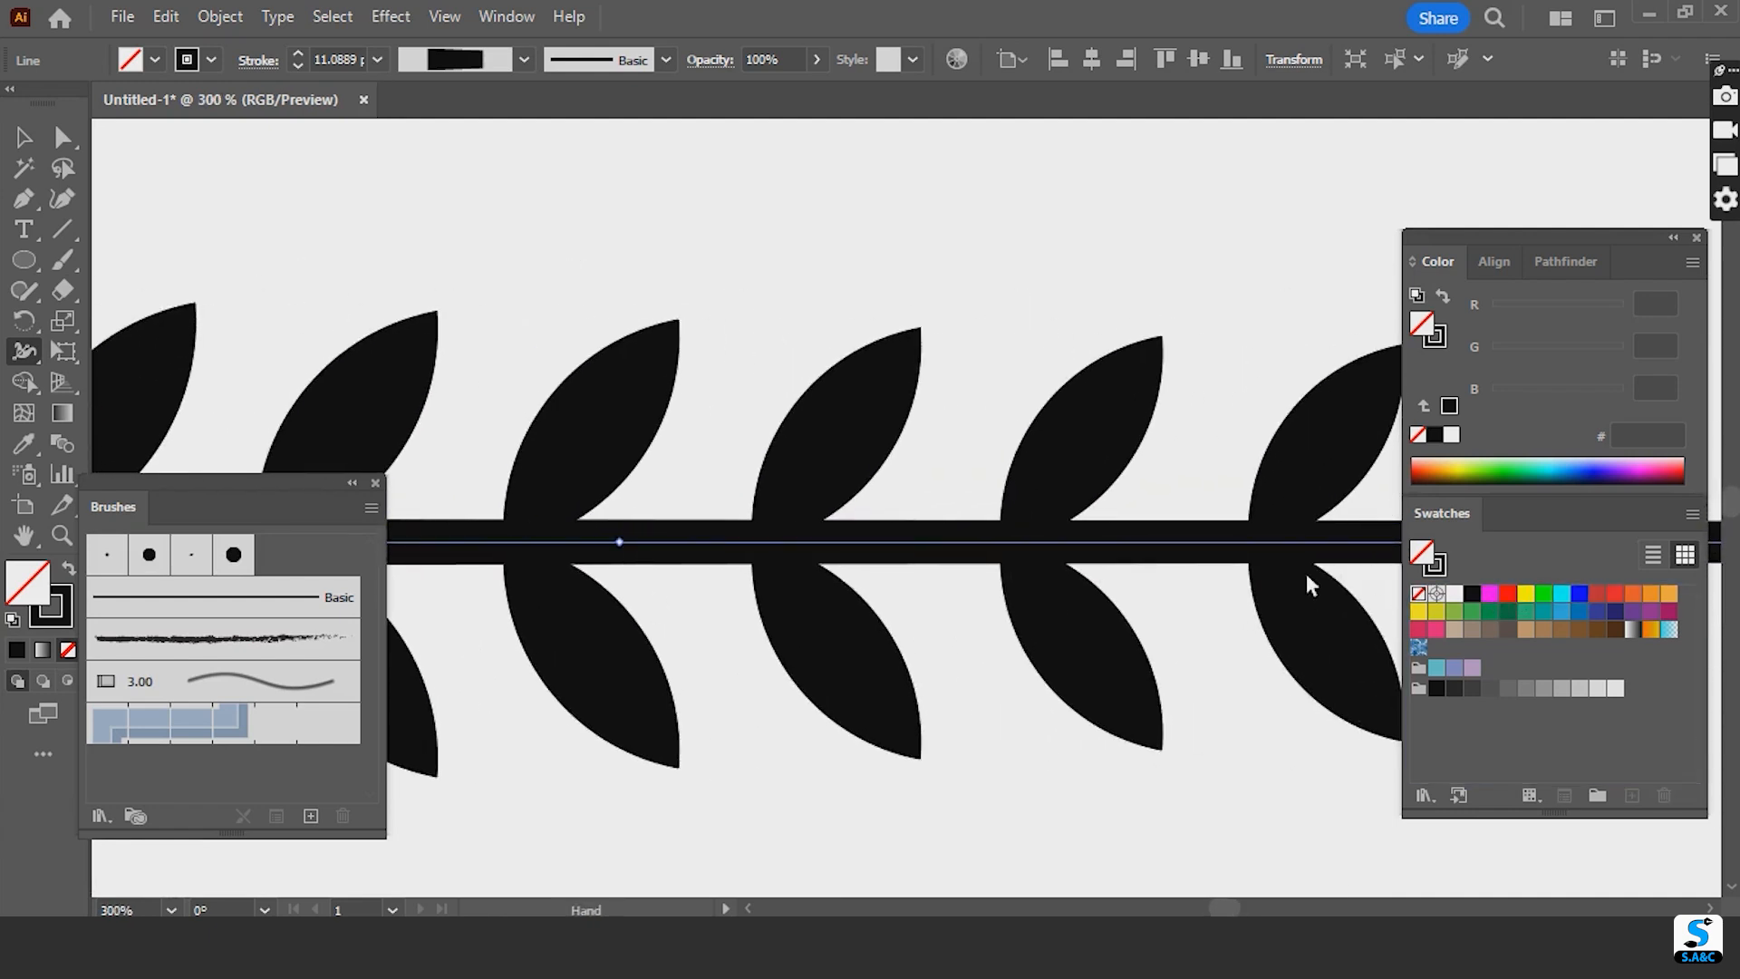
{"action": "scroll", "coordinate": [1307, 573], "scroll_direction": "right", "scroll_amount": 6}
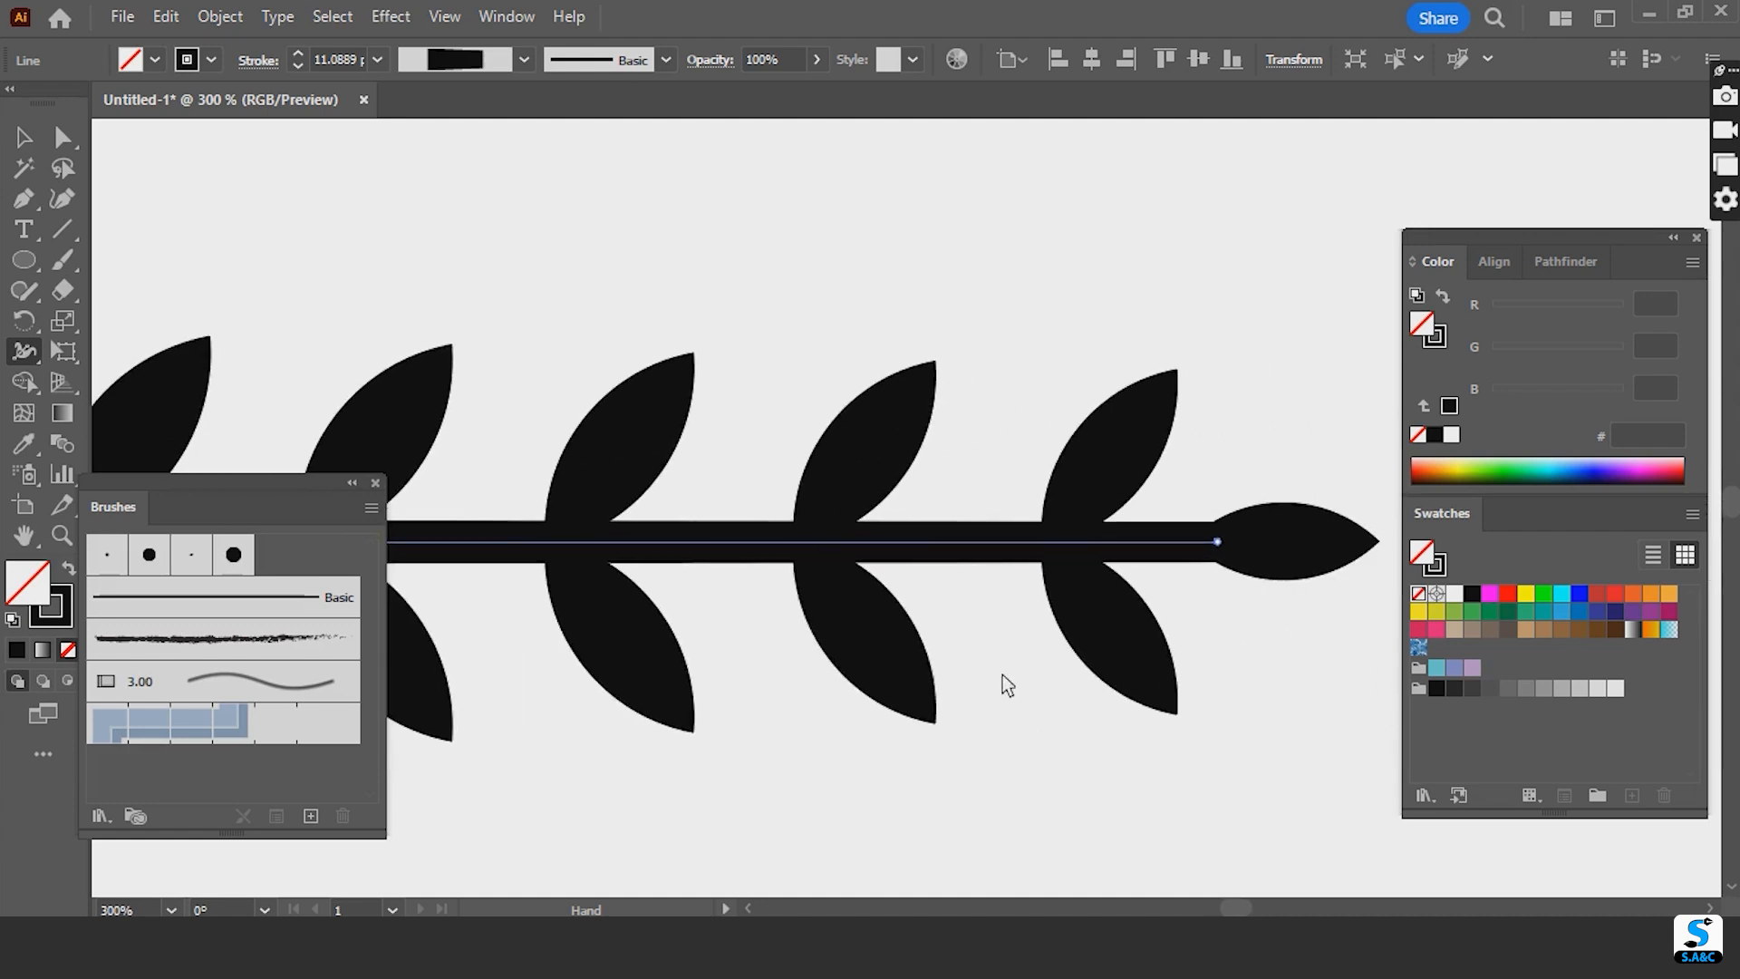
{"action": "mouse_move", "coordinate": [1226, 549]}
{"action": "left_mouse_down"}
{"action": "mouse_move", "coordinate": [1222, 522]}
{"action": "mouse_move", "coordinate": [1224, 542]}
{"action": "left_mouse_up"}
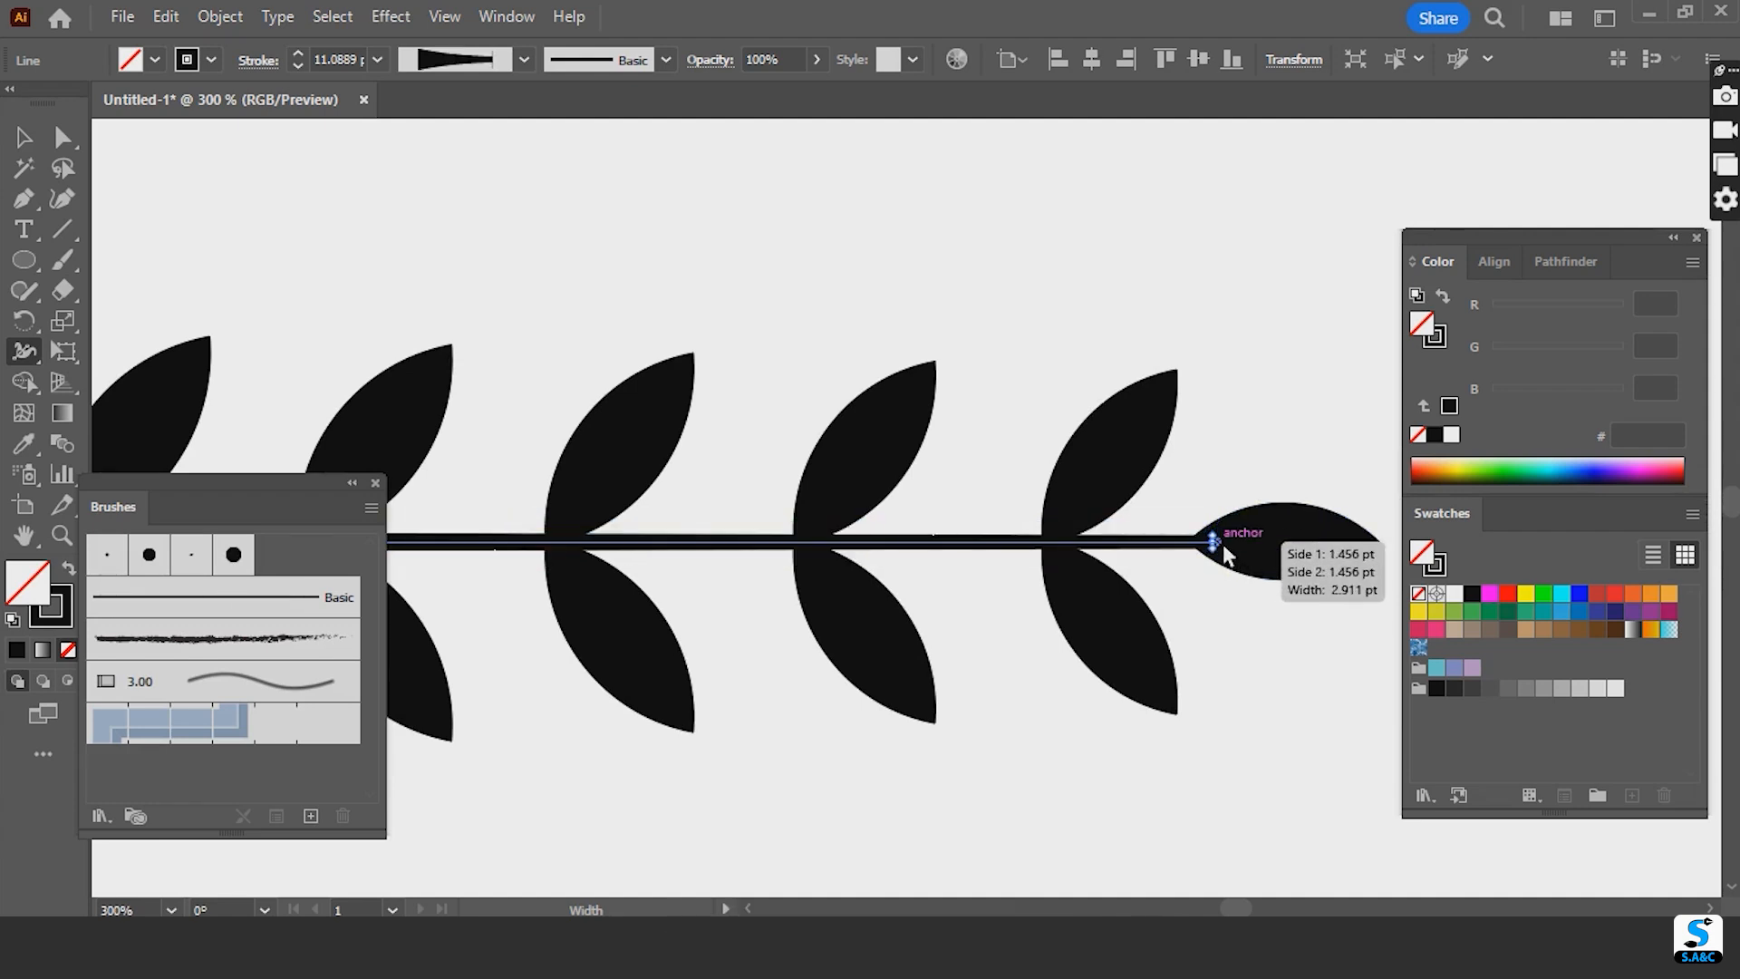
{"action": "left_click_drag", "start_coordinate": [1224, 541], "coordinate": [1226, 607]}
{"action": "left_click", "coordinate": [1222, 552]}
{"action": "left_click_drag", "start_coordinate": [765, 750], "coordinate": [1087, 688]}
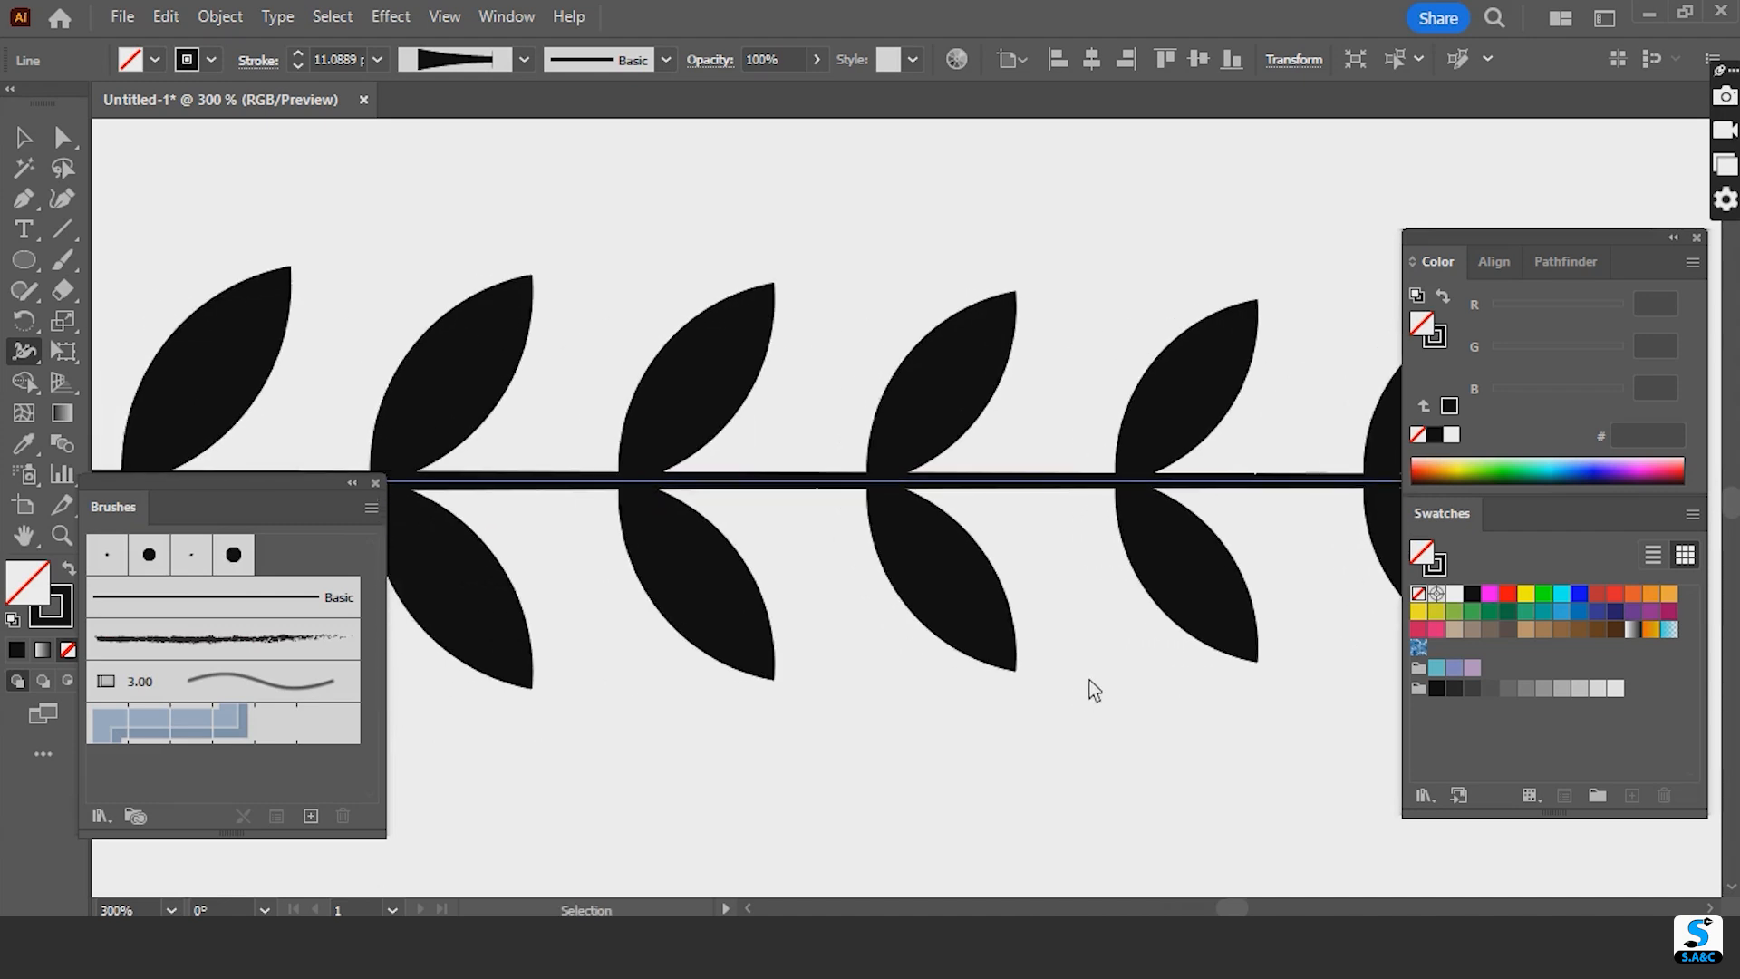
{"action": "key", "text": "ctrl+0"}
{"action": "left_click", "coordinate": [30, 134]}
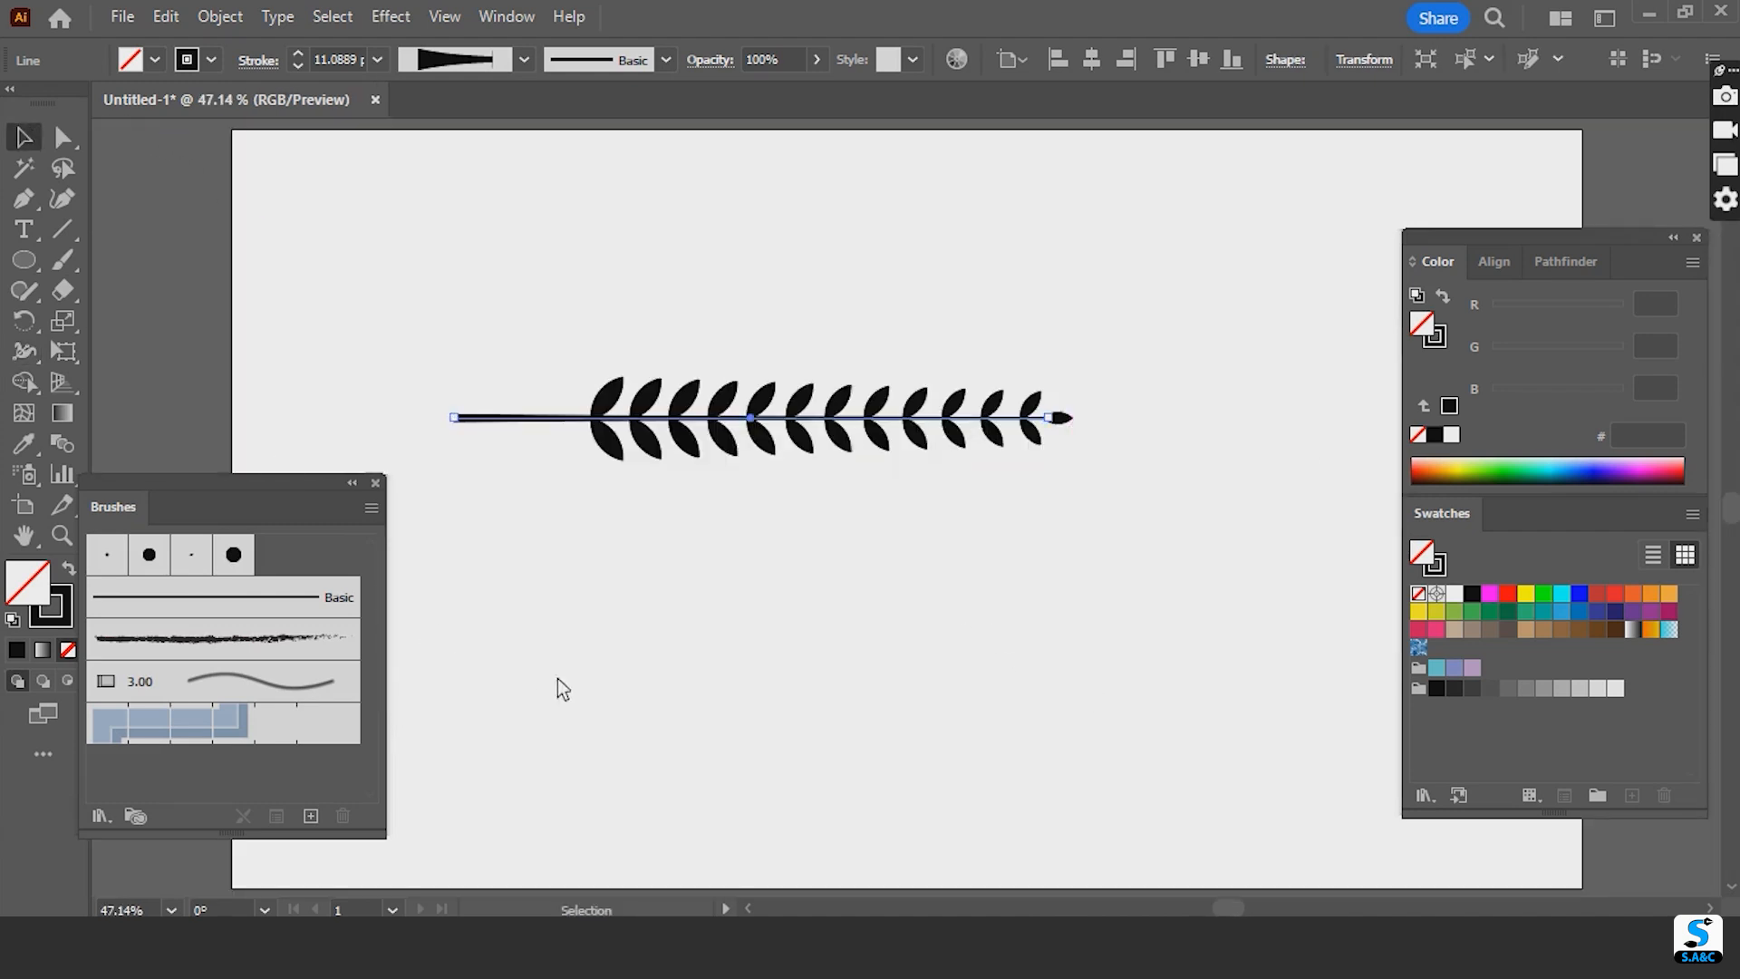
- Group the stem, the tip leaf and the blended leaf pairs into a single branch object
{"action": "left_click", "coordinate": [625, 679]}
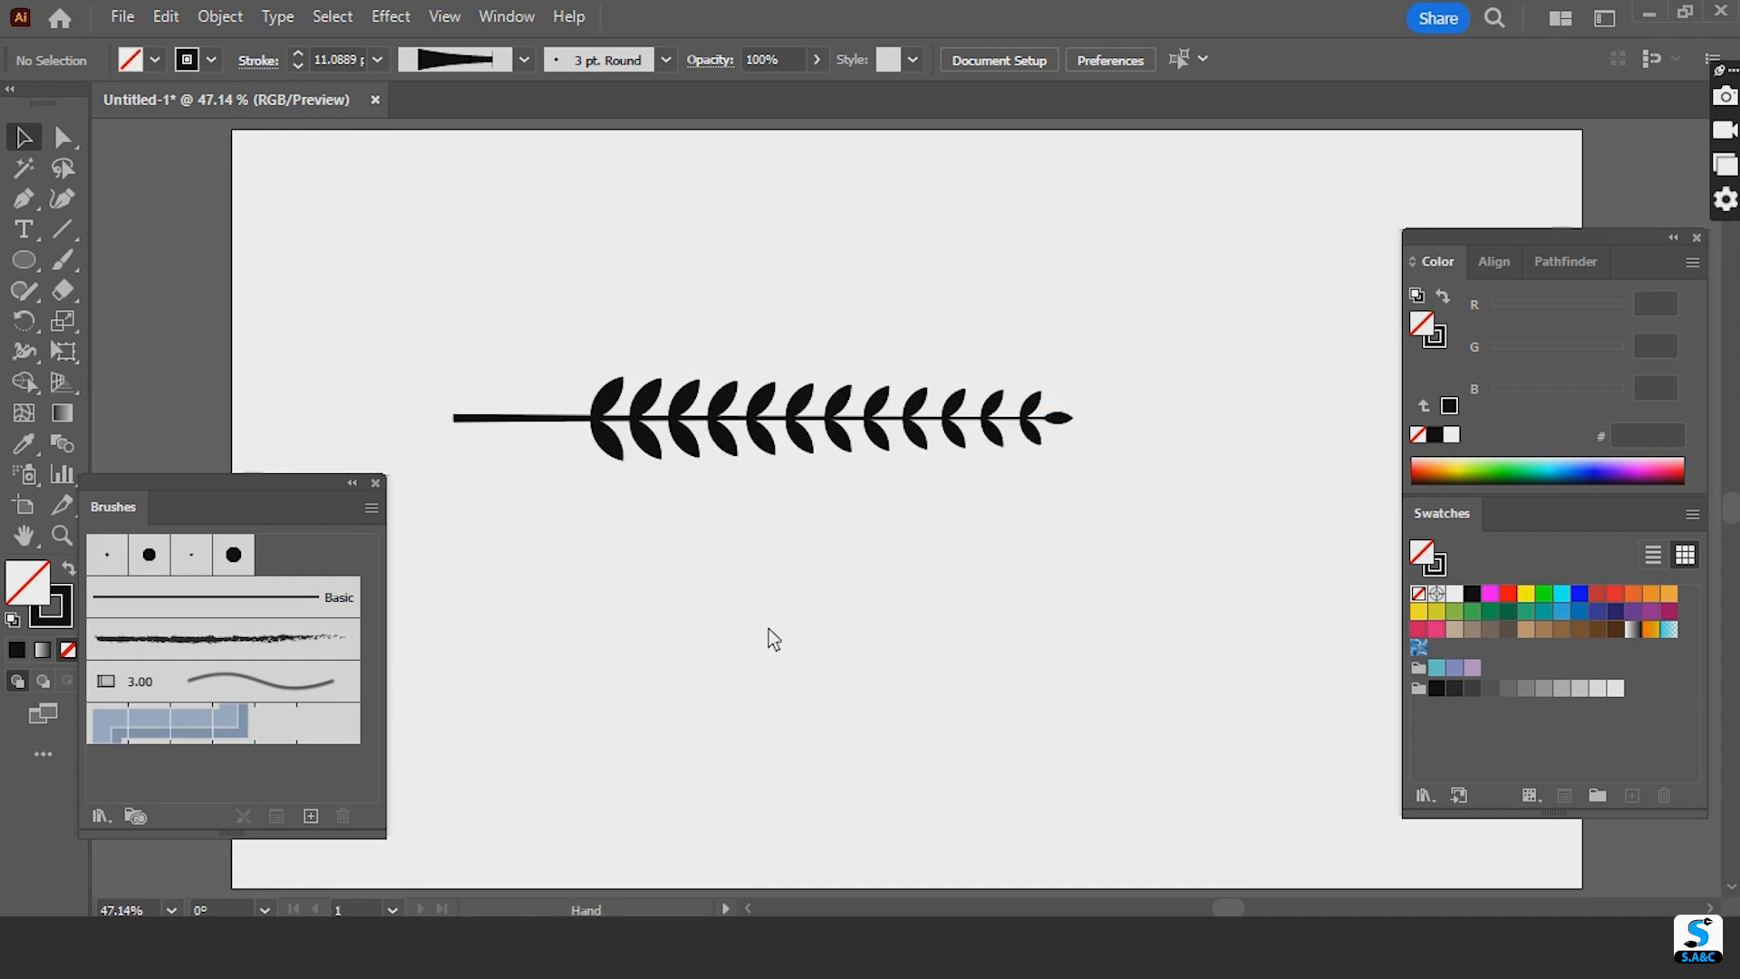
{"action": "left_click_drag", "start_coordinate": [765, 628], "coordinate": [828, 615]}
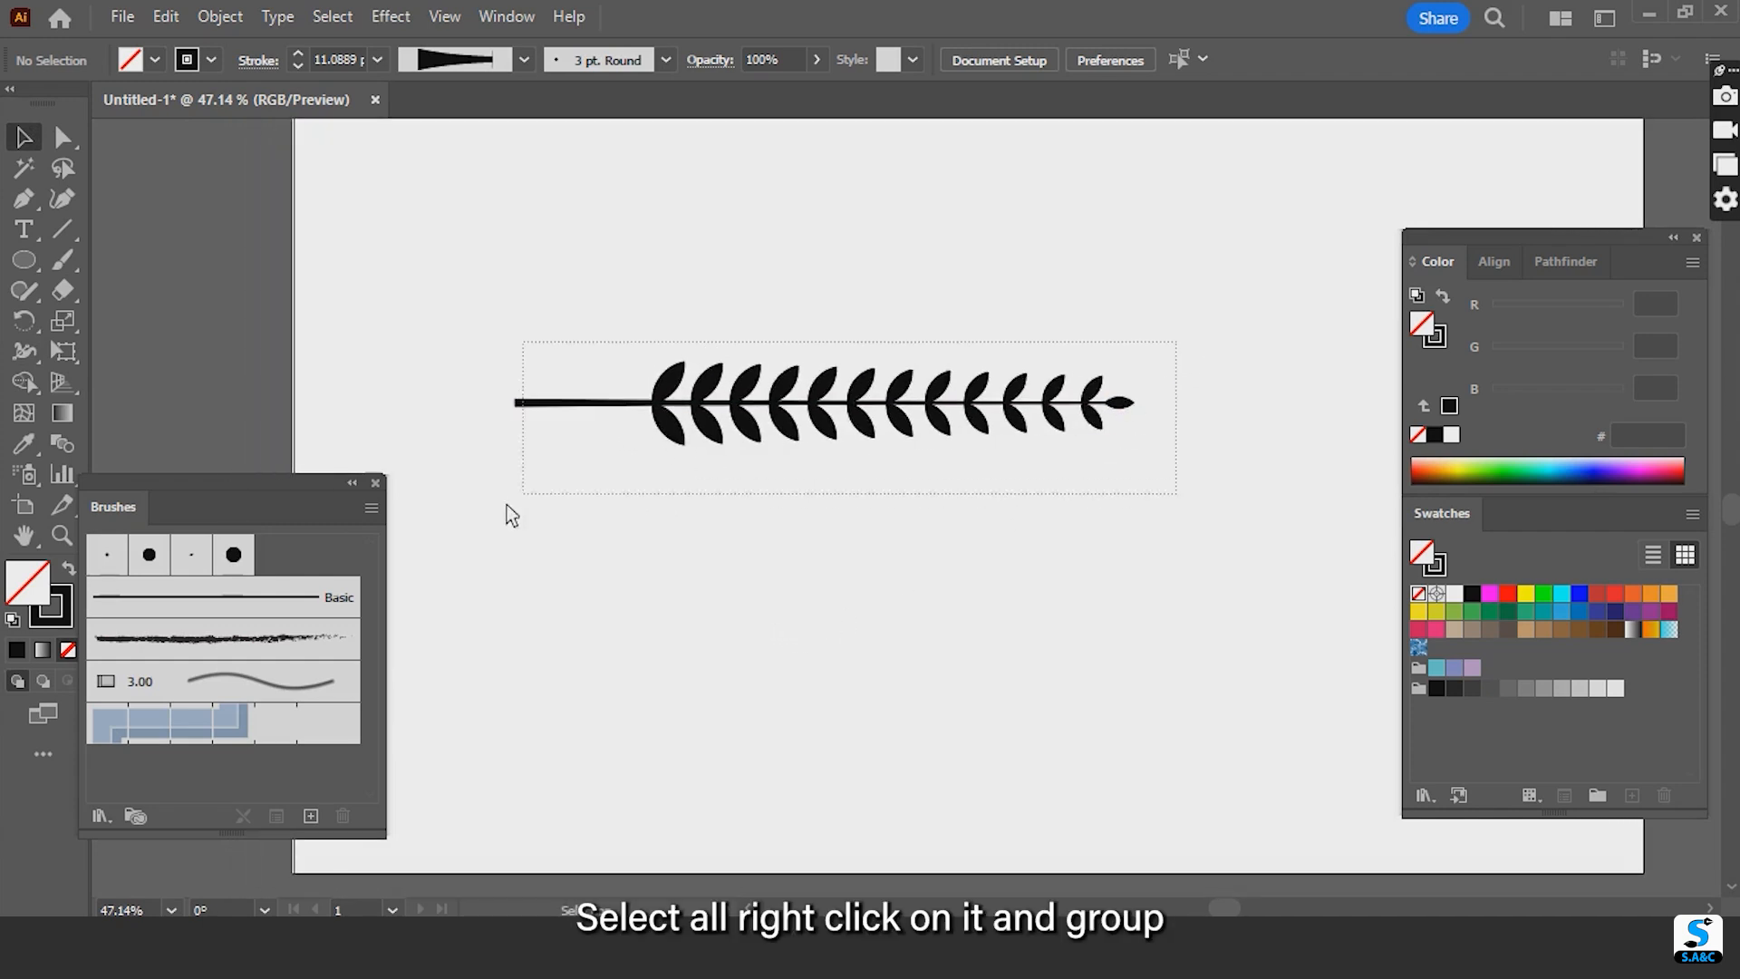
{"action": "left_click_drag", "start_coordinate": [489, 510], "coordinate": [490, 509]}
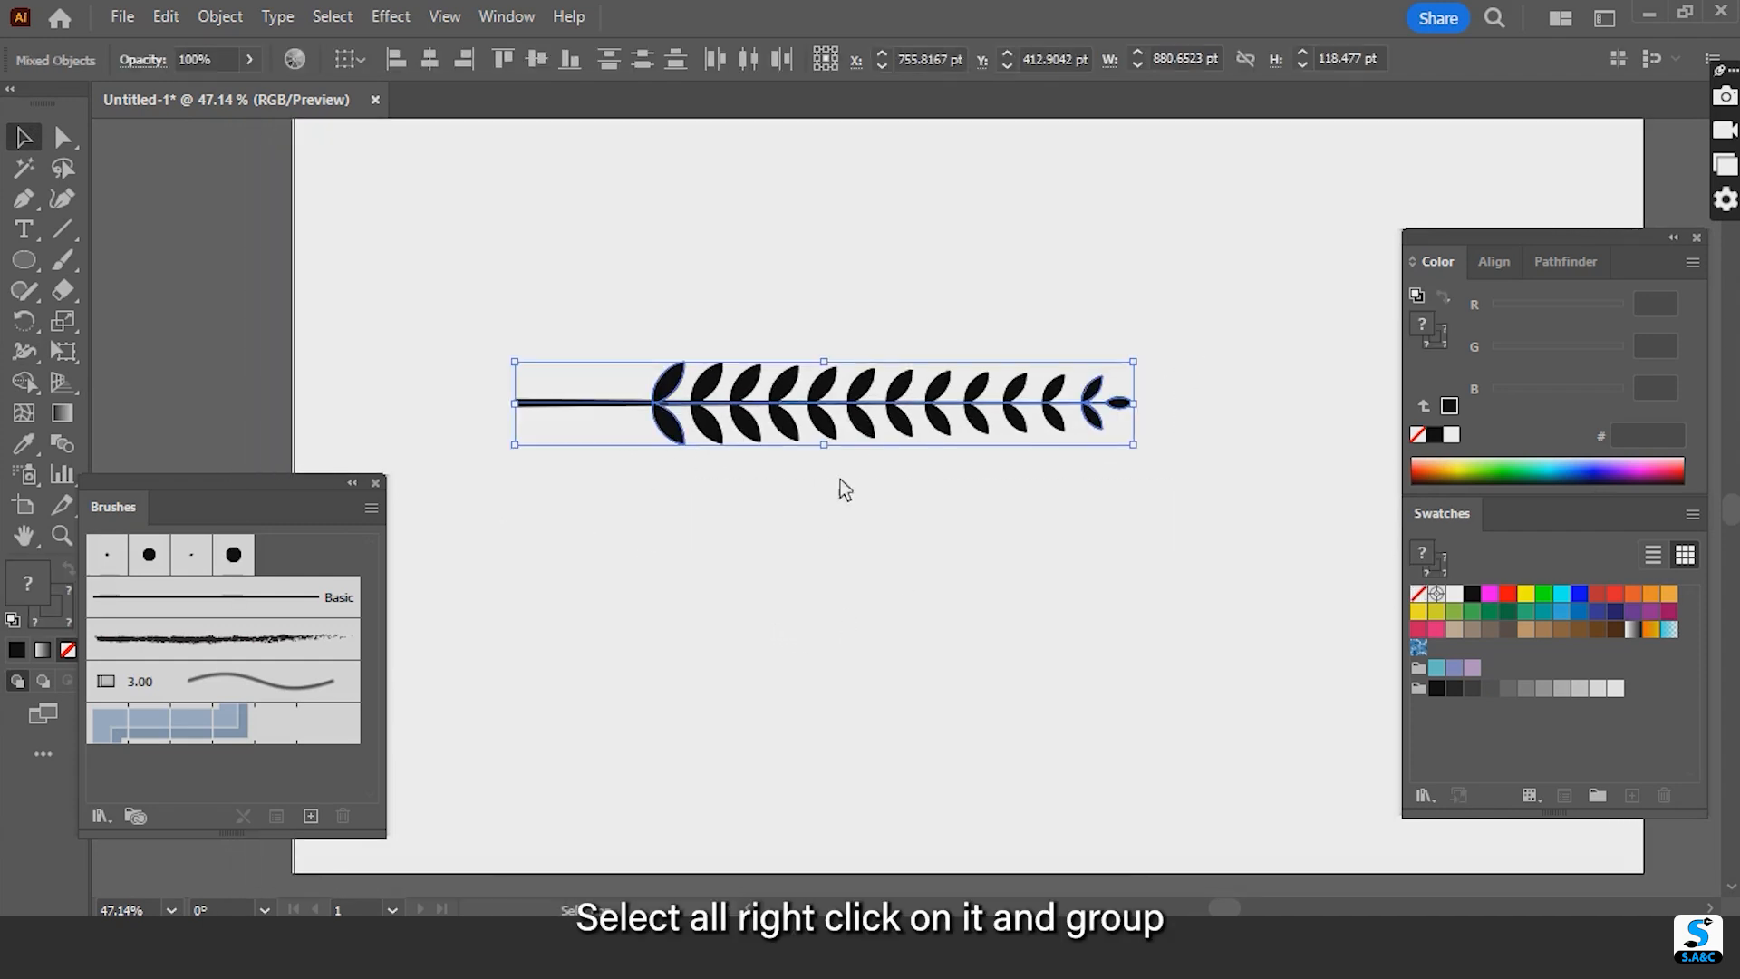
{"action": "right_click", "coordinate": [755, 436]}
{"action": "left_click", "coordinate": [828, 689]}
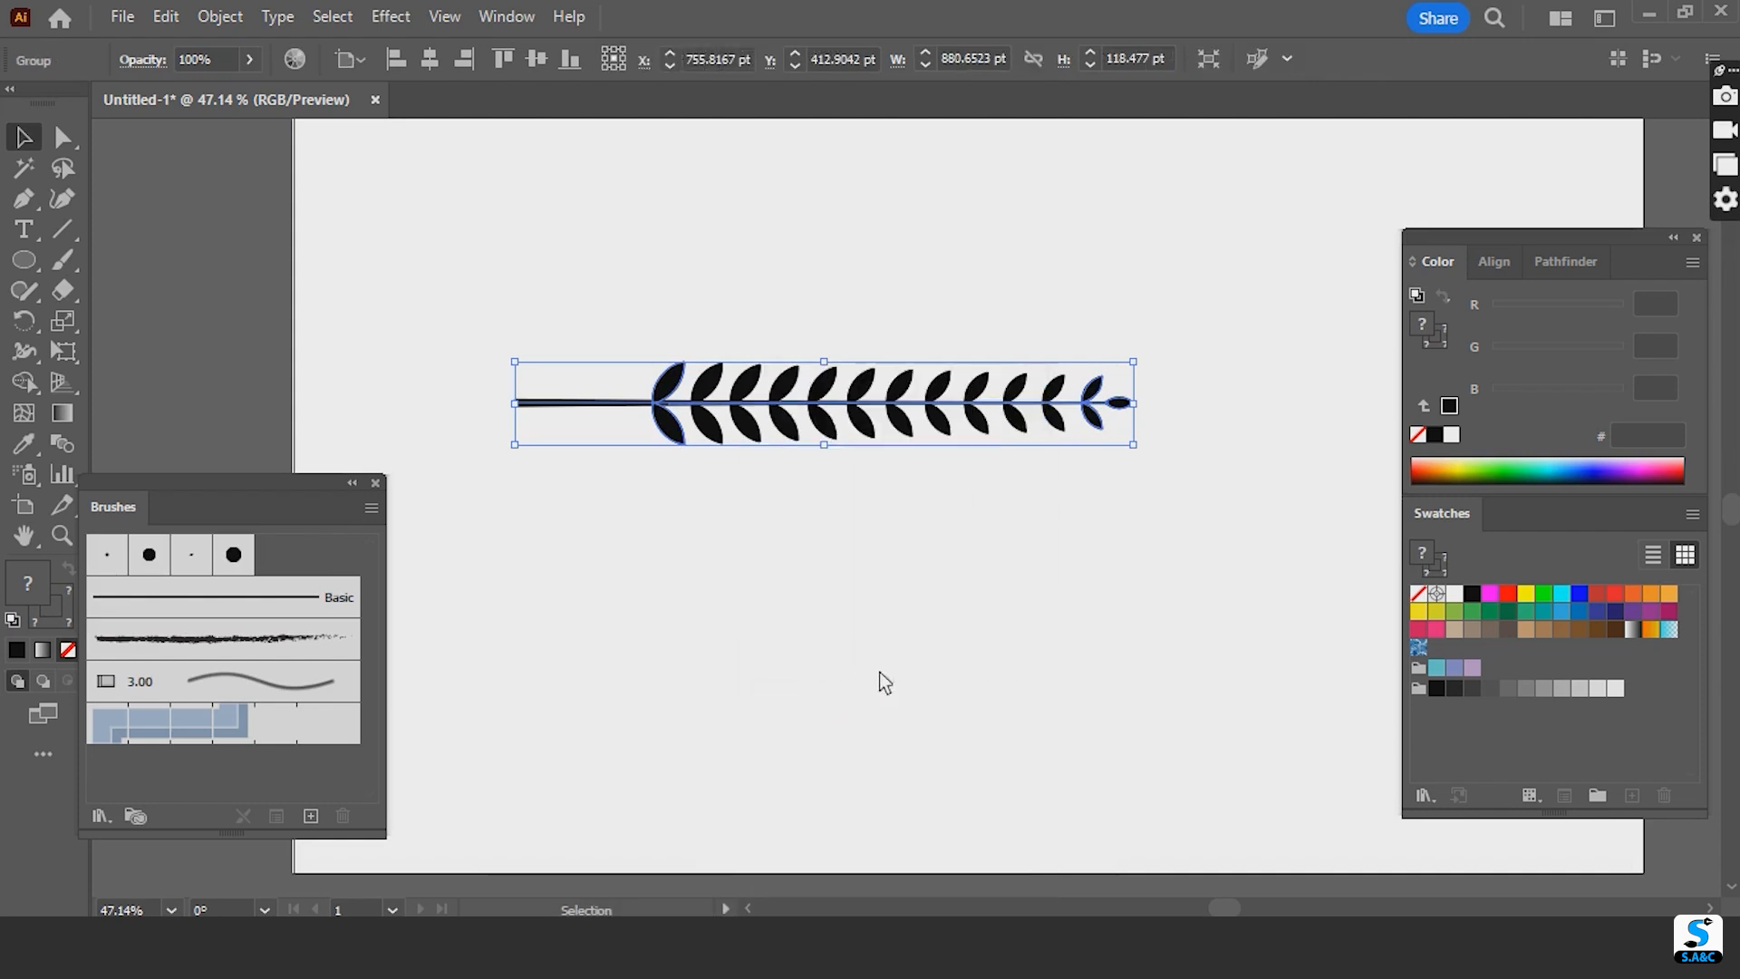
- Create a new Art Brush from the grouped branch, keeping the default brush options
{"action": "left_click", "coordinate": [971, 646]}
{"action": "left_click", "coordinate": [765, 436]}
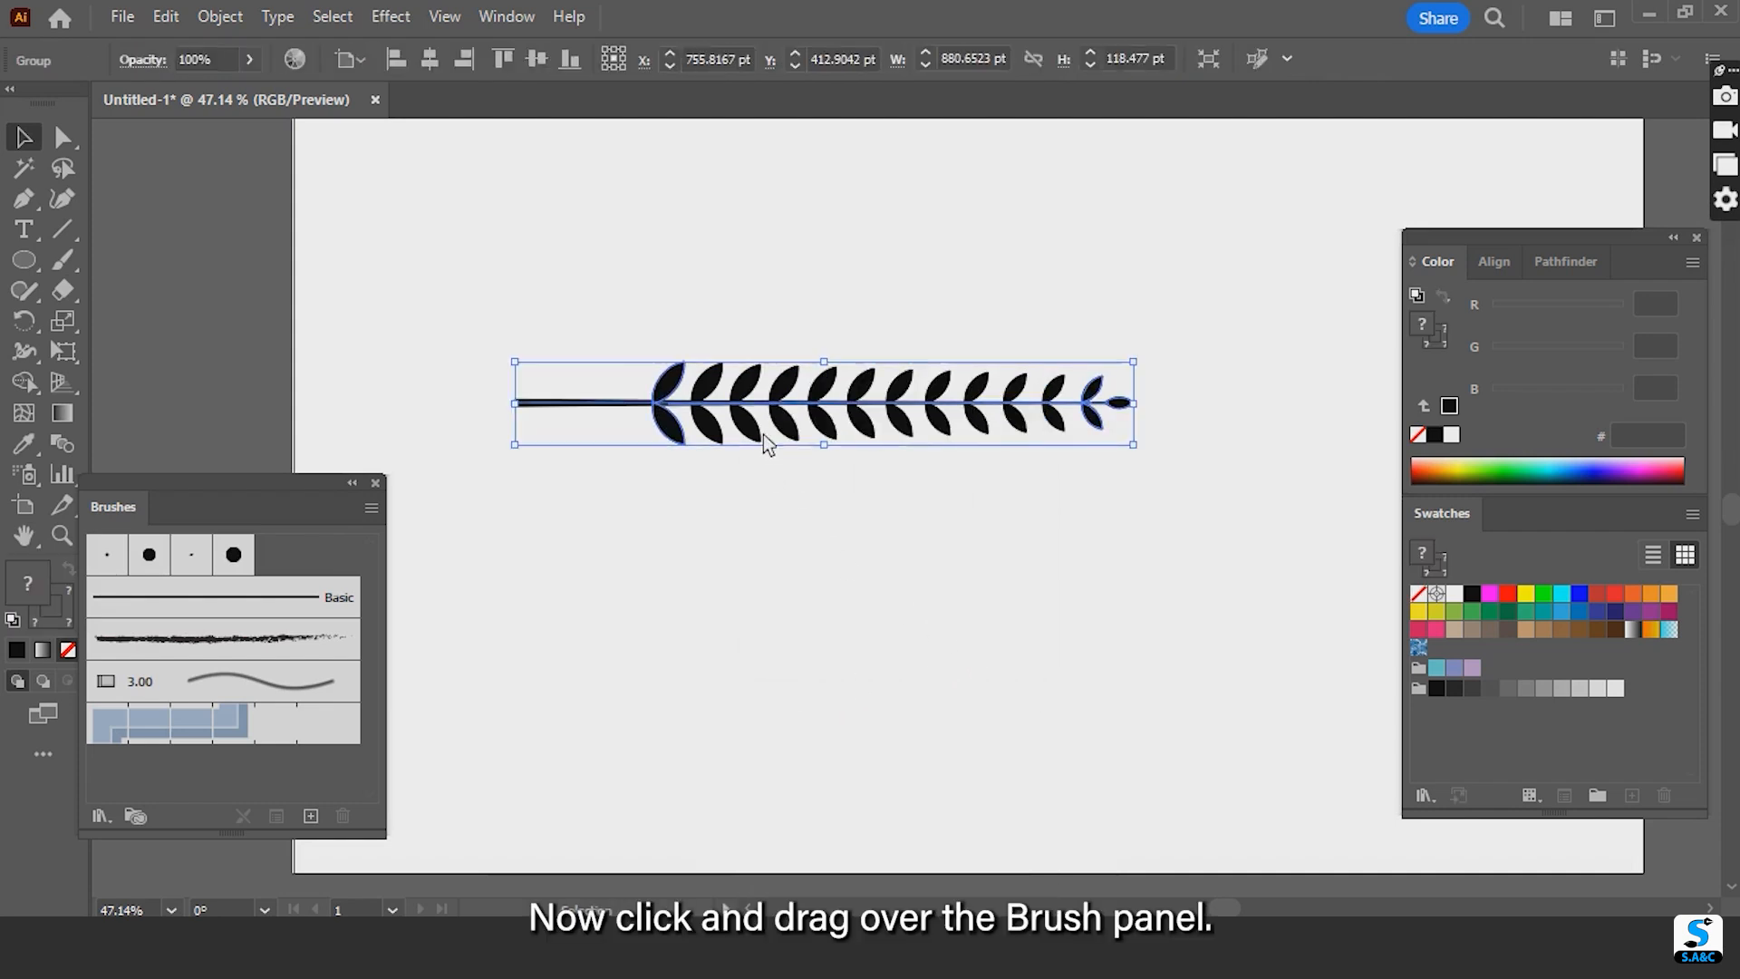
{"action": "mouse_move", "coordinate": [763, 433]}
{"action": "left_mouse_down"}
{"action": "mouse_move", "coordinate": [683, 515]}
{"action": "mouse_move", "coordinate": [272, 691]}
{"action": "left_mouse_up"}
{"action": "left_click", "coordinate": [785, 536]}
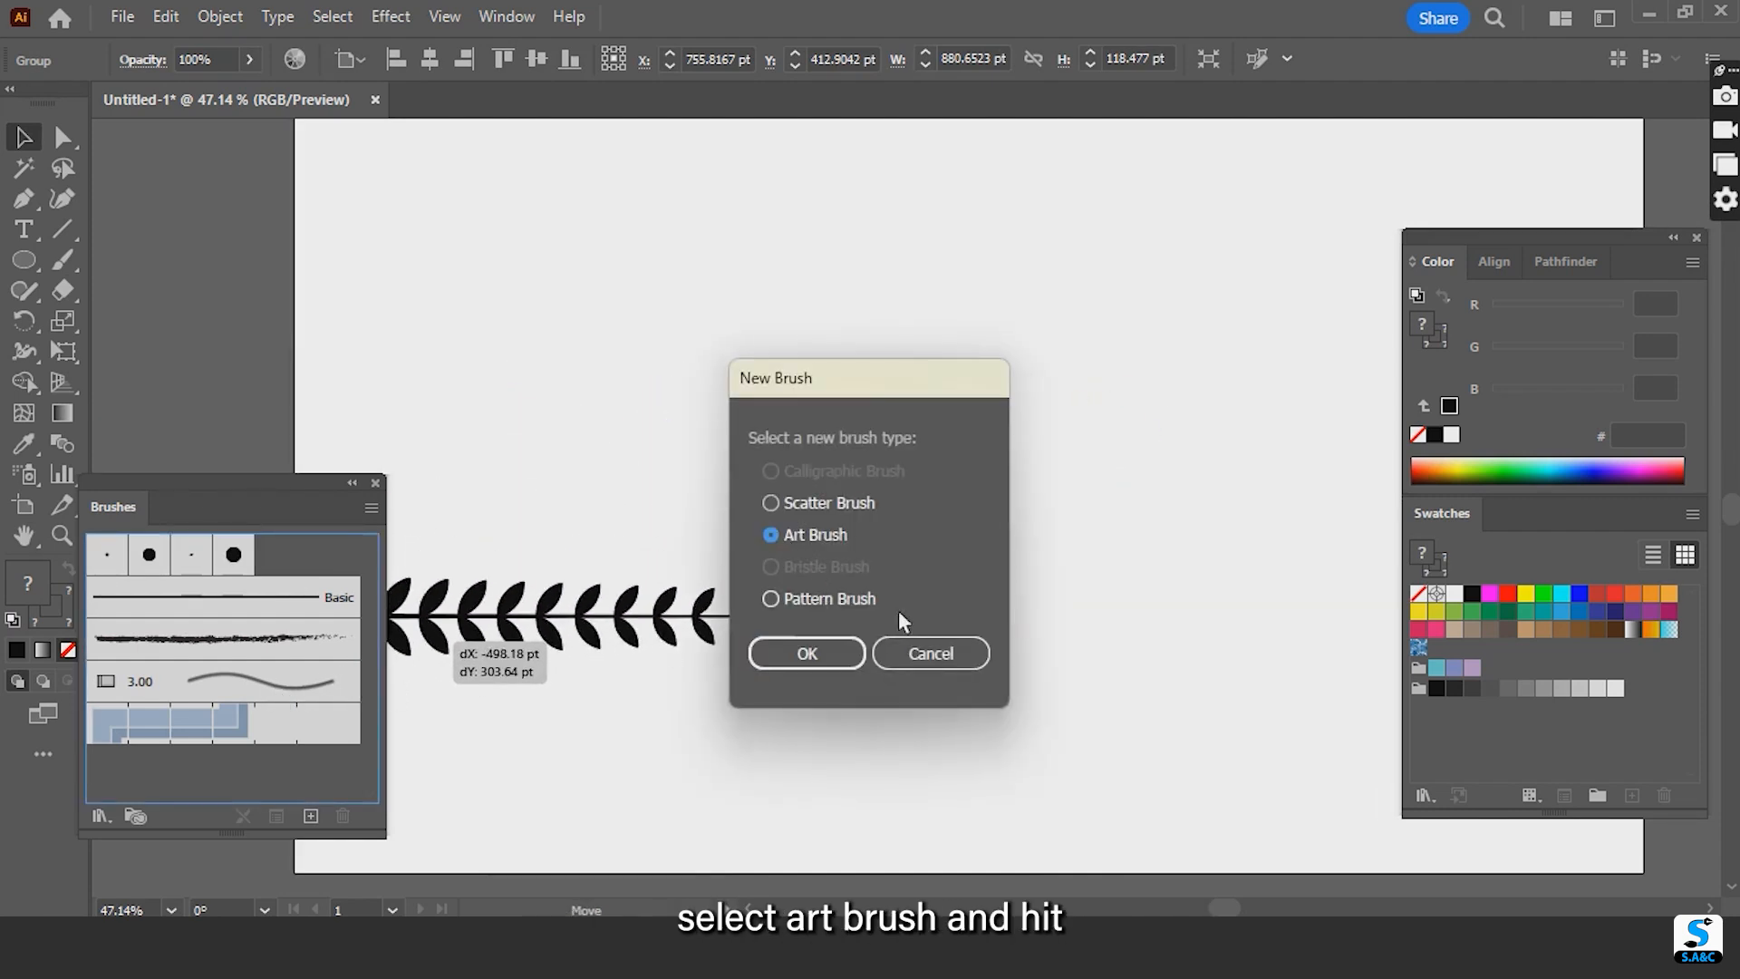
{"action": "left_click", "coordinate": [811, 652]}
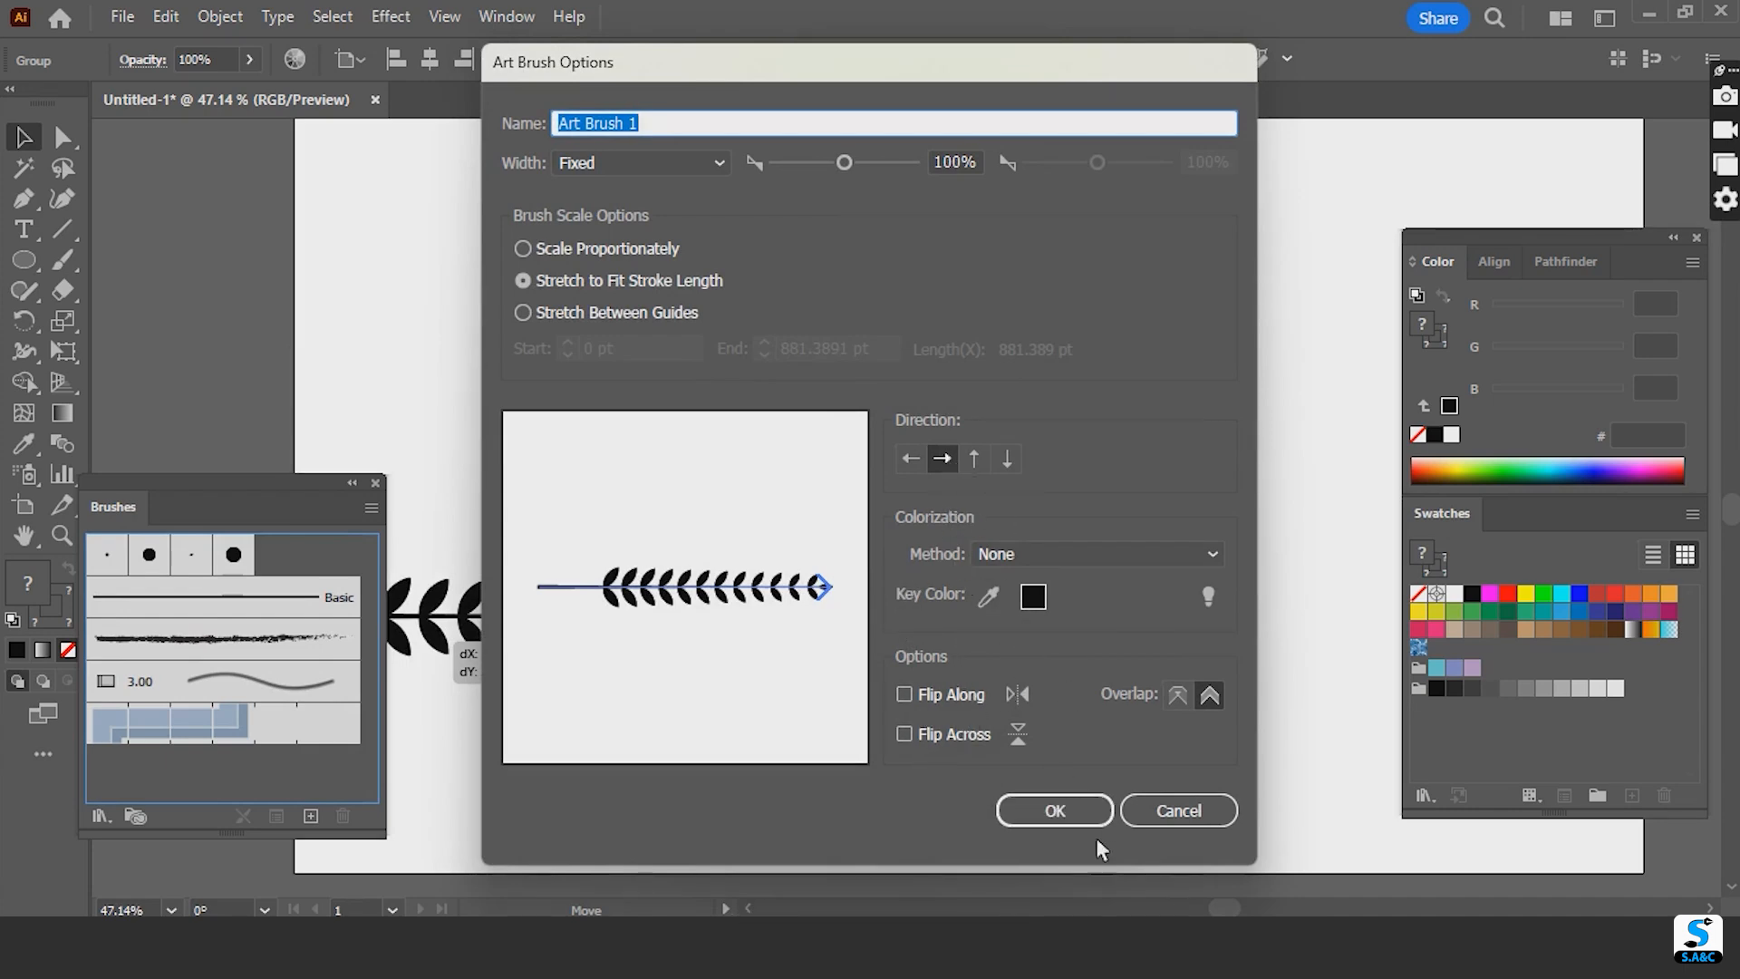
{"action": "left_click", "coordinate": [1071, 811]}
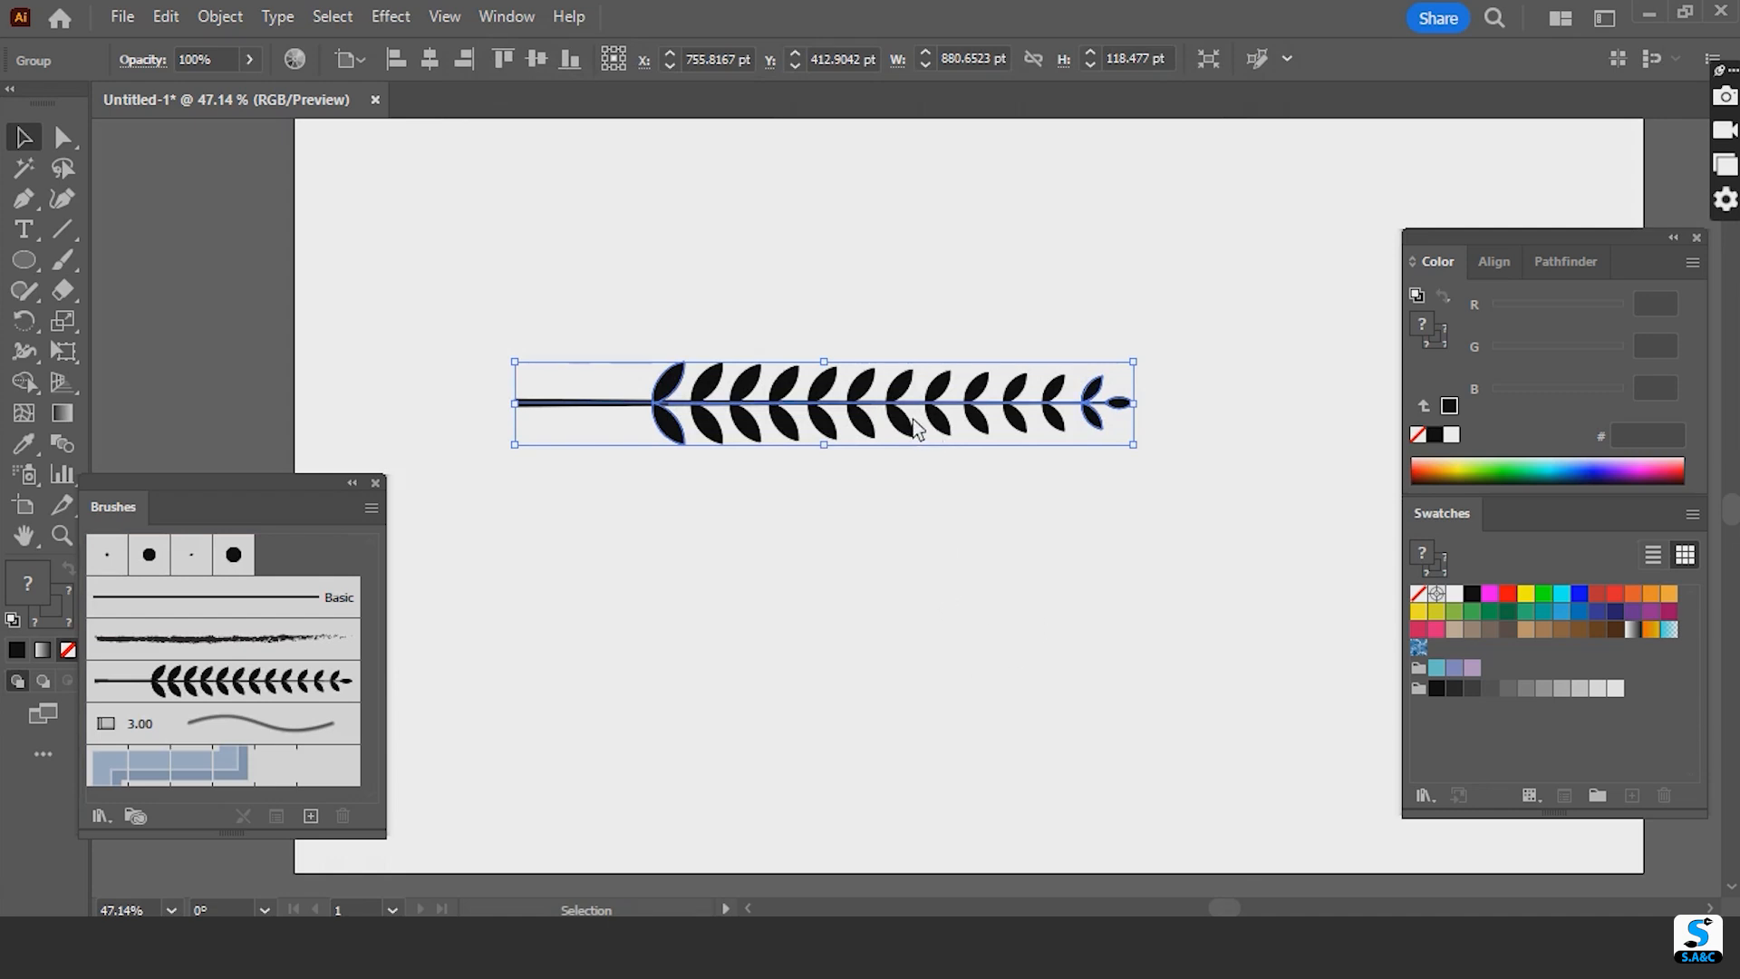
- Move the branch up near the artboard's top edge and draw an unfilled circle about 487 pt across below it
{"action": "left_click_drag", "start_coordinate": [916, 406], "coordinate": [927, 209]}
{"action": "scroll", "coordinate": [1111, 552], "scroll_direction": "down", "scroll_amount": 2}
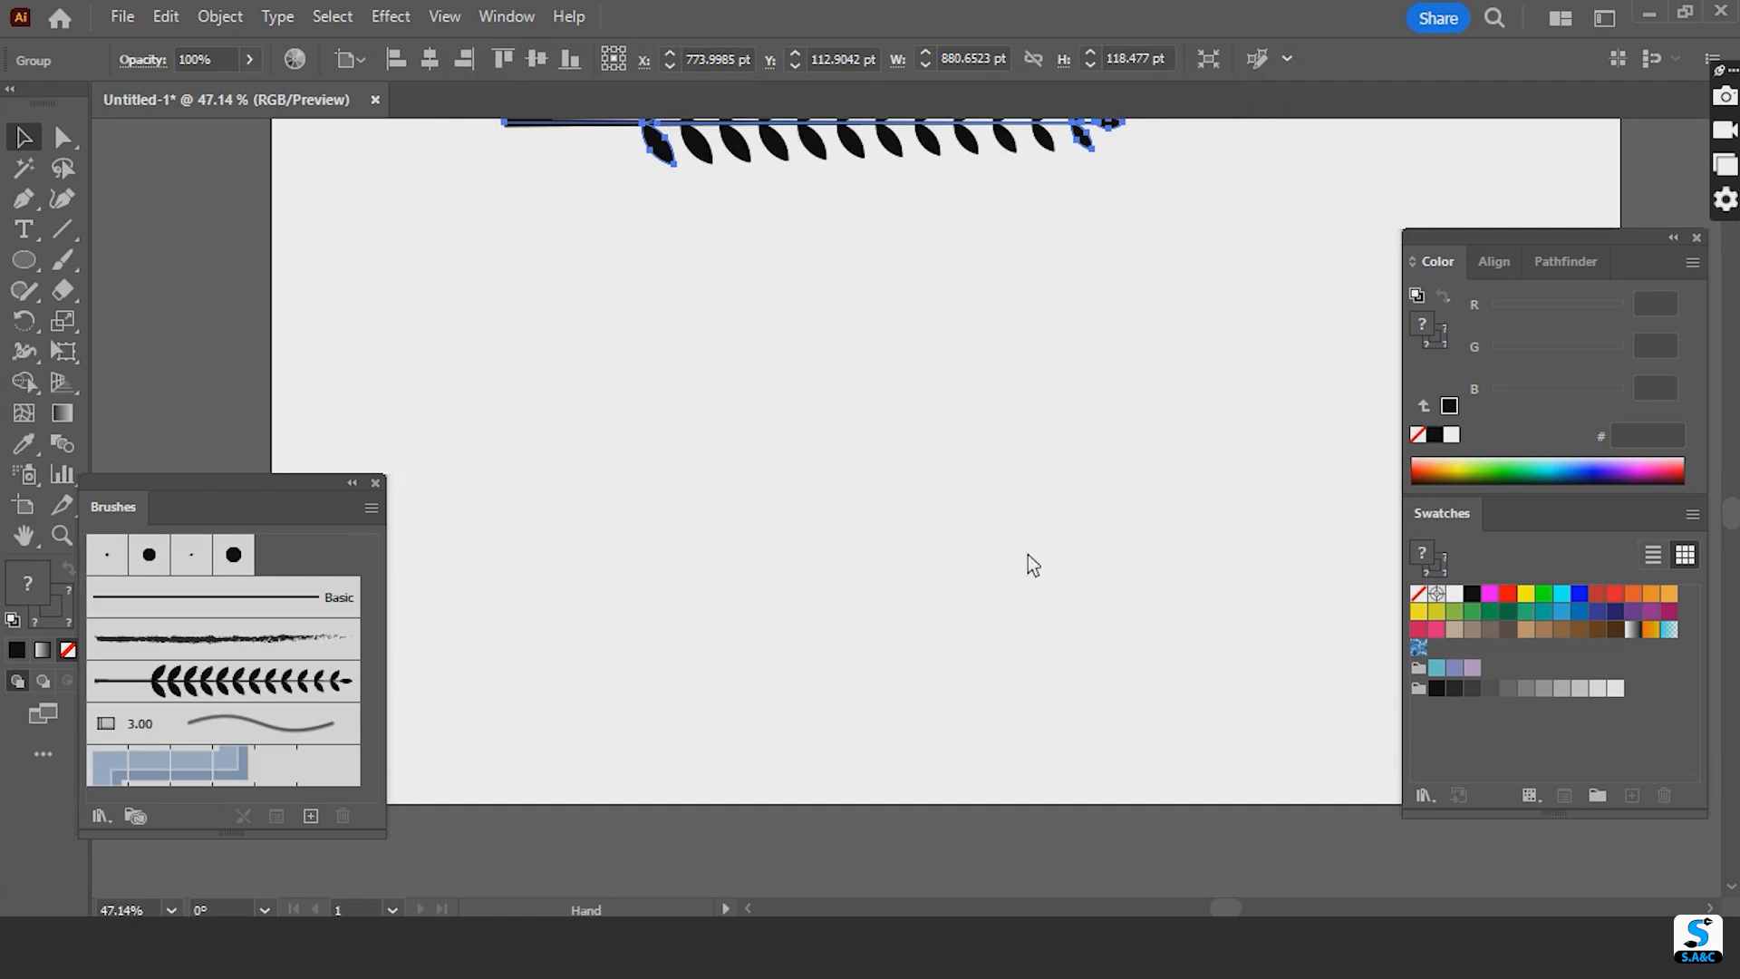
{"action": "left_click", "coordinate": [23, 260]}
{"action": "left_click_drag", "start_coordinate": [780, 334], "coordinate": [1047, 646]}
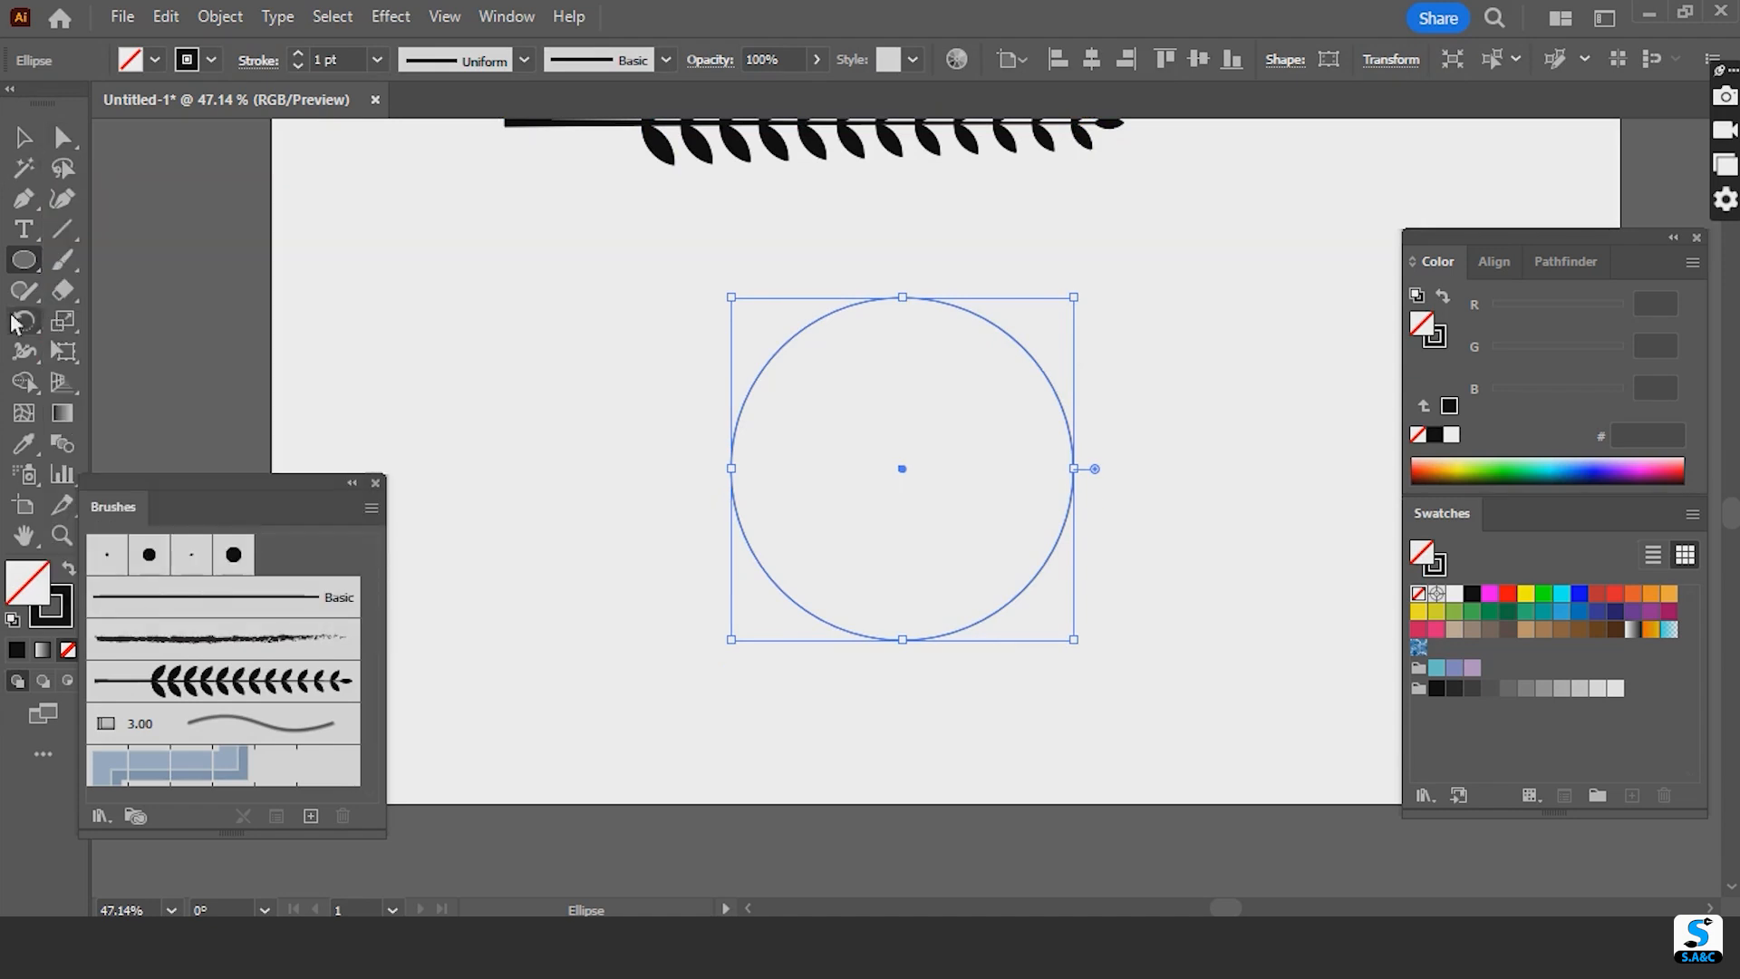
- Cut the circle at its top and bottom anchor points with the Scissors tool and delete the right half
{"action": "left_click", "coordinate": [73, 290]}
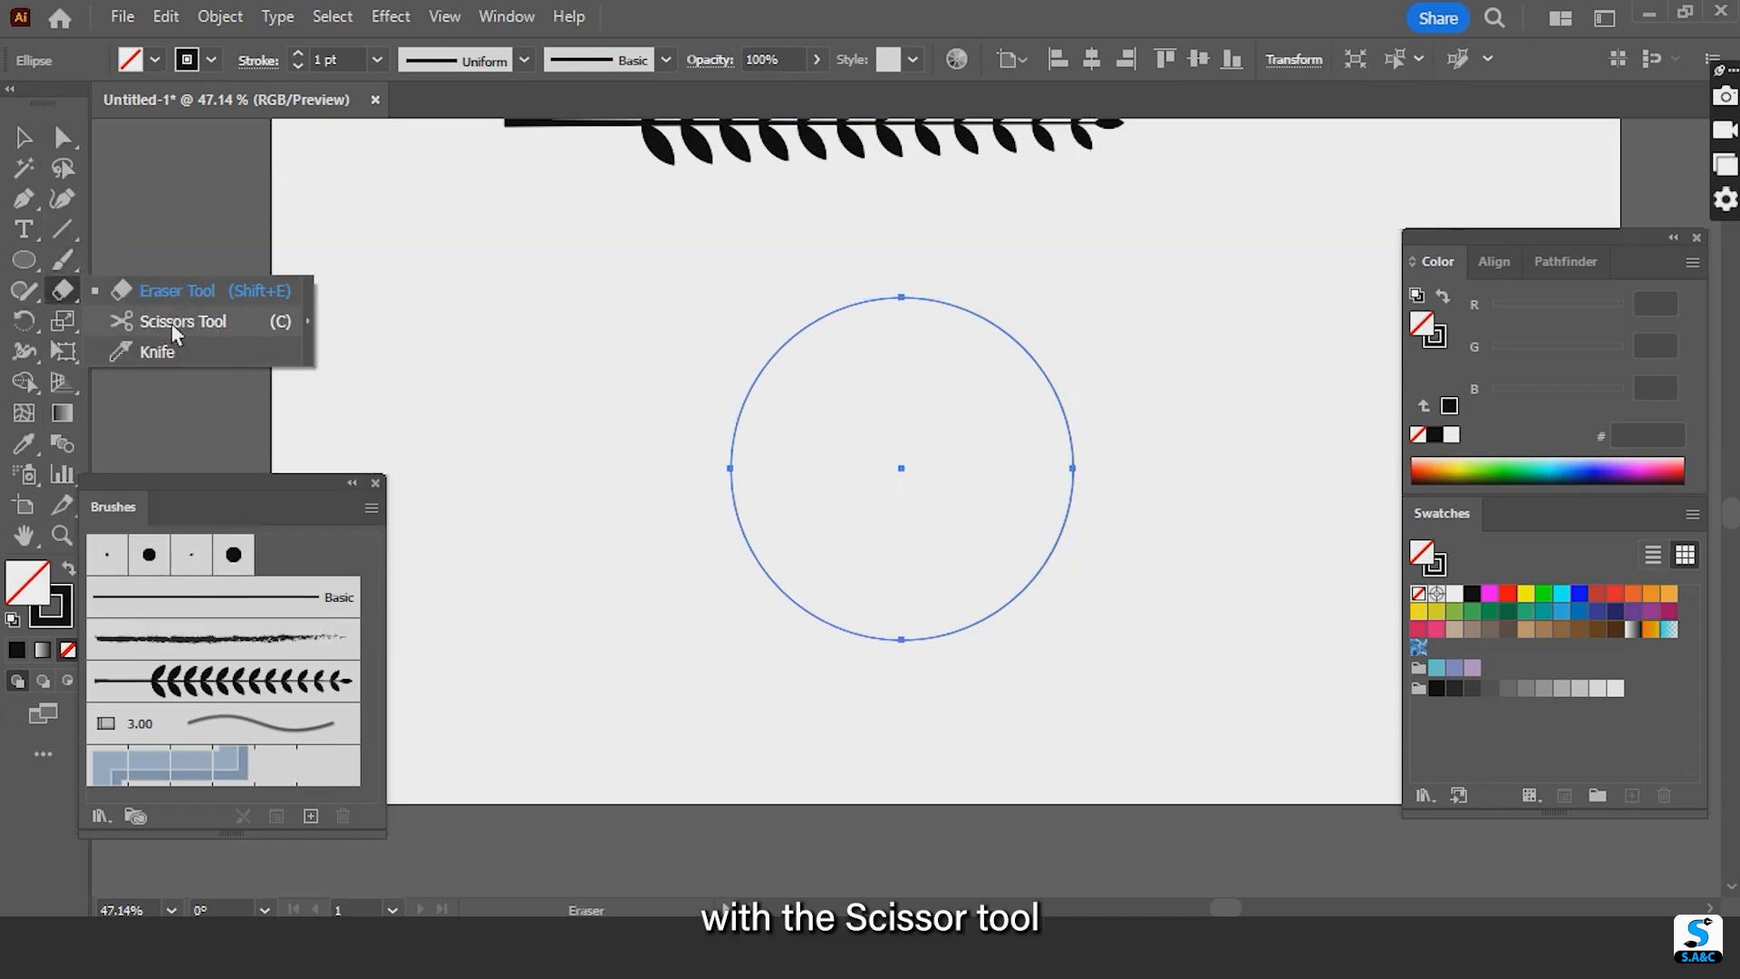
{"action": "left_click", "coordinate": [172, 323]}
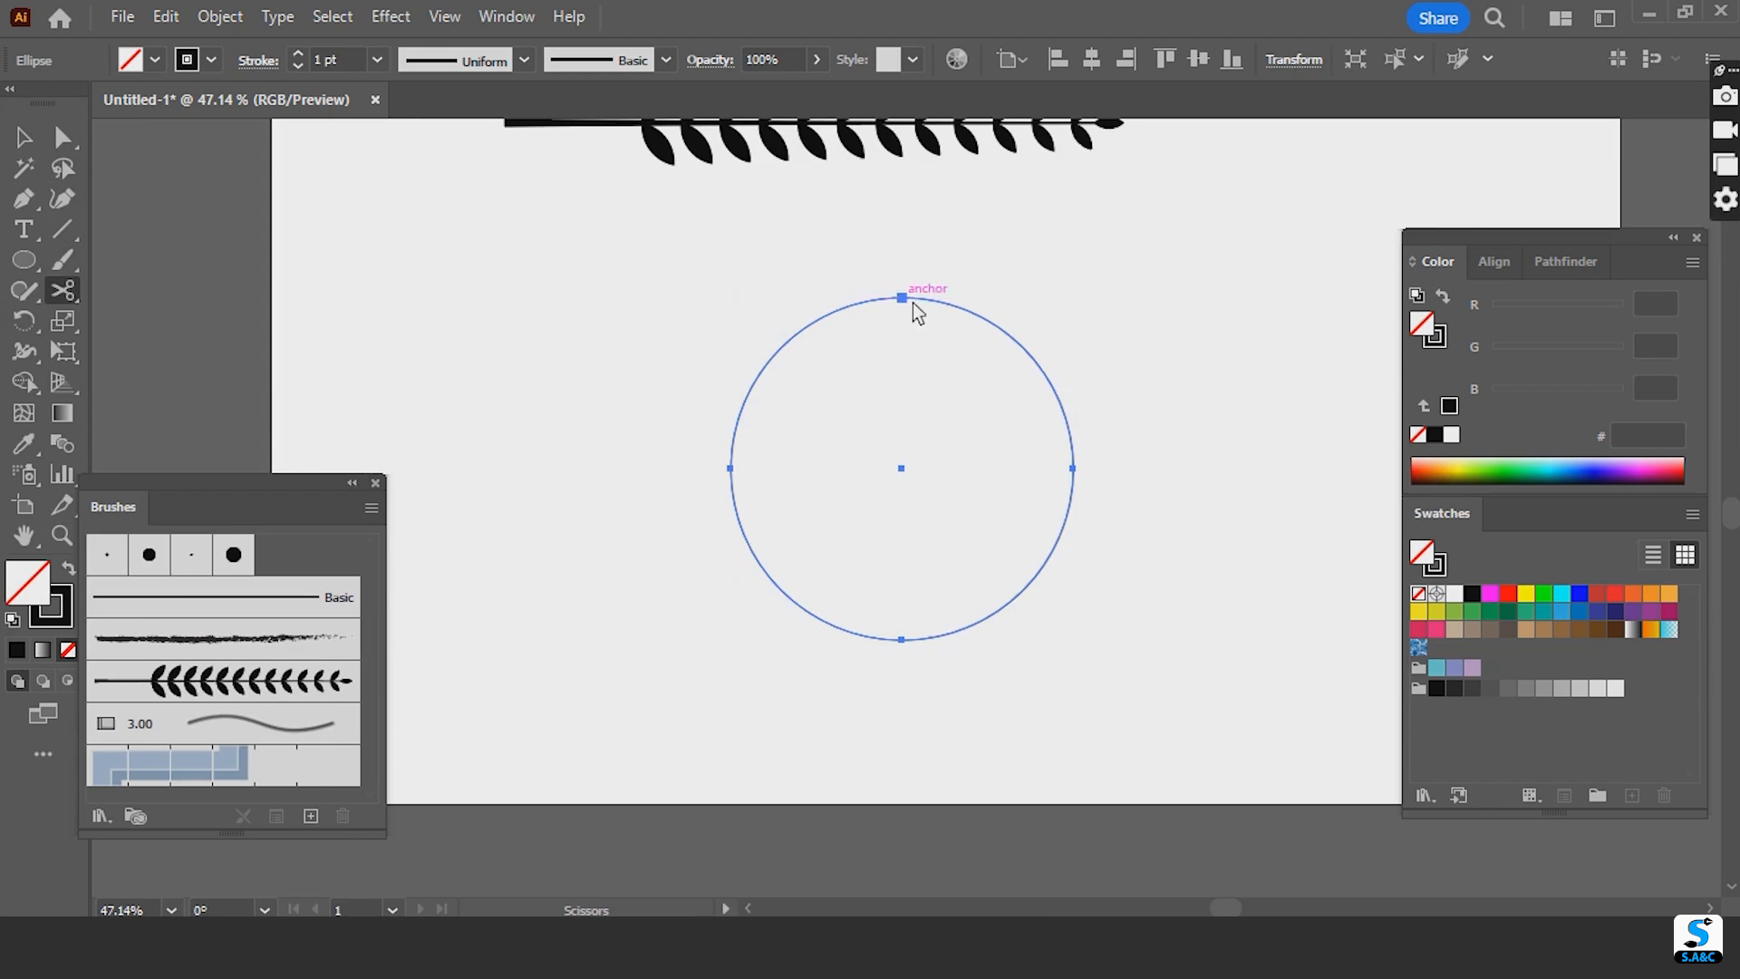
{"action": "left_click", "coordinate": [901, 297]}
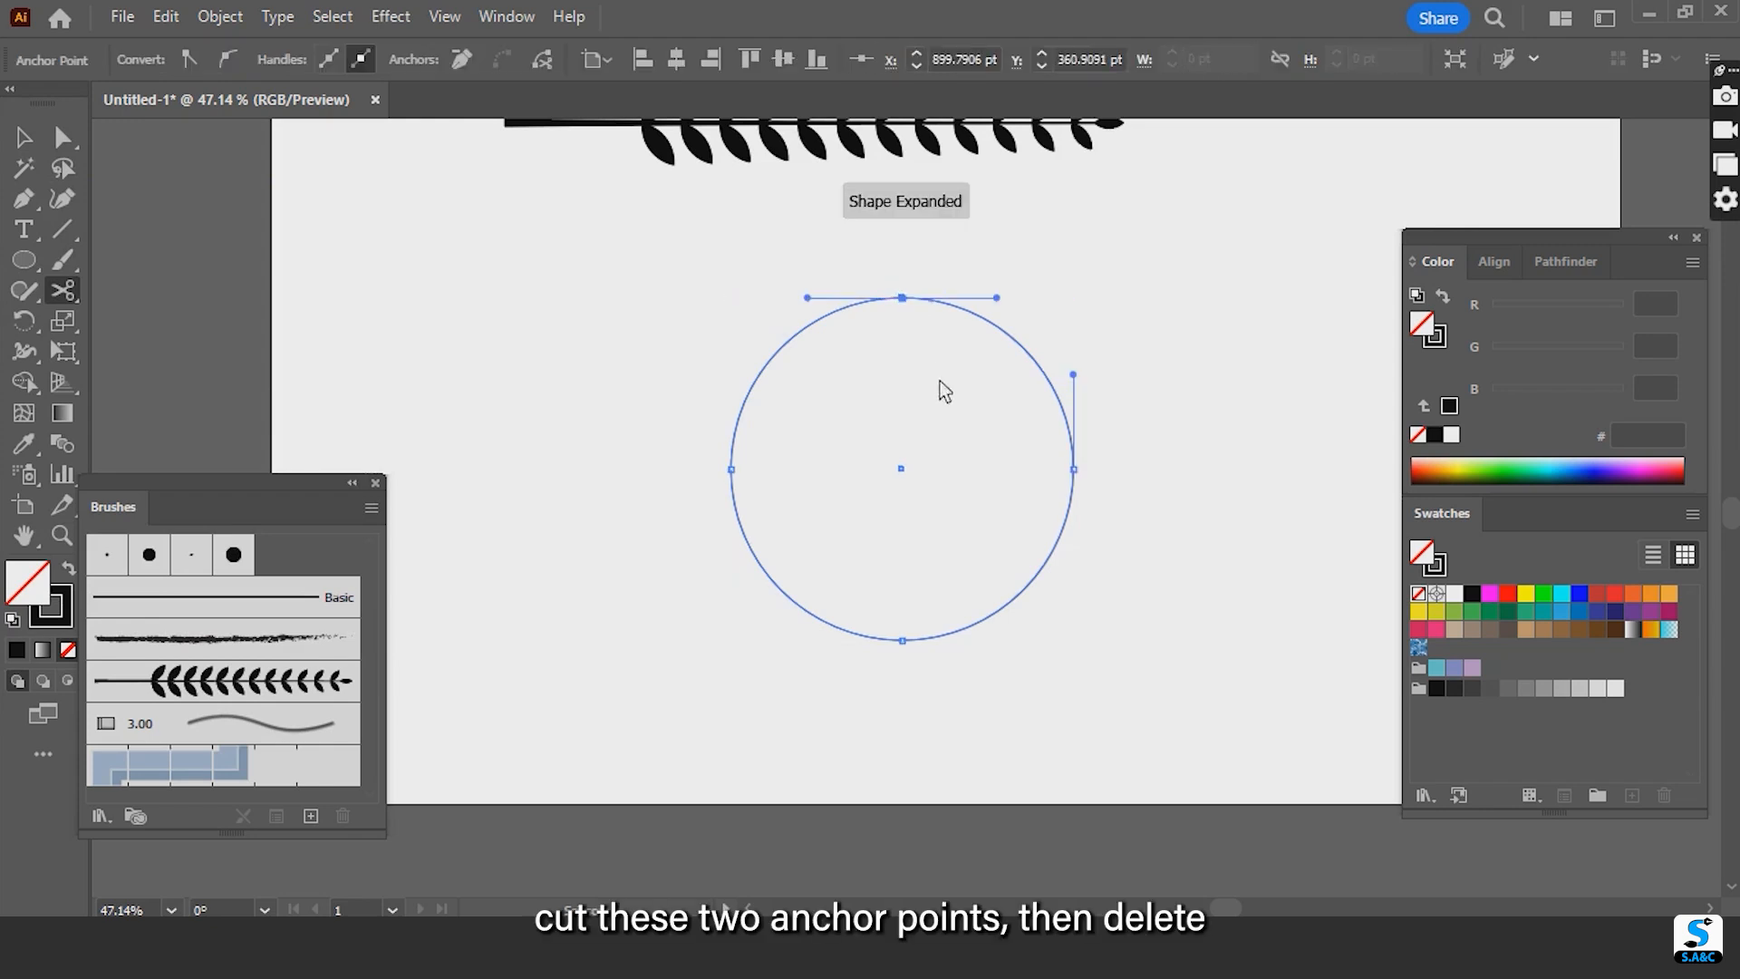
{"action": "left_click", "coordinate": [910, 645]}
{"action": "left_click", "coordinate": [27, 136]}
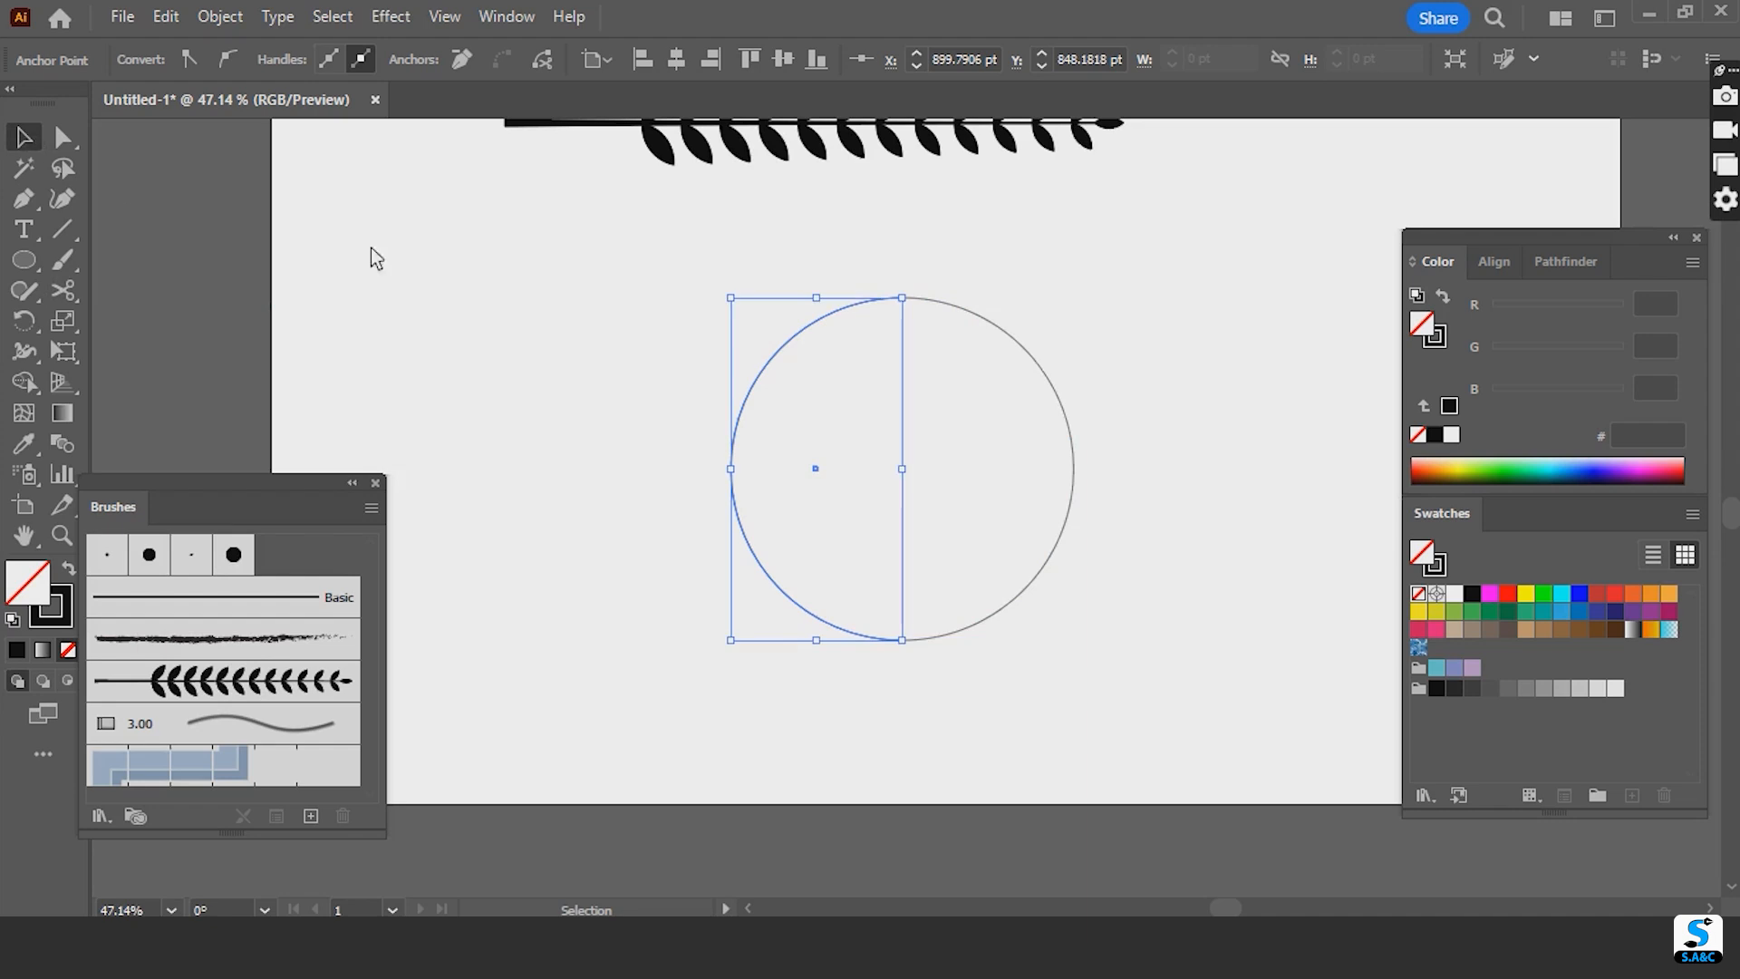
{"action": "left_click", "coordinate": [1074, 400]}
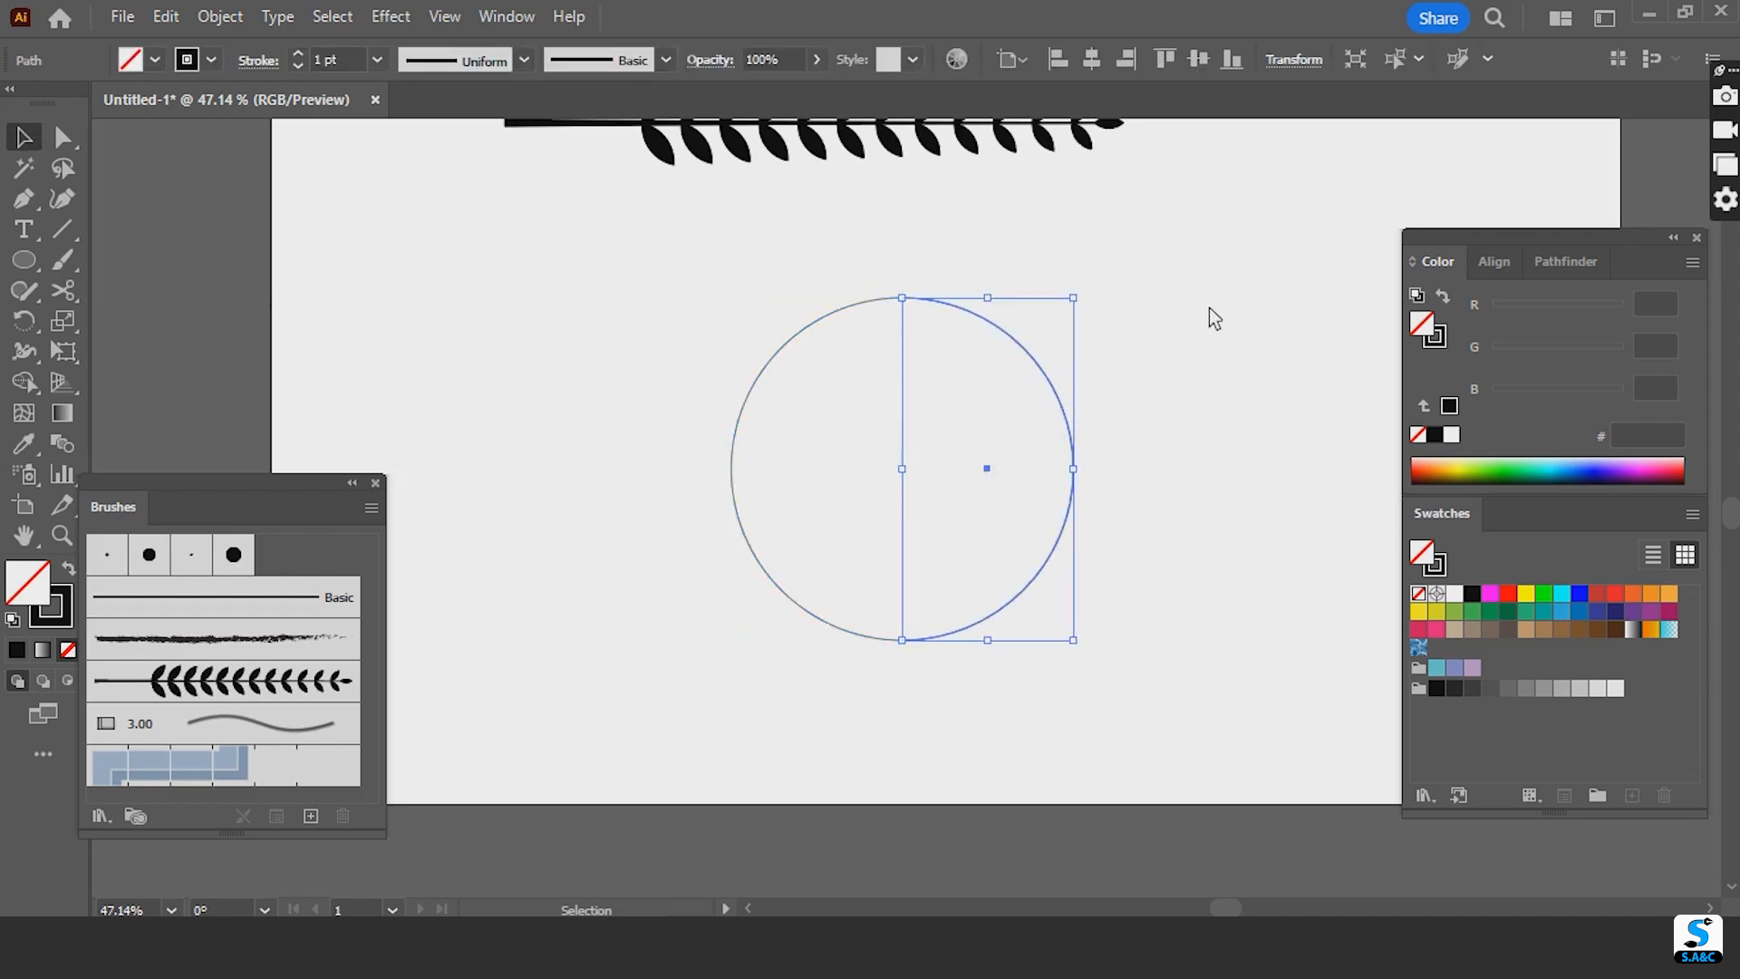
{"action": "key", "text": "Delete"}
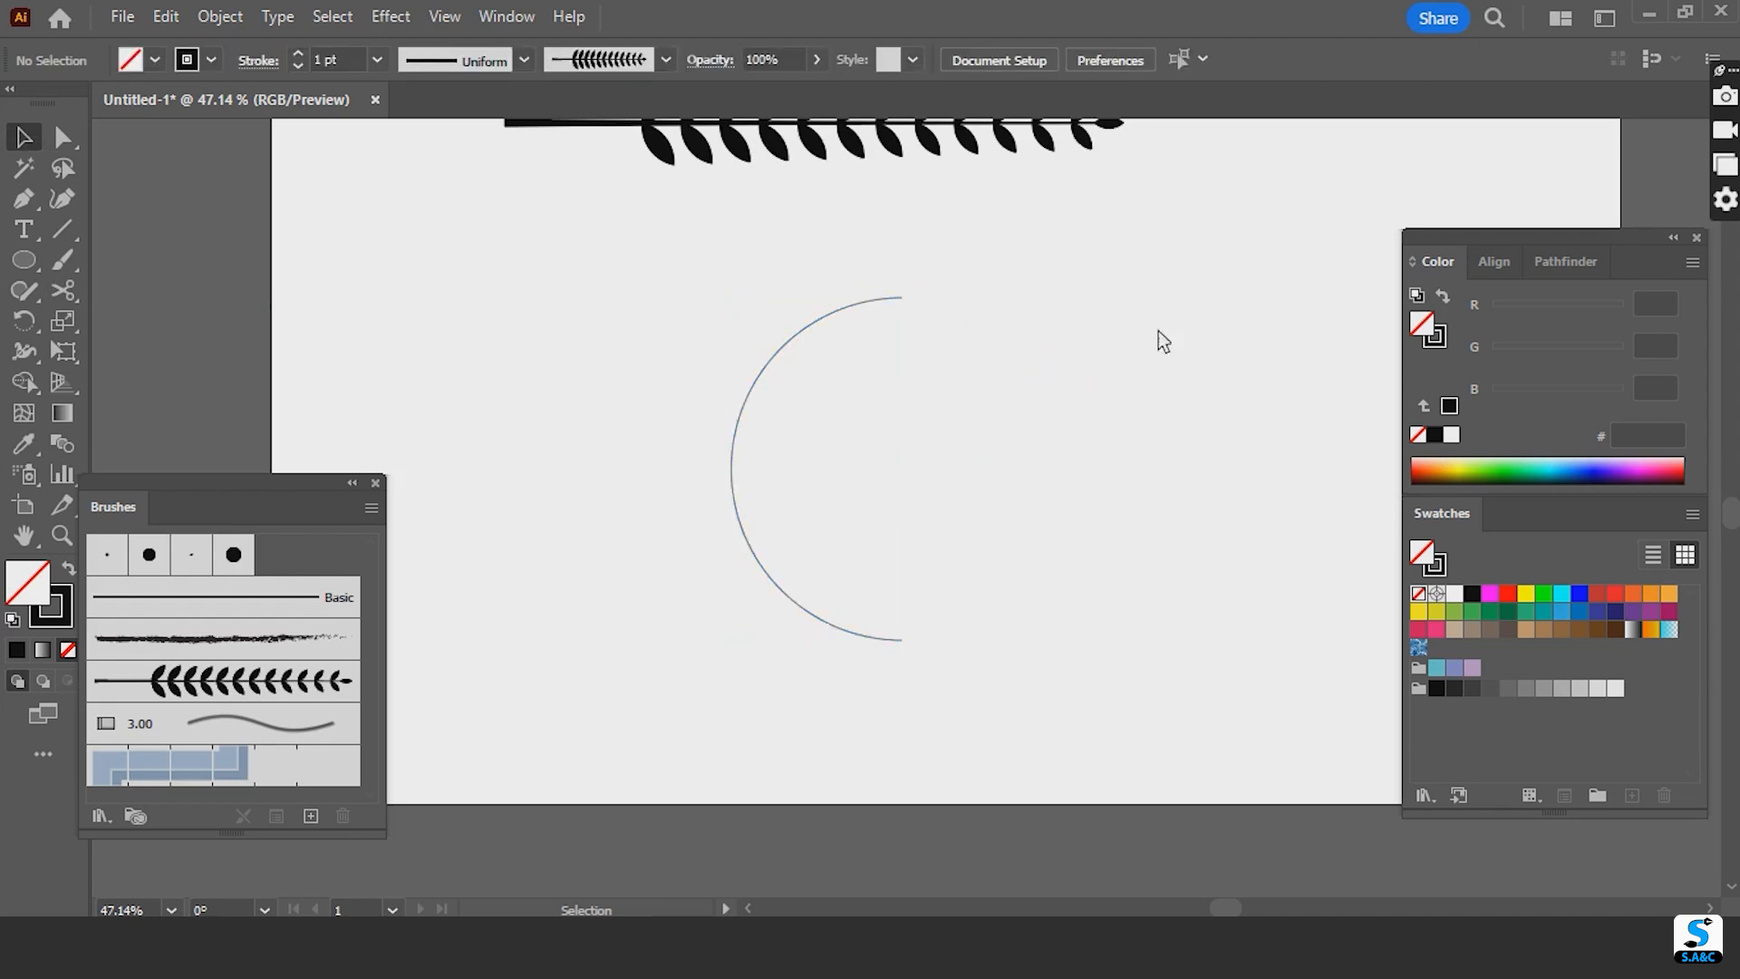
- Extend the lower end of the half circle with a curved Pen tool tail ending about 70 pt right and 56 pt down
{"action": "left_click", "coordinate": [898, 646]}
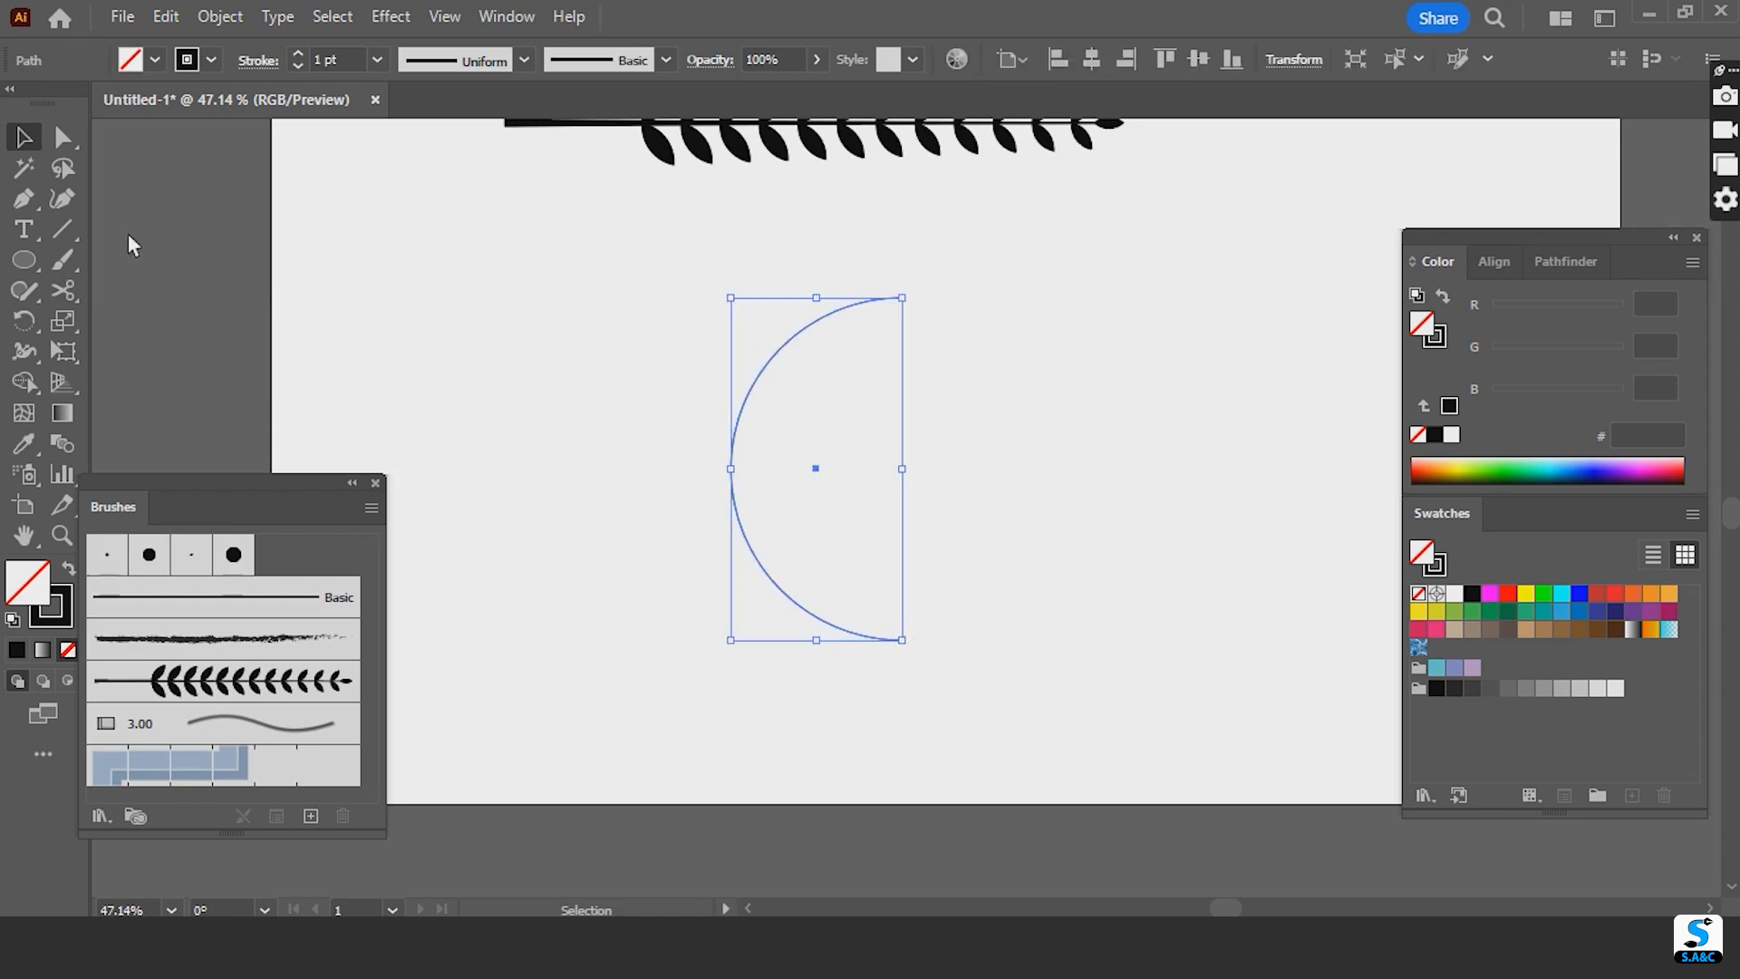
{"action": "left_click", "coordinate": [37, 199]}
{"action": "left_click", "coordinate": [134, 203]}
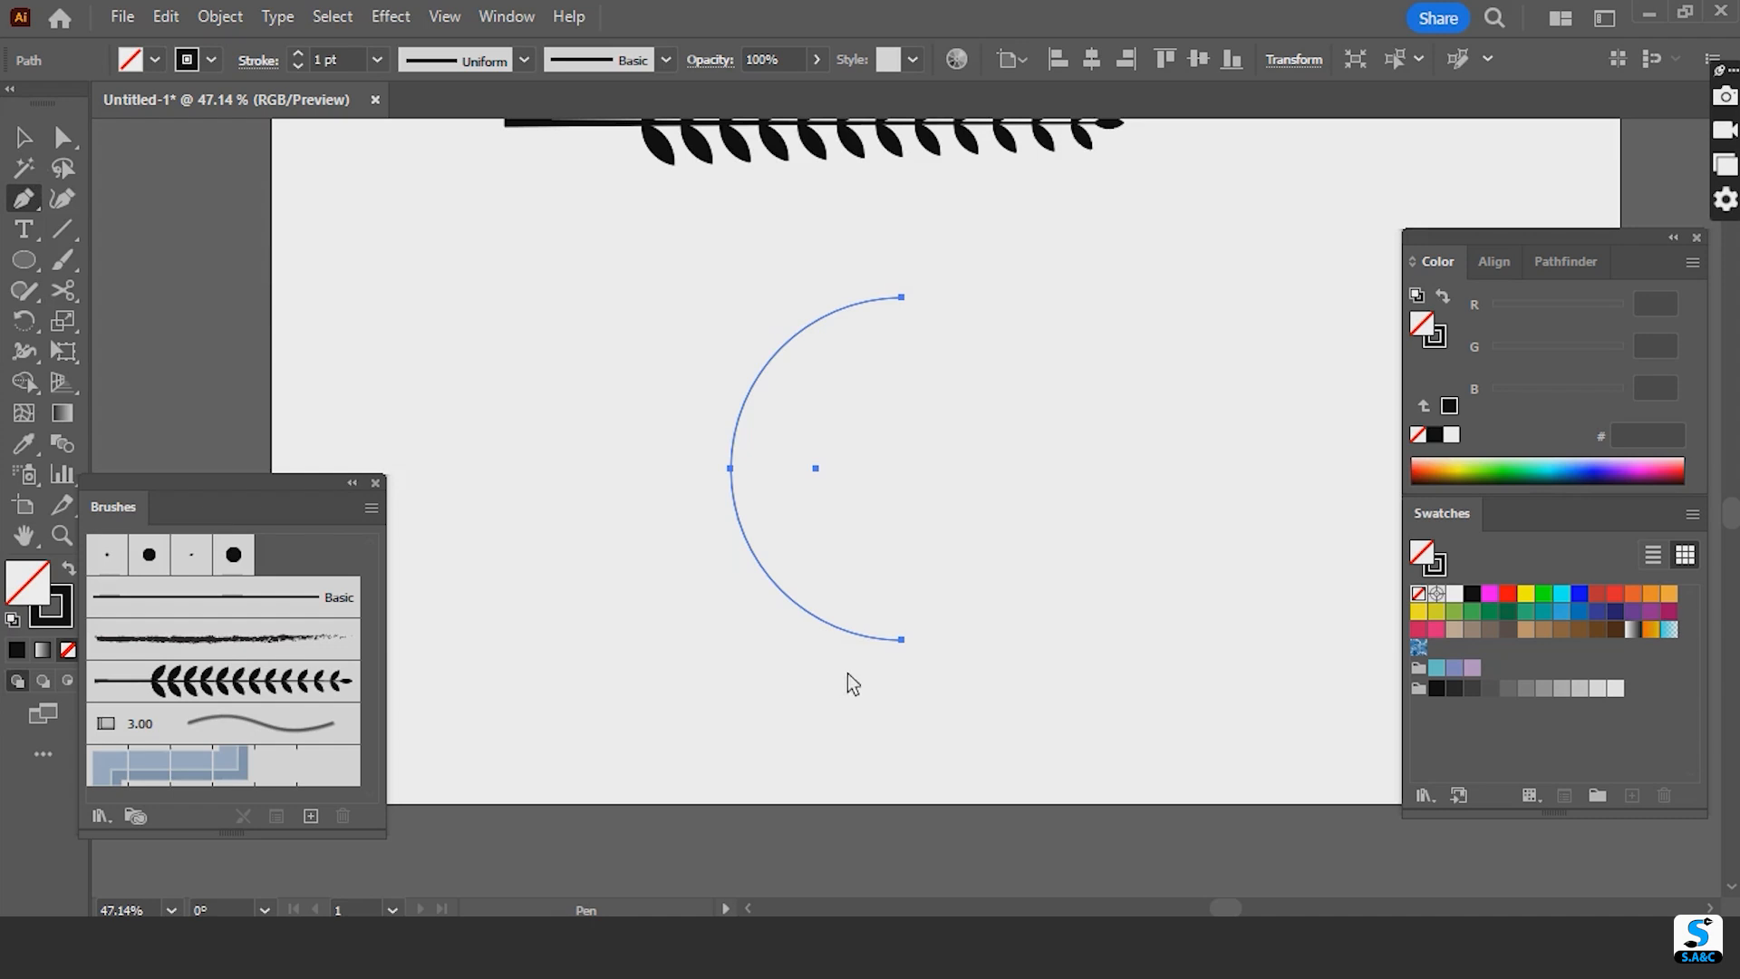
{"action": "left_click", "coordinate": [910, 645]}
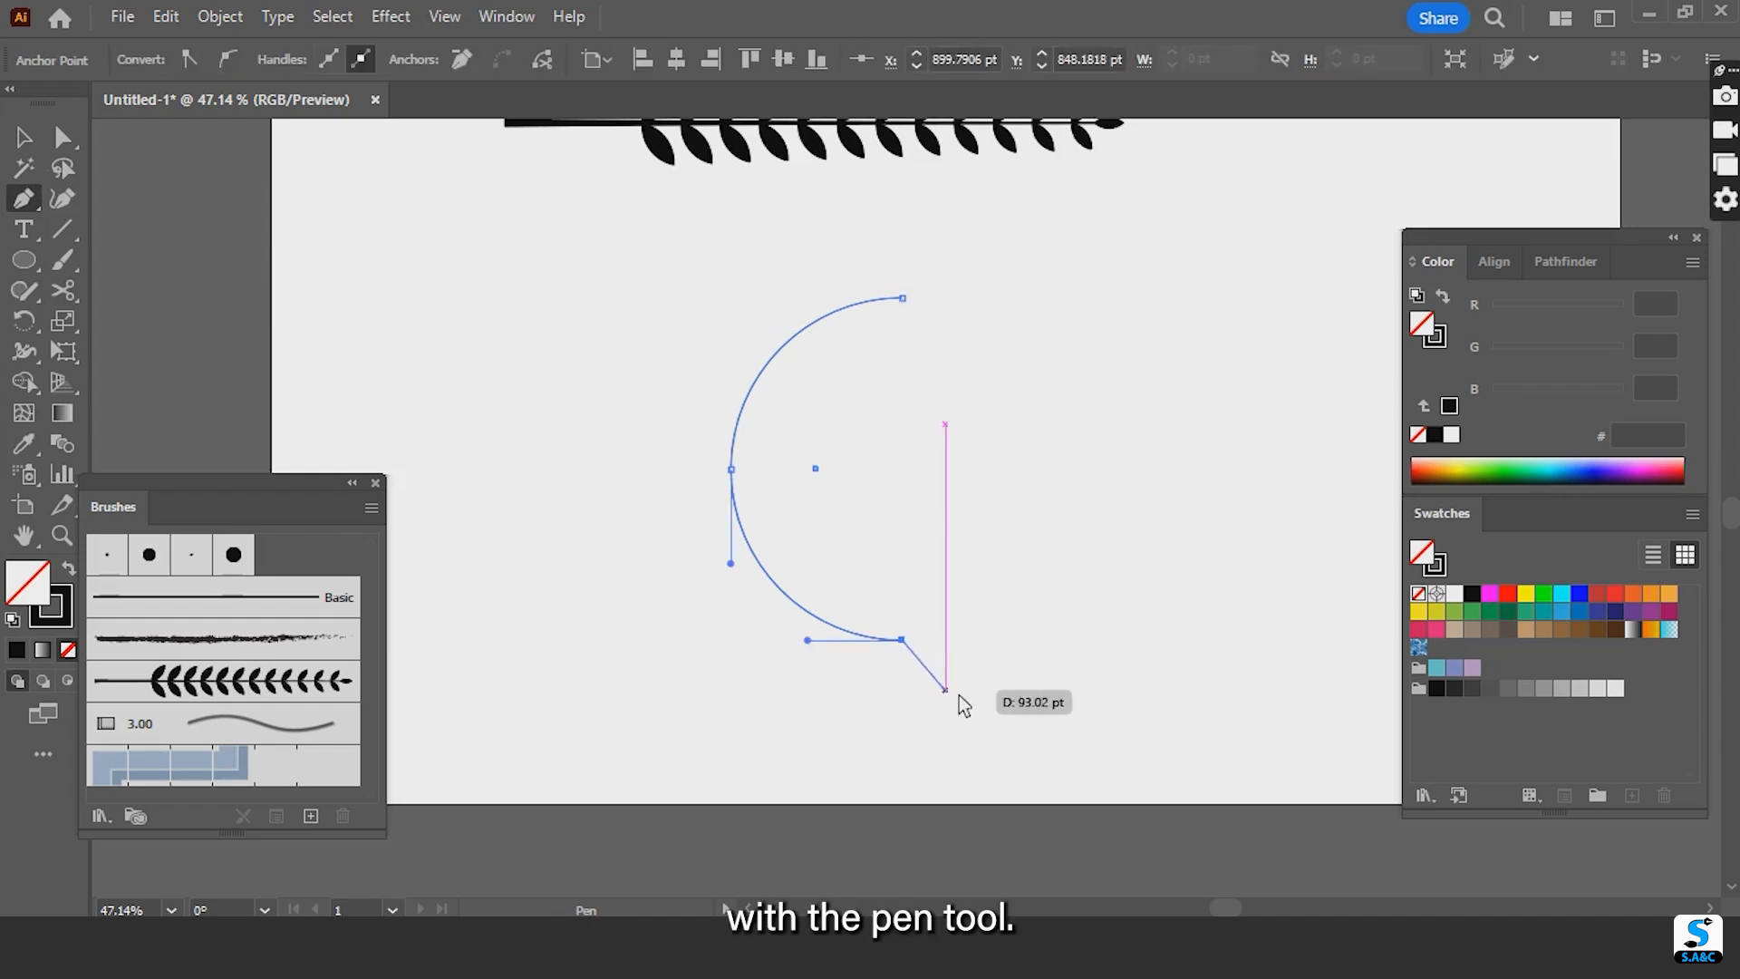
{"action": "left_click_drag", "start_coordinate": [963, 683], "coordinate": [963, 725]}
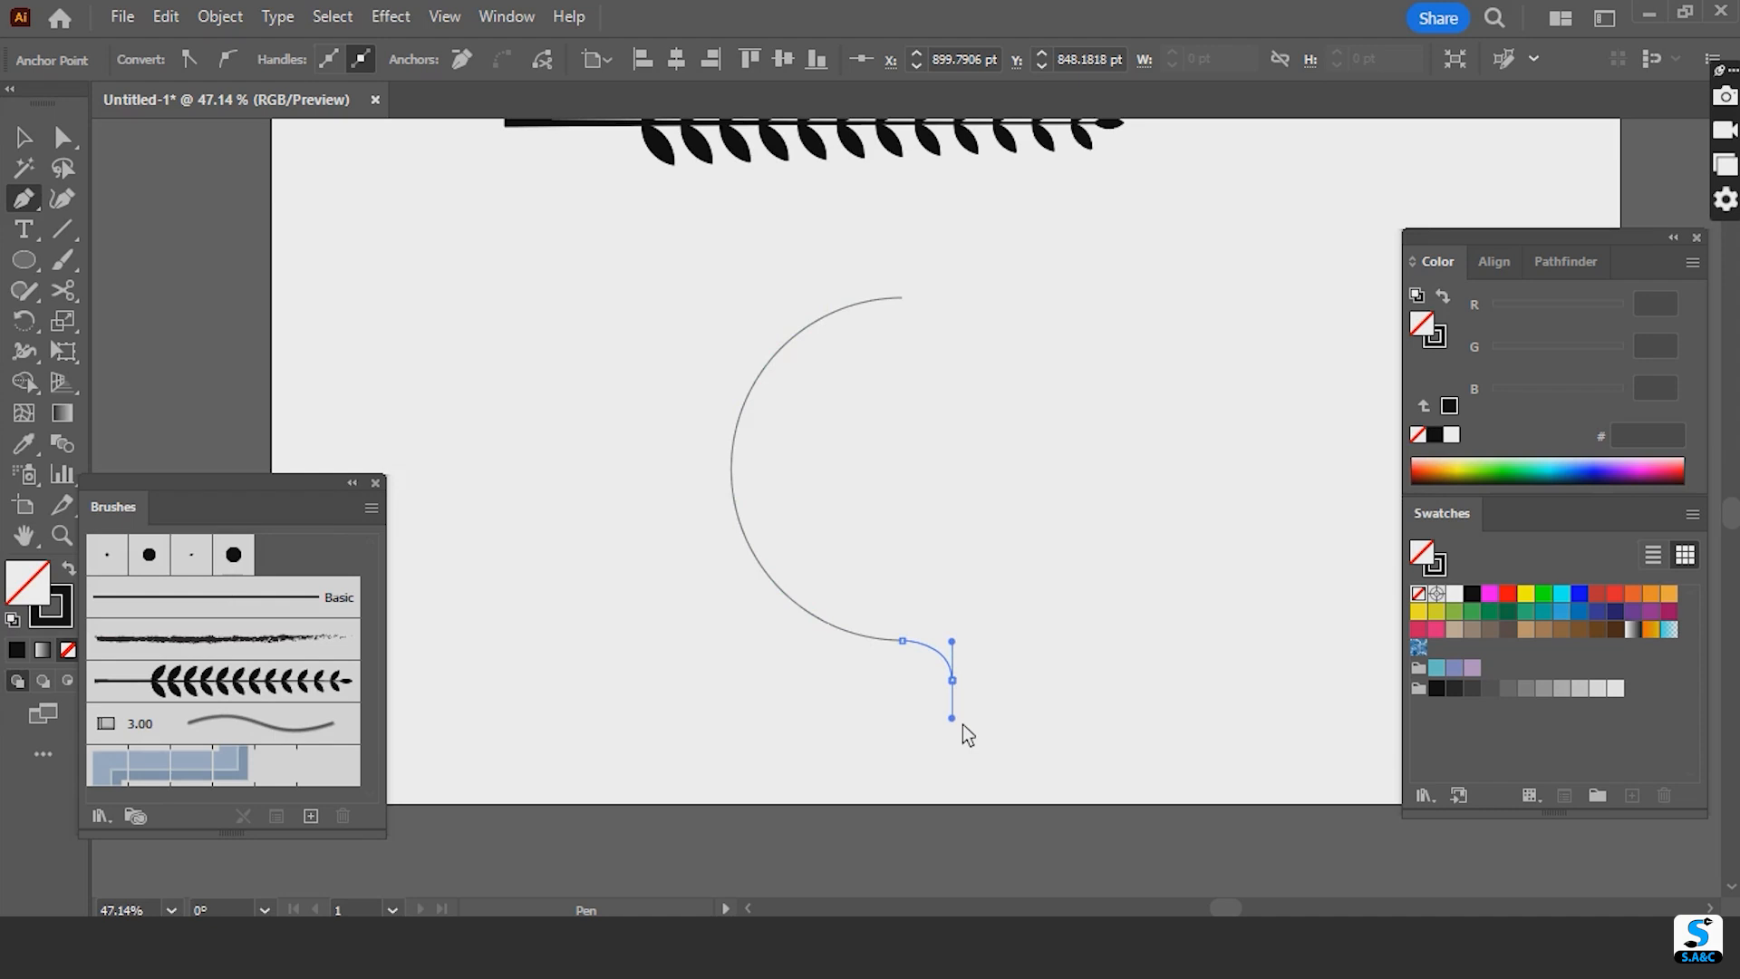
{"action": "left_click_drag", "start_coordinate": [962, 725], "coordinate": [963, 725]}
{"action": "key", "text": "v"}
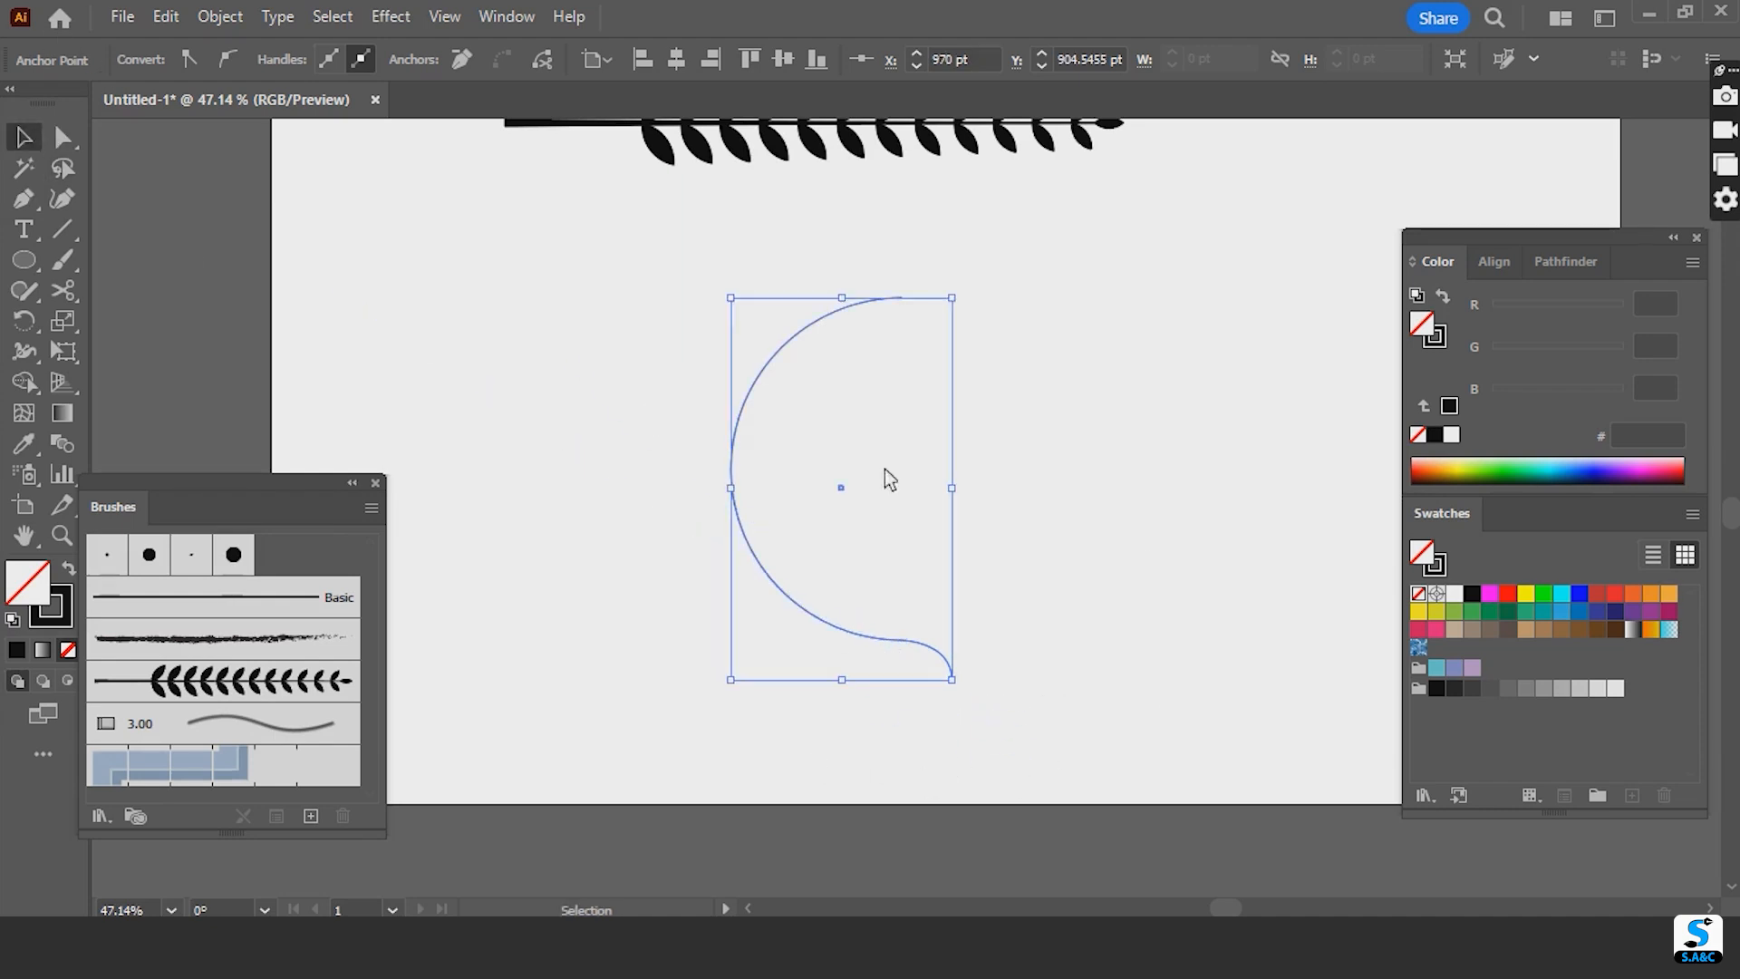
{"action": "left_click", "coordinate": [1134, 549]}
- Shorten the arc's upper end by adding an anchor point just before it and deleting the original end anchor
{"action": "left_click", "coordinate": [896, 639]}
{"action": "left_click_drag", "start_coordinate": [1067, 448], "coordinate": [1097, 564]}
{"action": "left_click", "coordinate": [43, 214]}
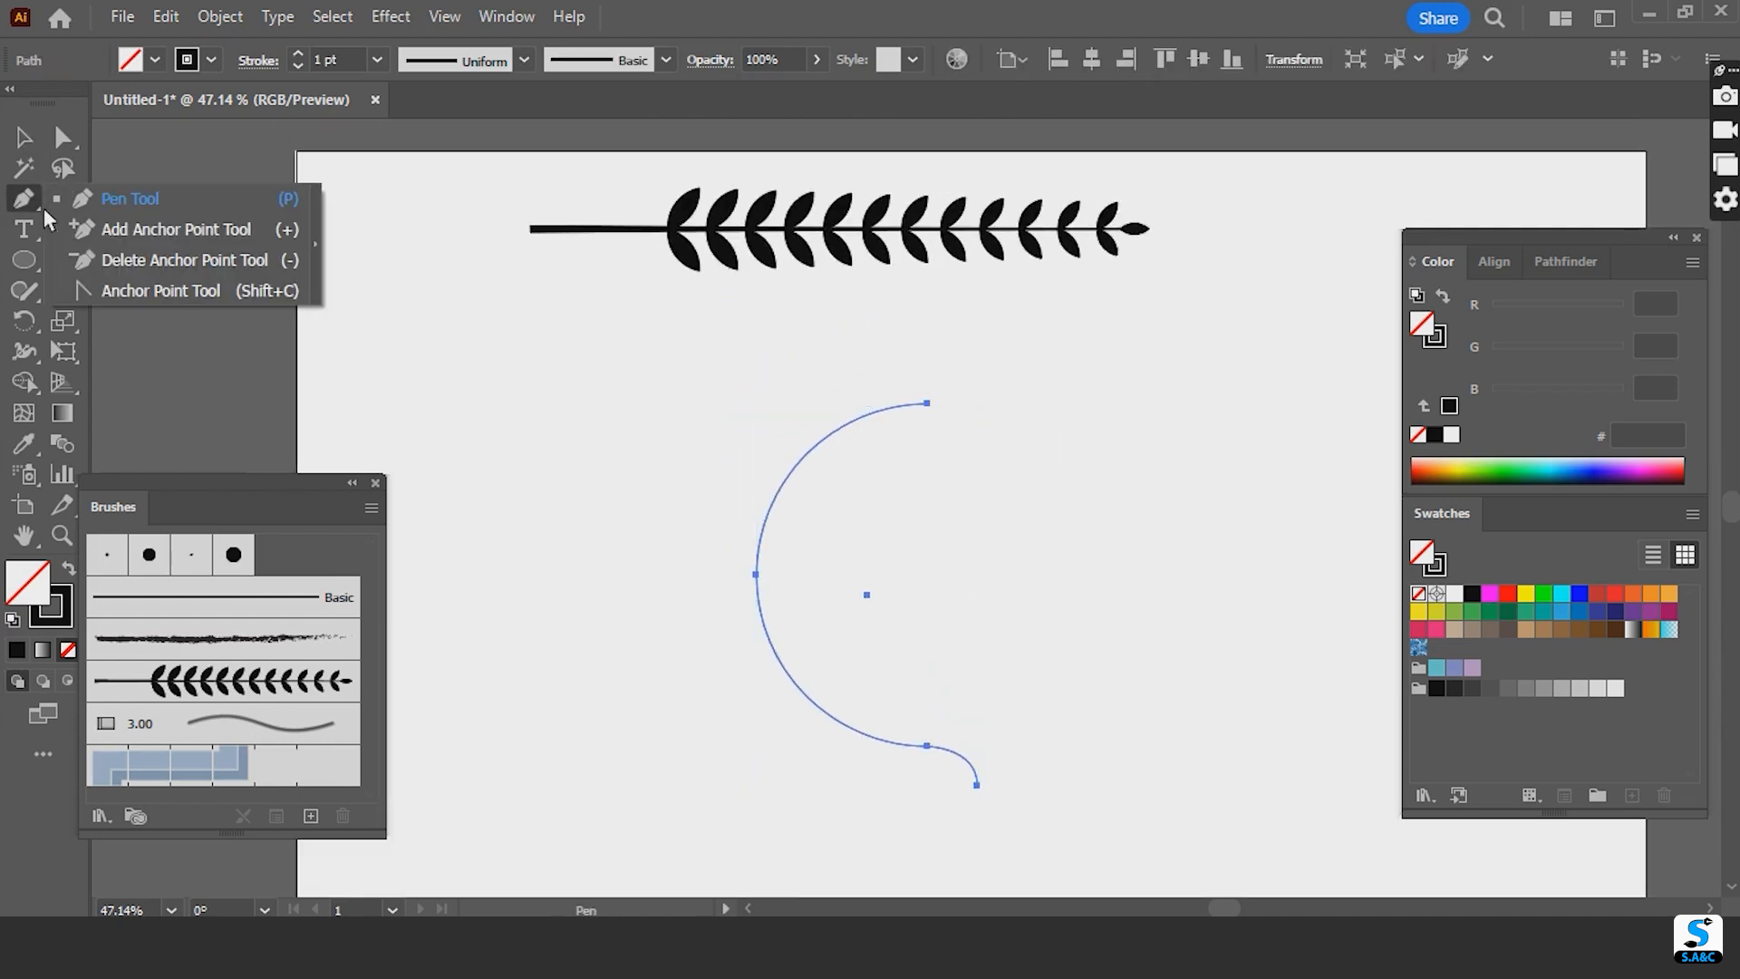
{"action": "left_click", "coordinate": [172, 230]}
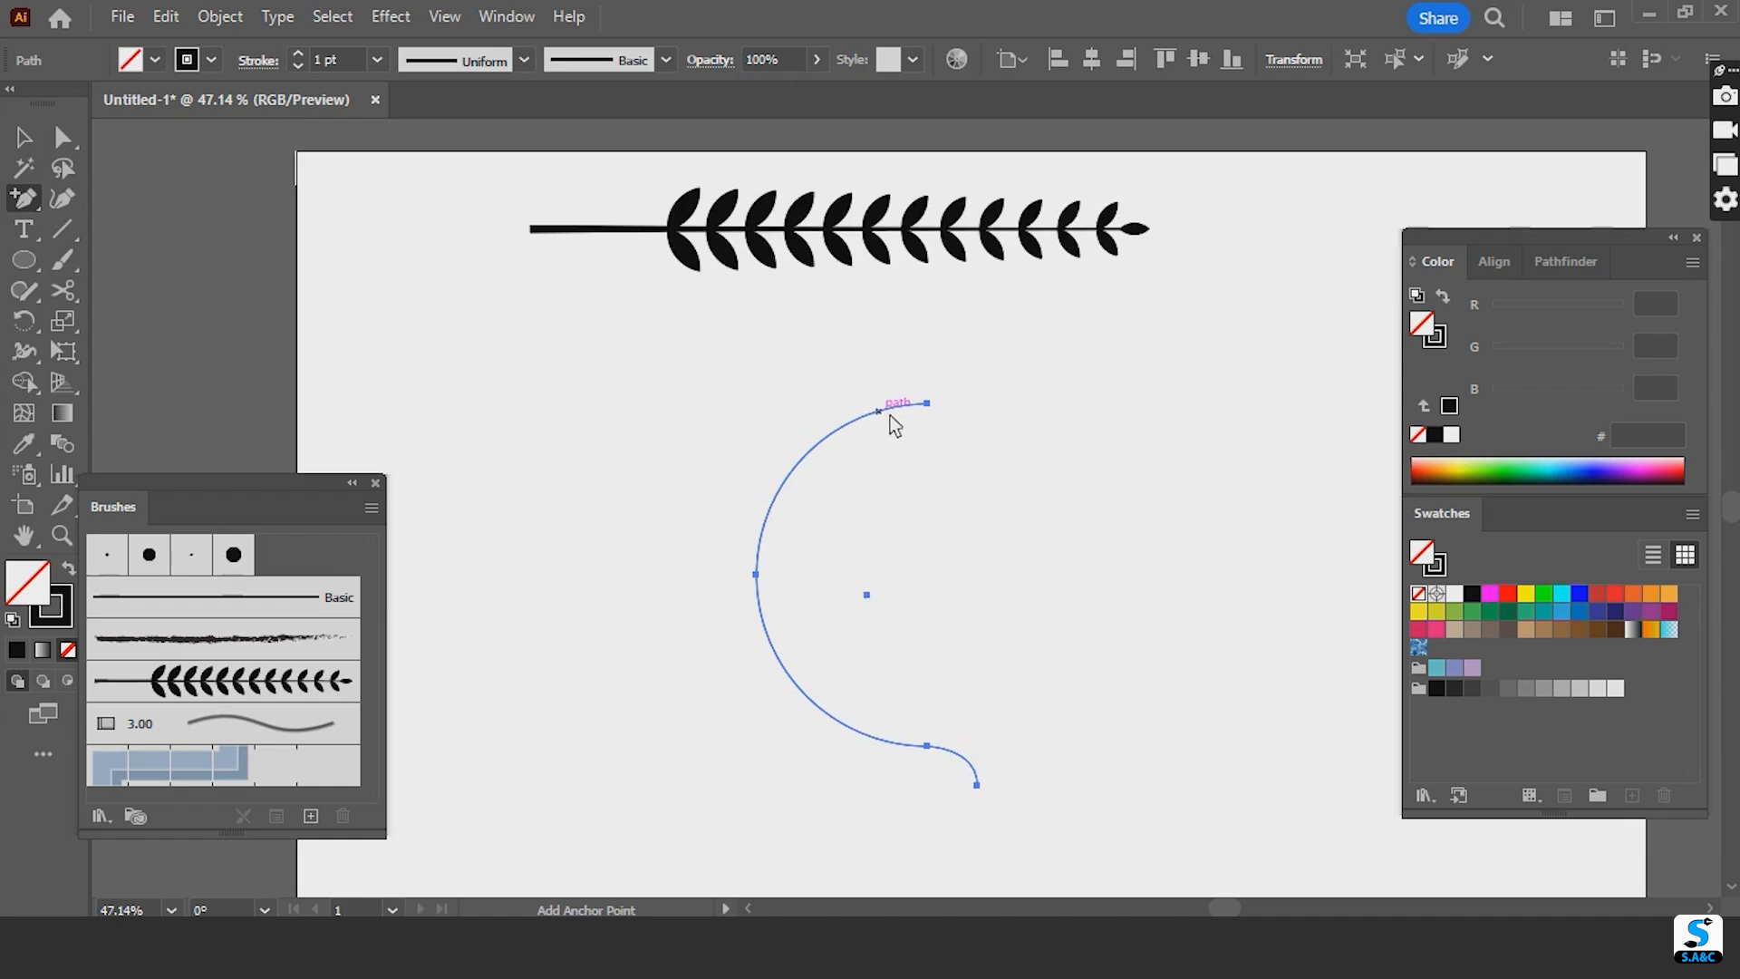
{"action": "left_click", "coordinate": [890, 416]}
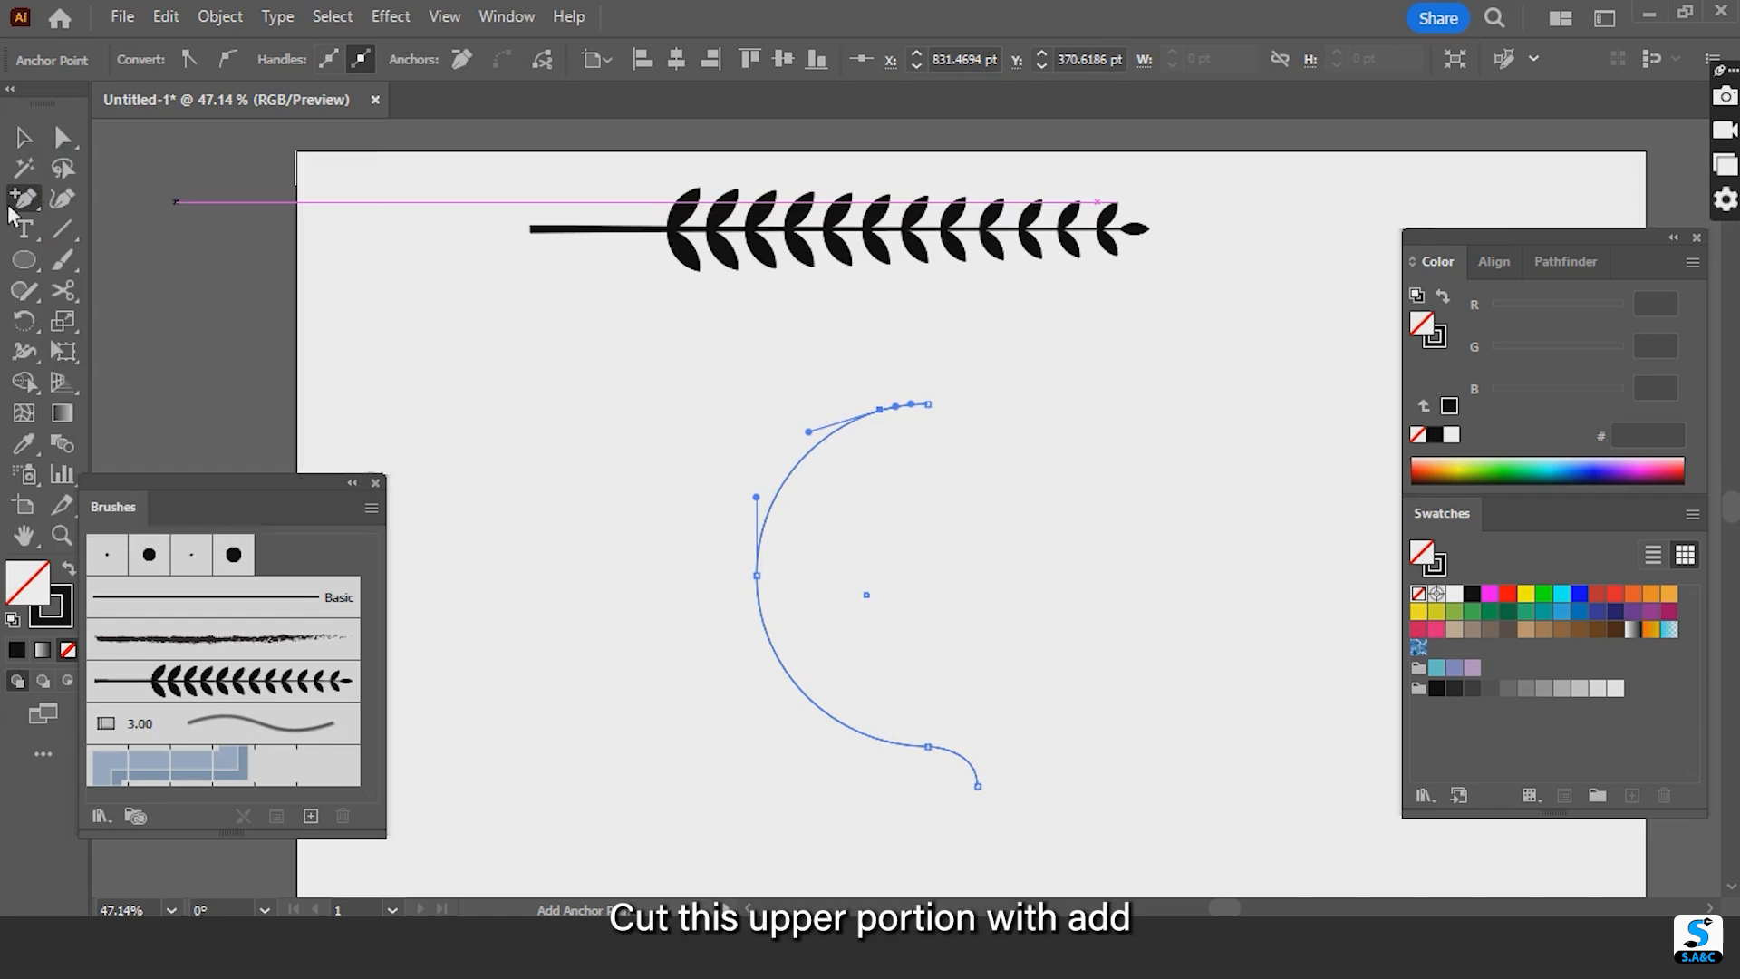
{"action": "left_click_drag", "start_coordinate": [38, 214], "coordinate": [152, 258]}
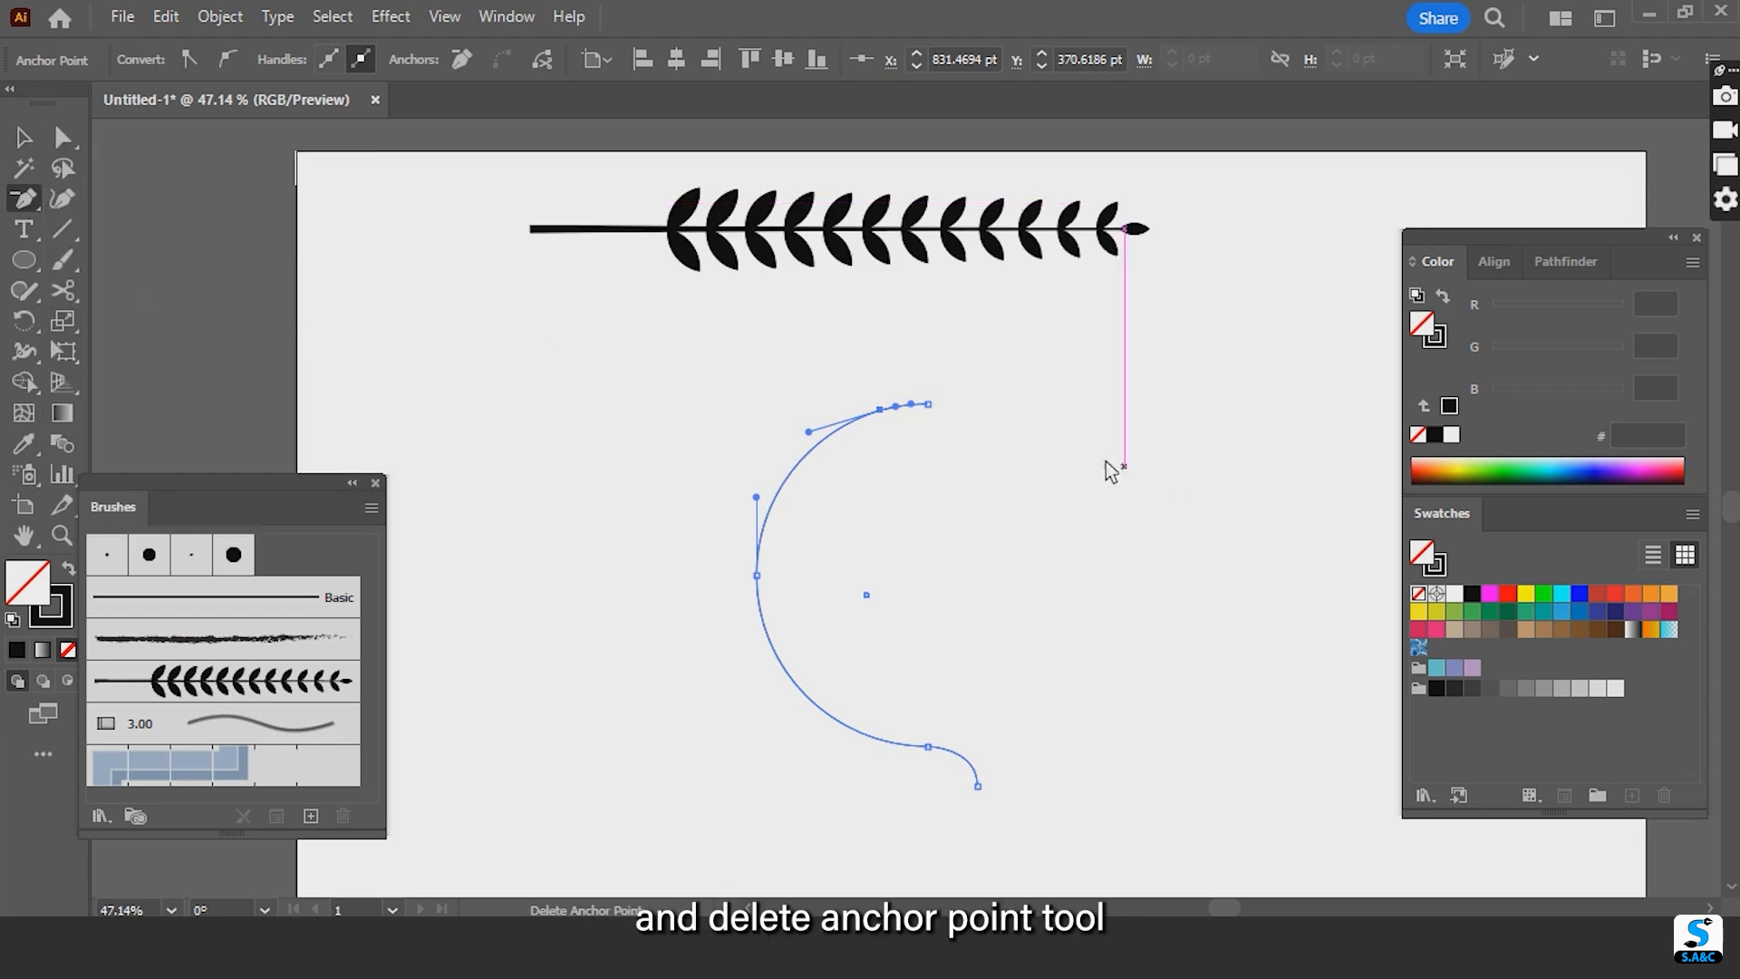
{"action": "left_click", "coordinate": [942, 412]}
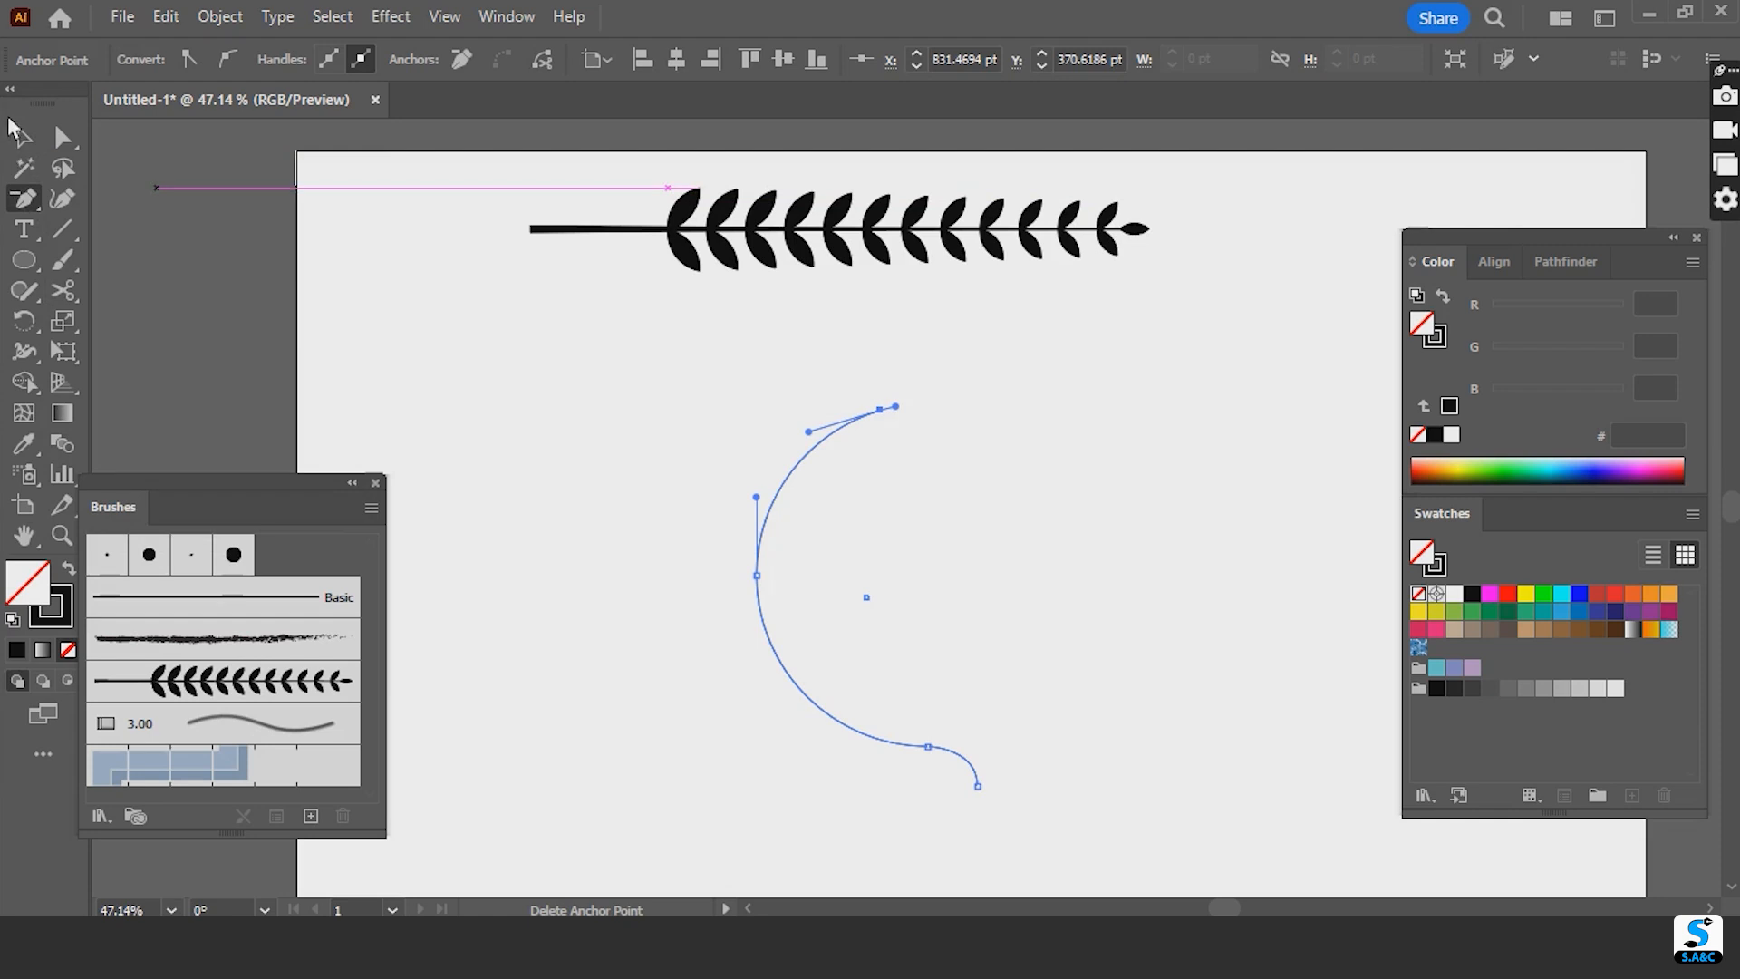
{"action": "left_click", "coordinate": [25, 138]}
{"action": "left_click", "coordinate": [1237, 546]}
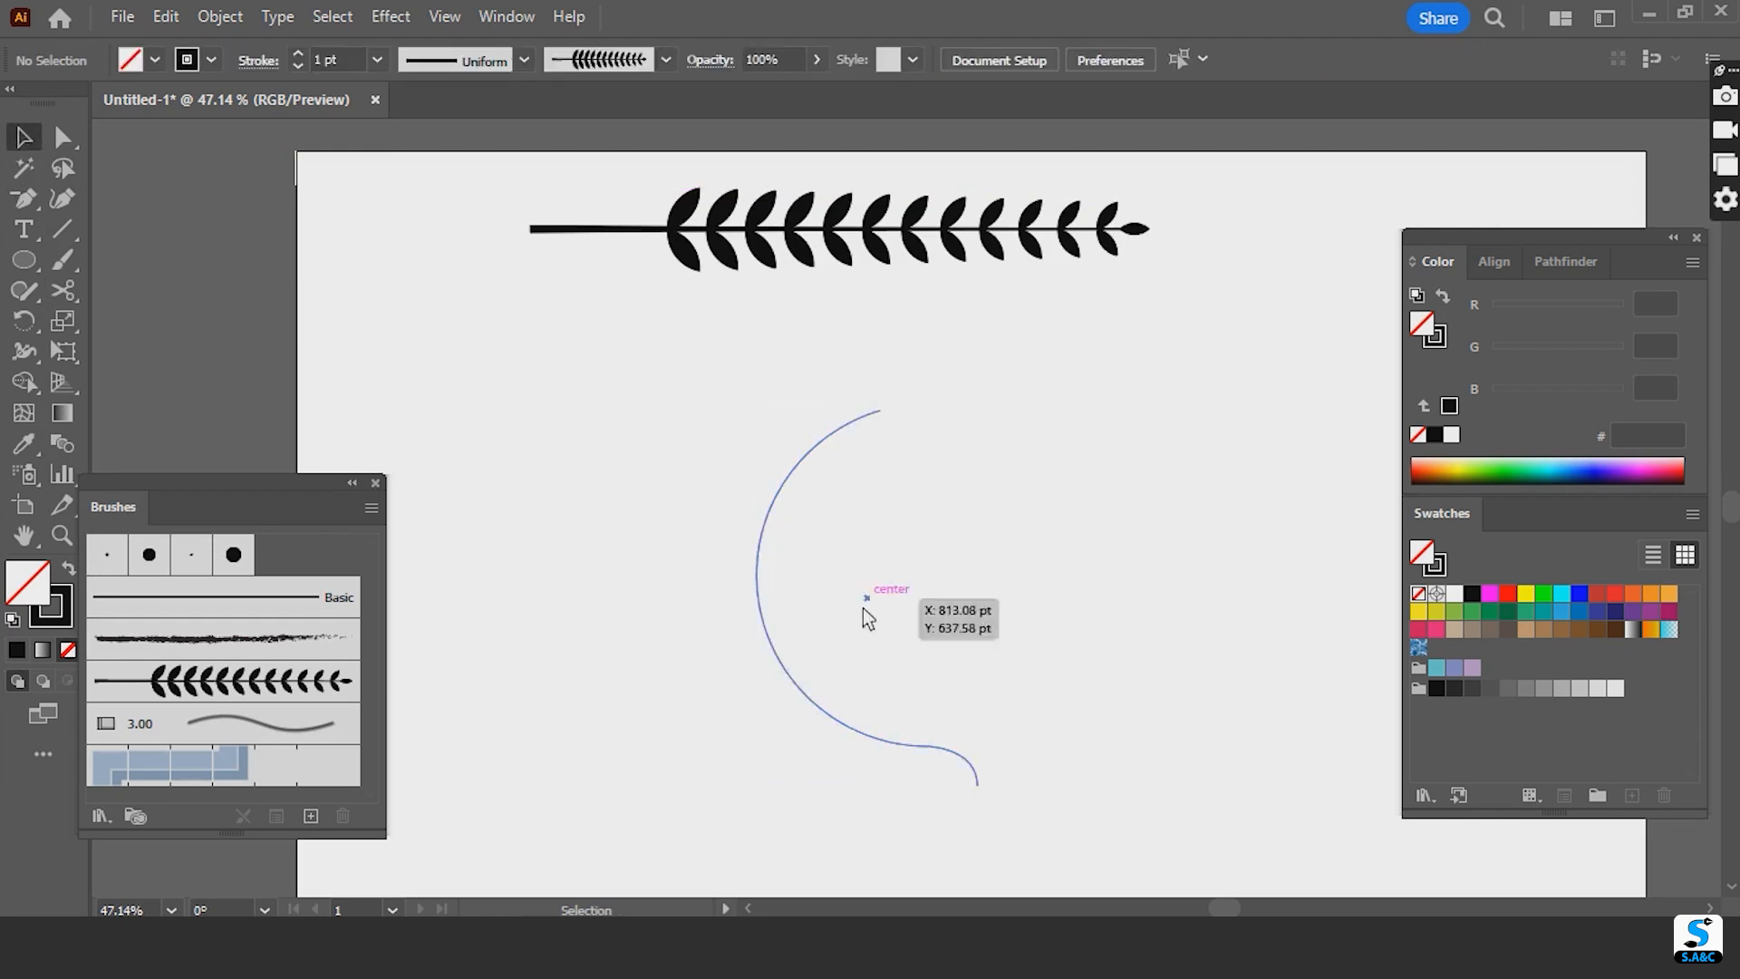
- Create a mirrored copy of the curve with Reflect across the vertical axis
{"action": "left_click", "coordinate": [775, 652]}
{"action": "key", "text": "space"}
{"action": "left_click_drag", "start_coordinate": [1117, 707], "coordinate": [1070, 687]}
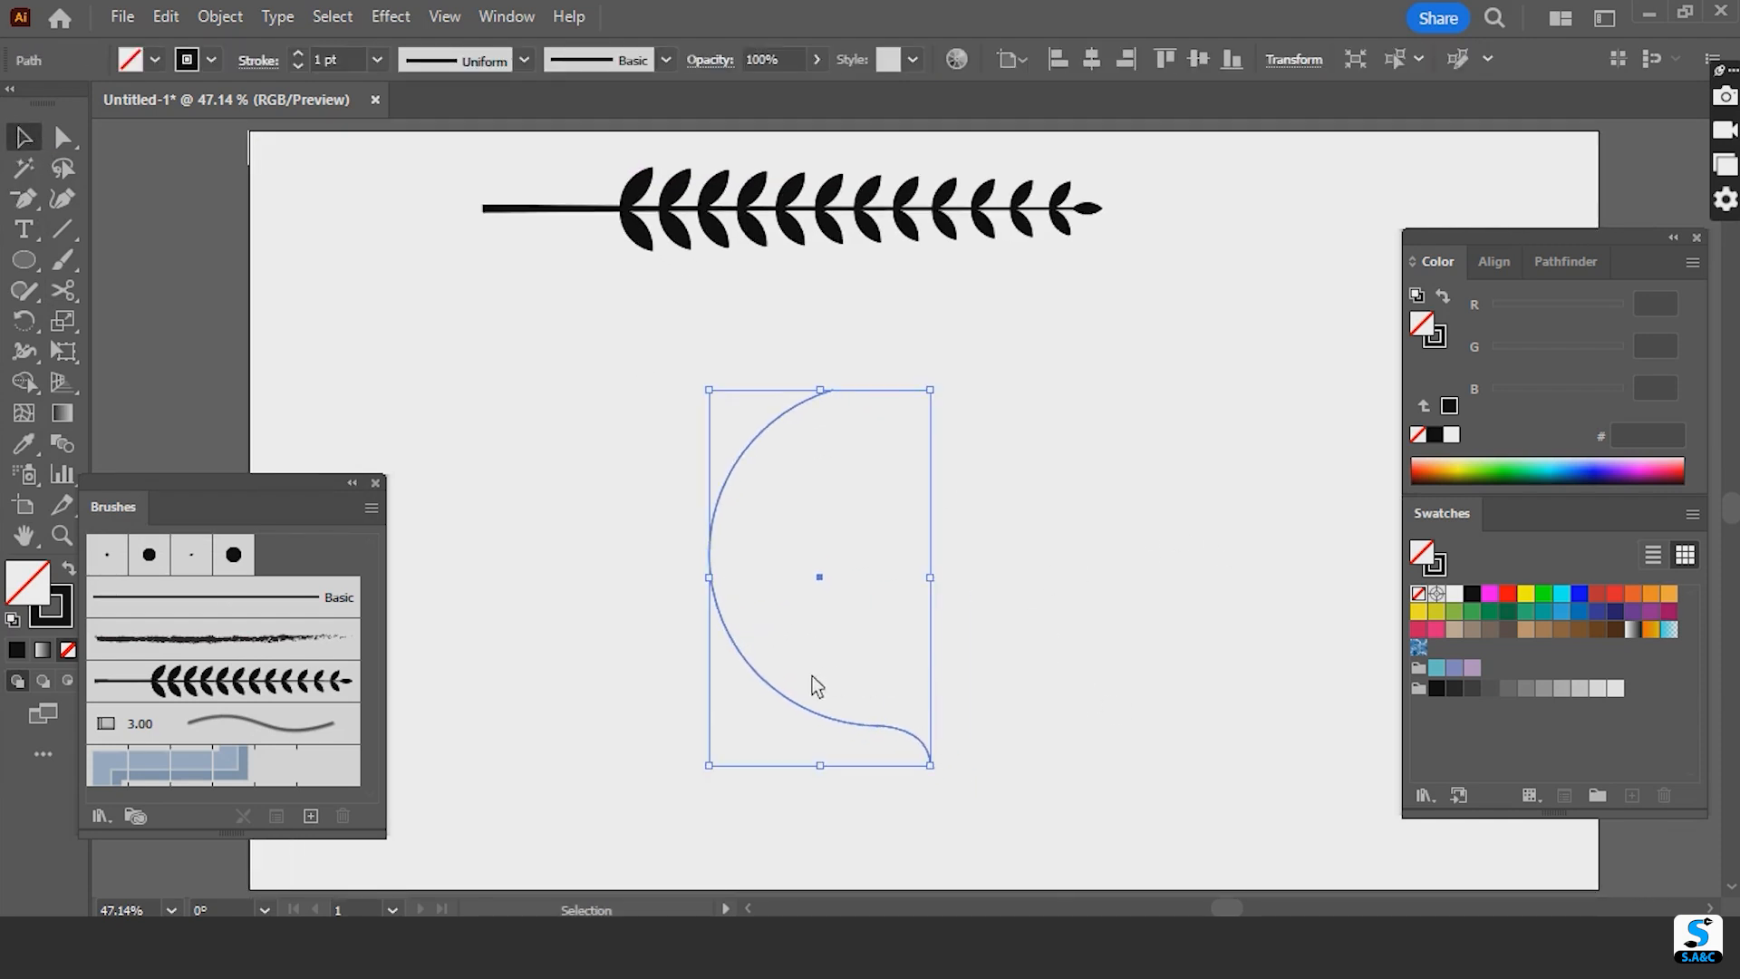
{"action": "right_click", "coordinate": [793, 697]}
{"action": "mouse_move", "coordinate": [907, 763]}
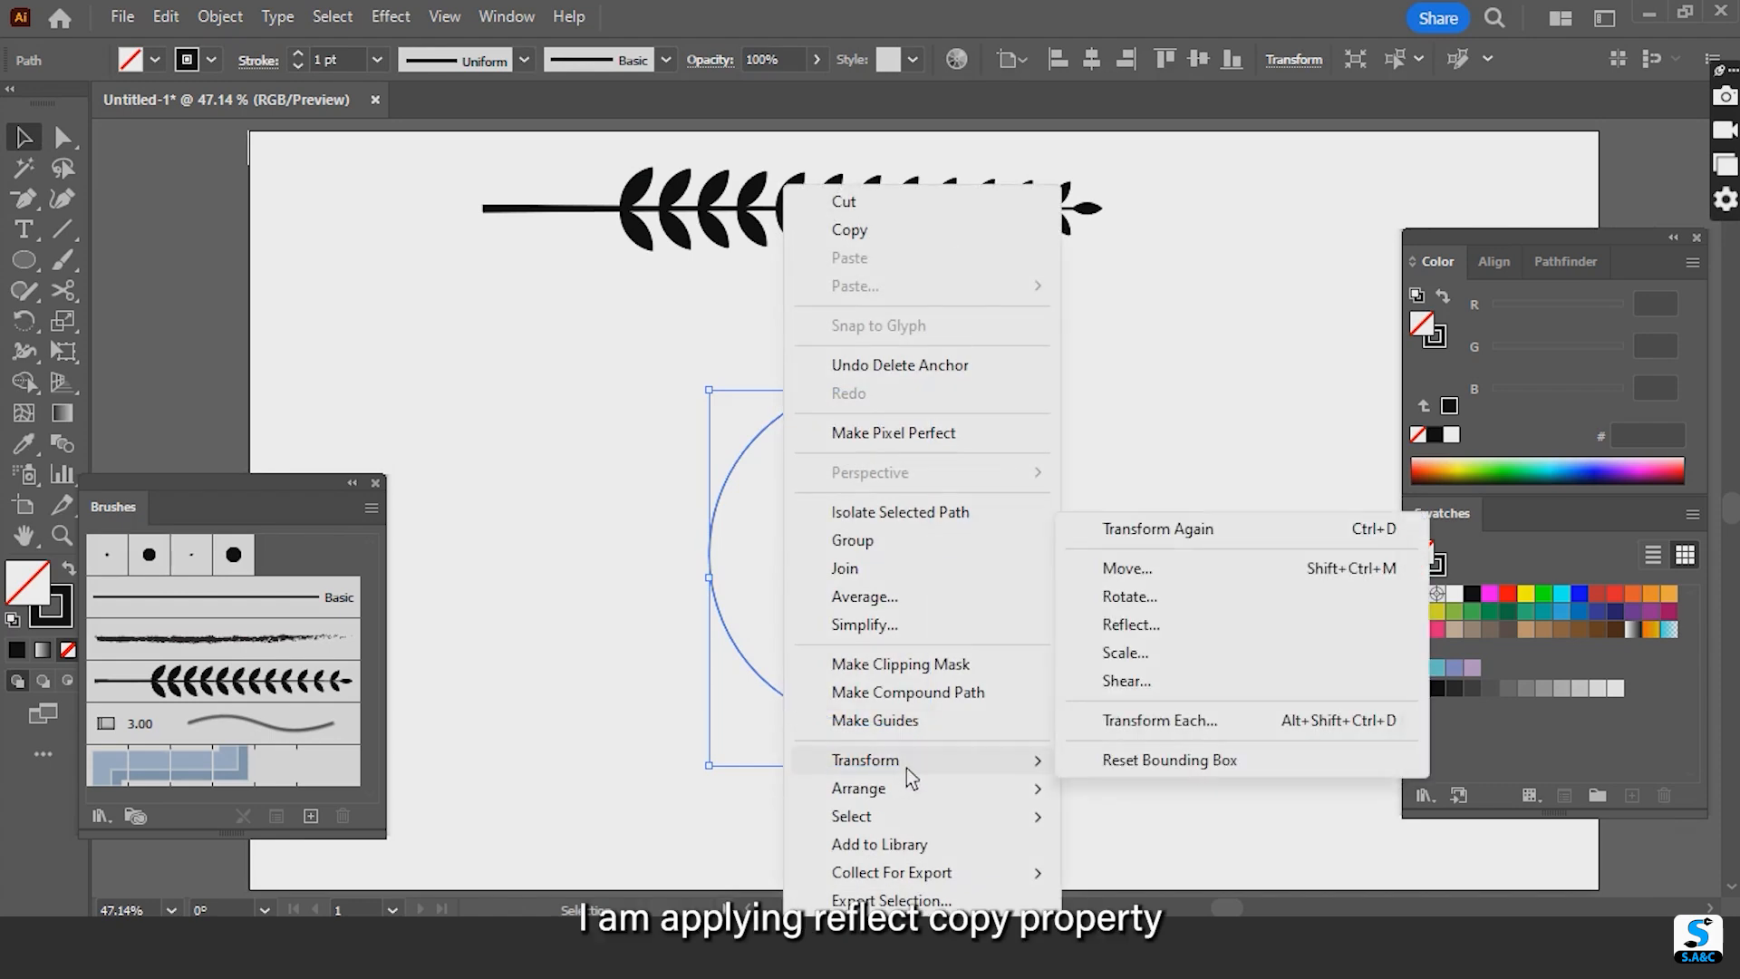
{"action": "left_click", "coordinate": [1124, 625]}
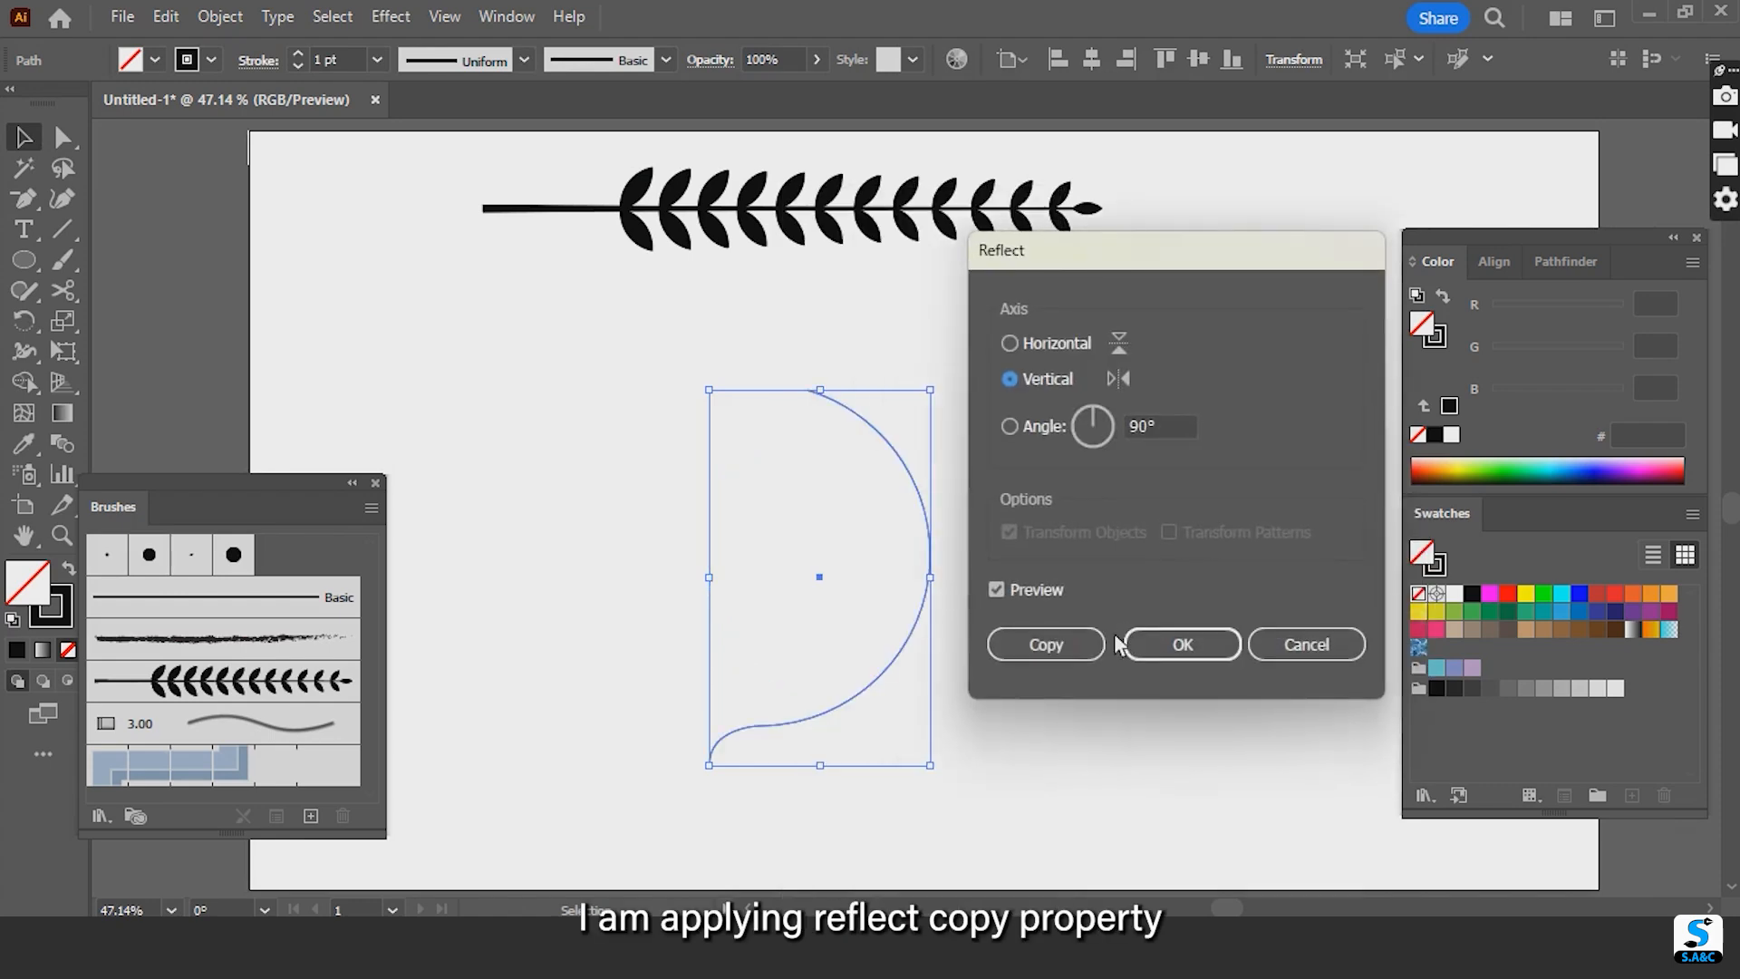
{"action": "left_click", "coordinate": [1046, 644]}
- Space the mirrored copy and the original curve apart horizontally so they form an open circle with tails crossing at the bottom
{"action": "key", "text": "shift+Right"}
{"action": "key", "text": "shift+Right"}
{"action": "key", "text": "shift+Right"}
{"action": "key", "text": "shift+Right"}
{"action": "key", "text": "shift+Right"}
{"action": "key", "text": "shift+Right"}
{"action": "key", "text": "shift+Right"}
{"action": "key", "text": "shift+Right"}
{"action": "key", "text": "shift+Right"}
{"action": "key", "text": "shift+Right"}
{"action": "key", "text": "shift+Right"}
{"action": "key", "text": "shift+Right"}
{"action": "key", "text": "shift+Right"}
{"action": "key", "text": "shift+Right"}
{"action": "key", "text": "shift+Right"}
{"action": "key", "text": "shift+Right"}
{"action": "key", "text": "shift+Right"}
{"action": "key", "text": "shift+Right"}
{"action": "key", "text": "shift+Right"}
{"action": "key", "text": "shift+Right"}
{"action": "key", "text": "shift+Right"}
{"action": "key", "text": "shift+Right"}
{"action": "key", "text": "shift+Right"}
{"action": "key", "text": "shift+Right"}
{"action": "key", "text": "shift+Right"}
{"action": "key", "text": "shift+Right"}
{"action": "key", "text": "shift+Right"}
{"action": "key", "text": "shift+Right"}
{"action": "key", "text": "shift+Right"}
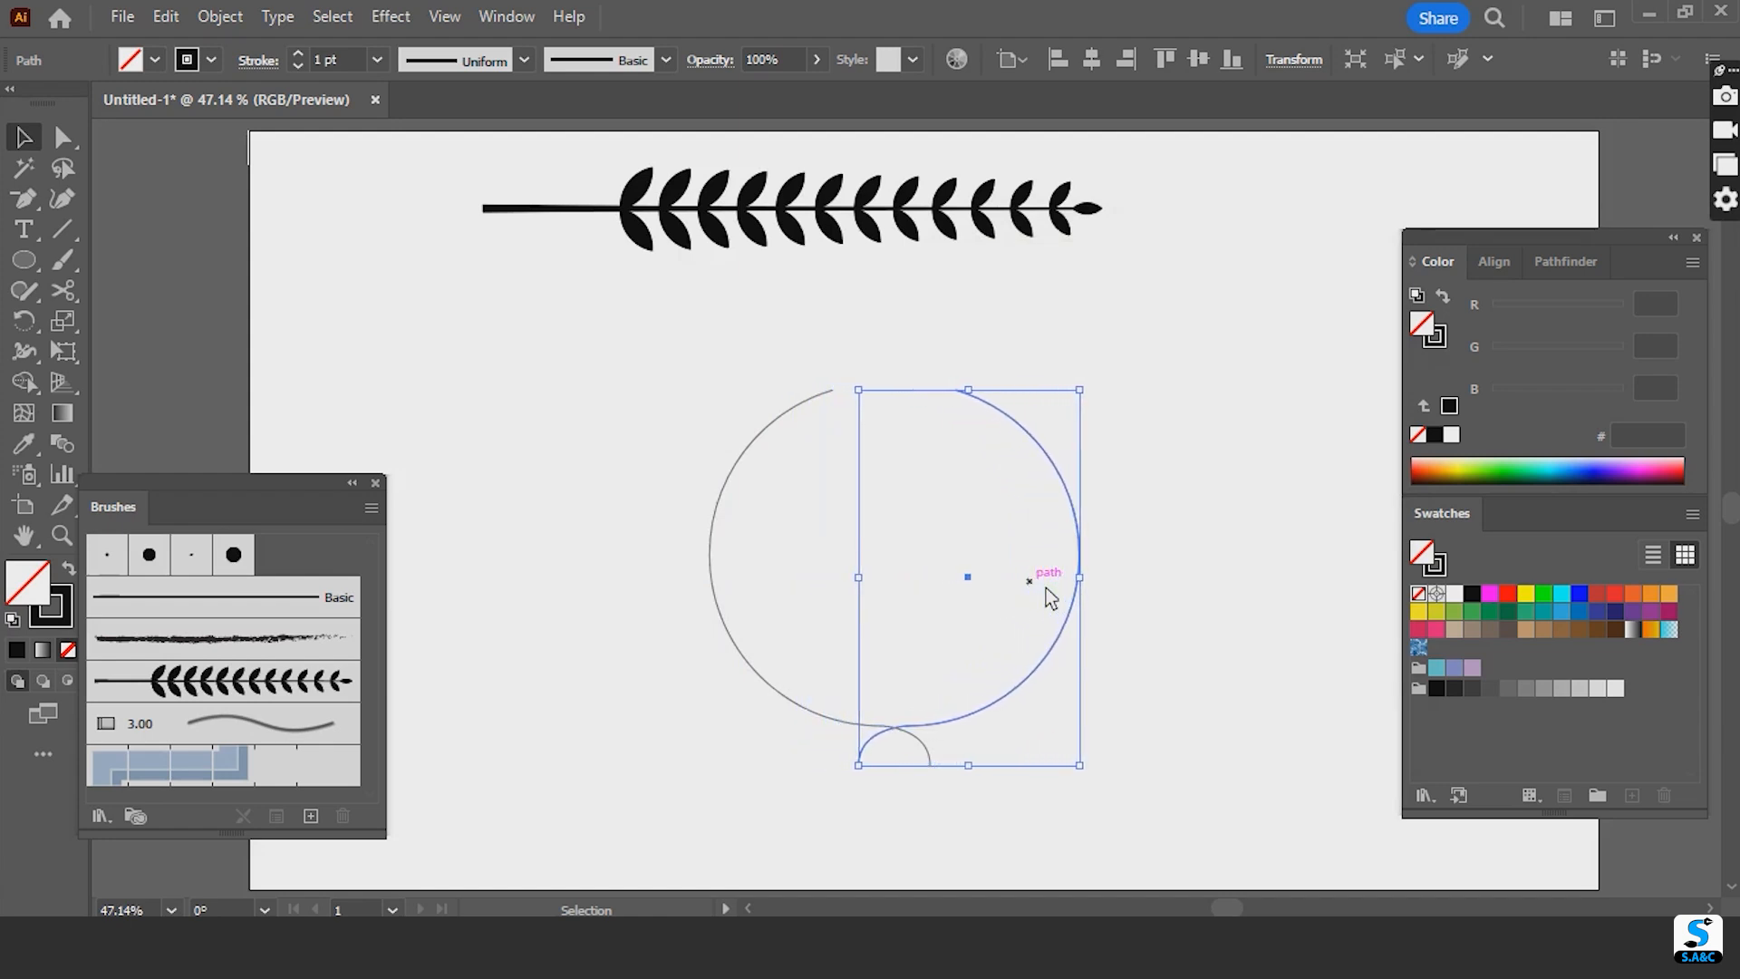
{"action": "key", "text": "Right"}
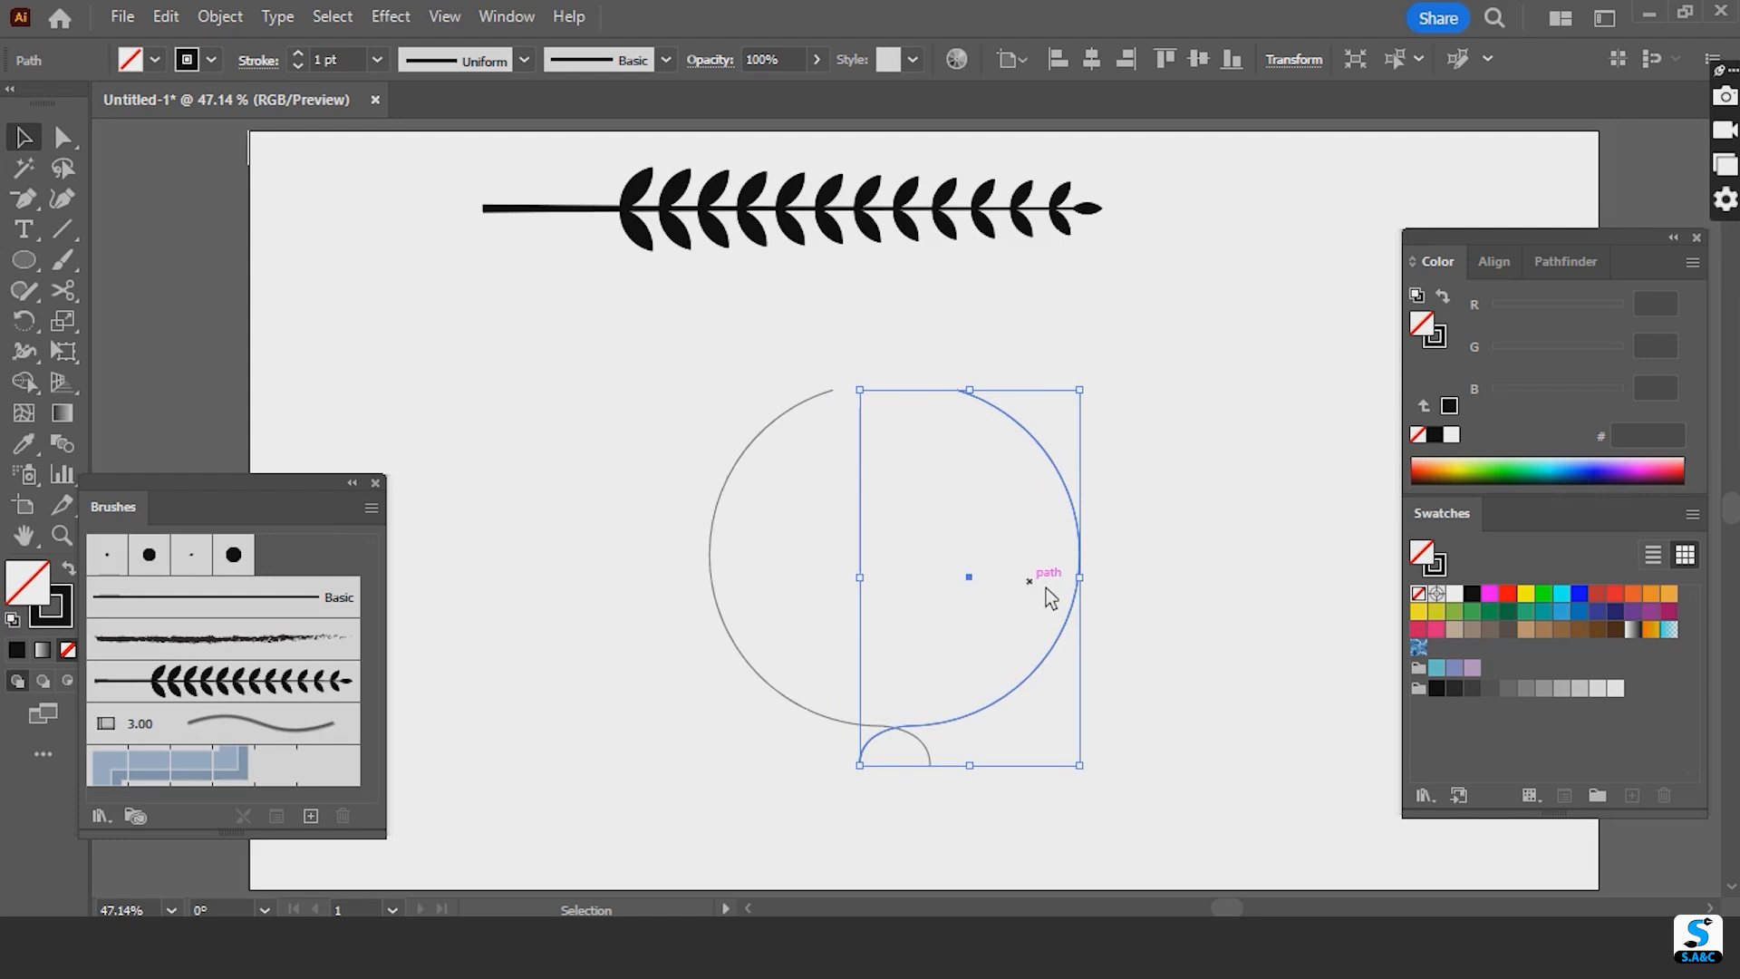
{"action": "left_click", "coordinate": [1173, 630]}
{"action": "left_click", "coordinate": [800, 712]}
- Apply the leafy branch art brush to both mirrored curves and flip the brush artwork along the paths
{"action": "left_click_drag", "start_coordinate": [1205, 397], "coordinate": [642, 792]}
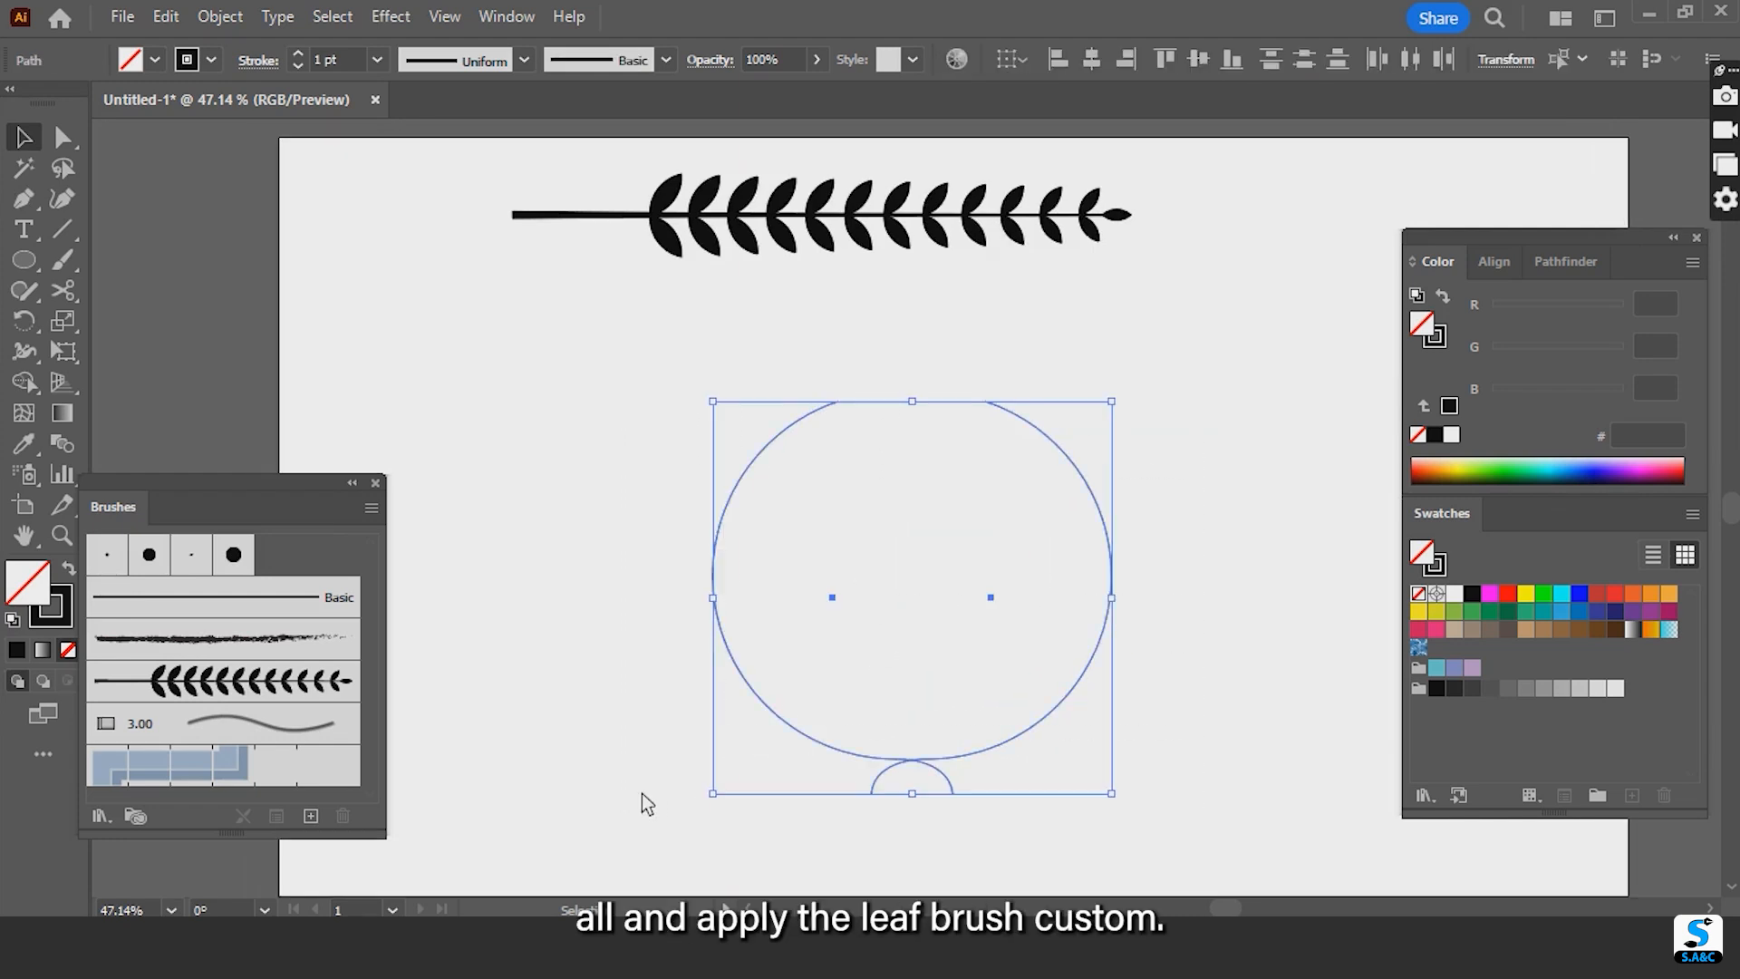
{"action": "left_click", "coordinate": [218, 687]}
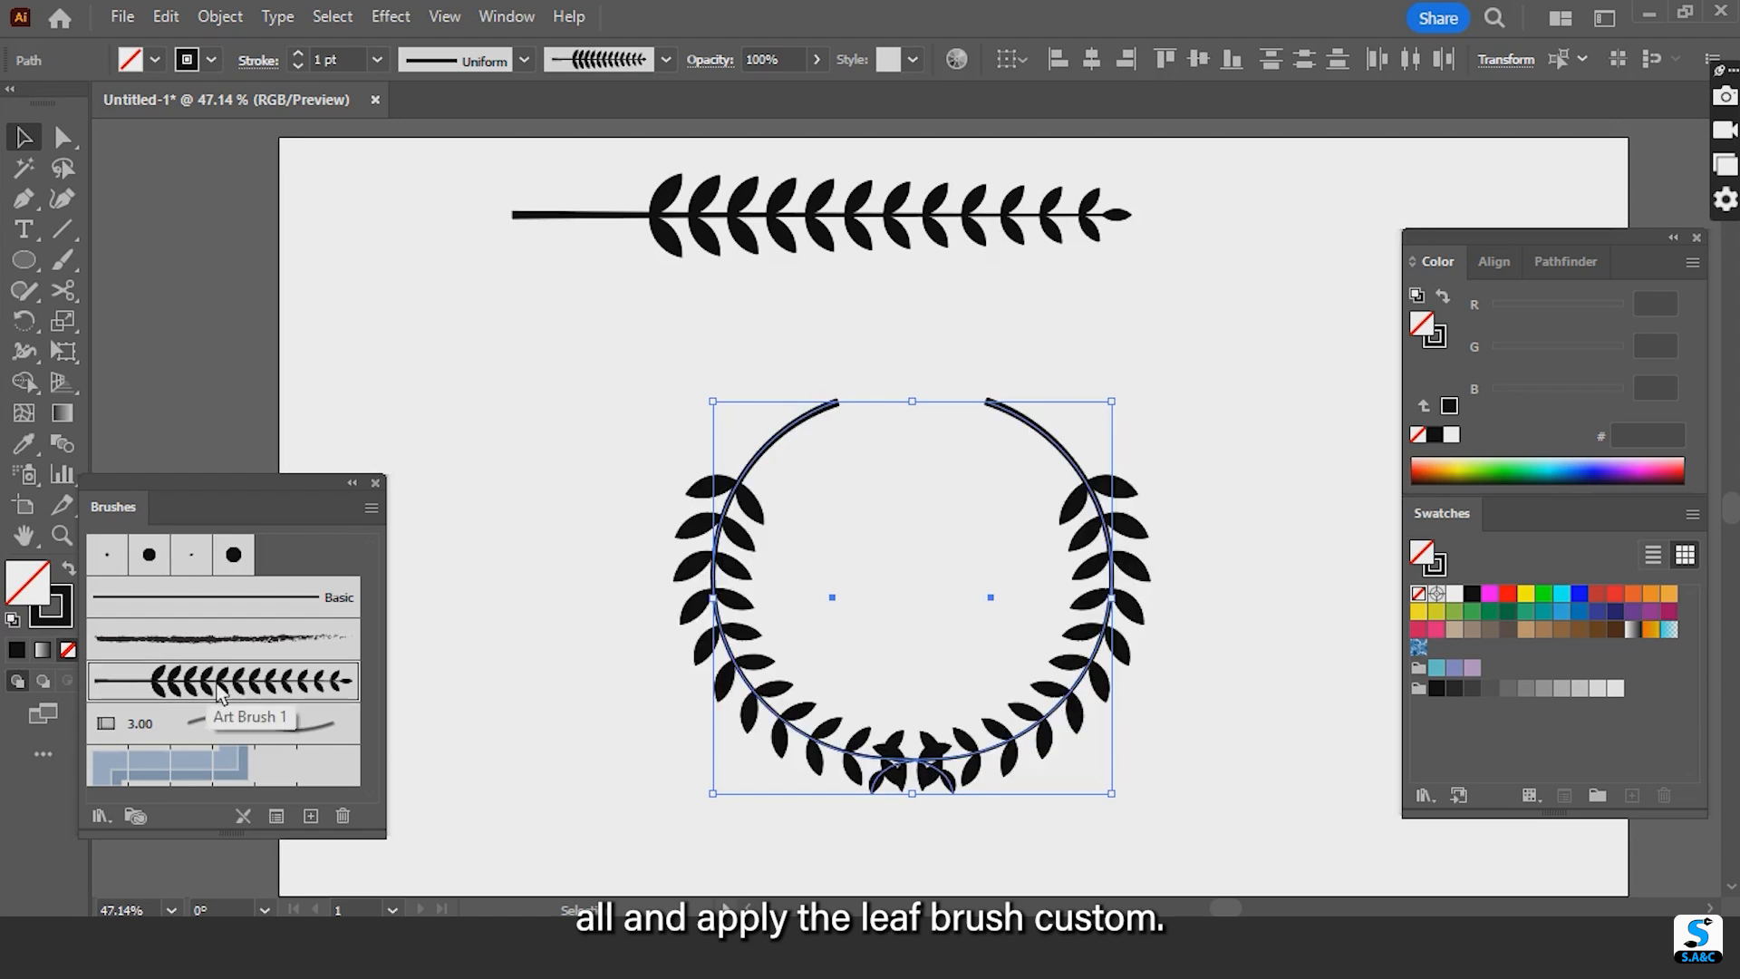
{"action": "left_click", "coordinate": [279, 817]}
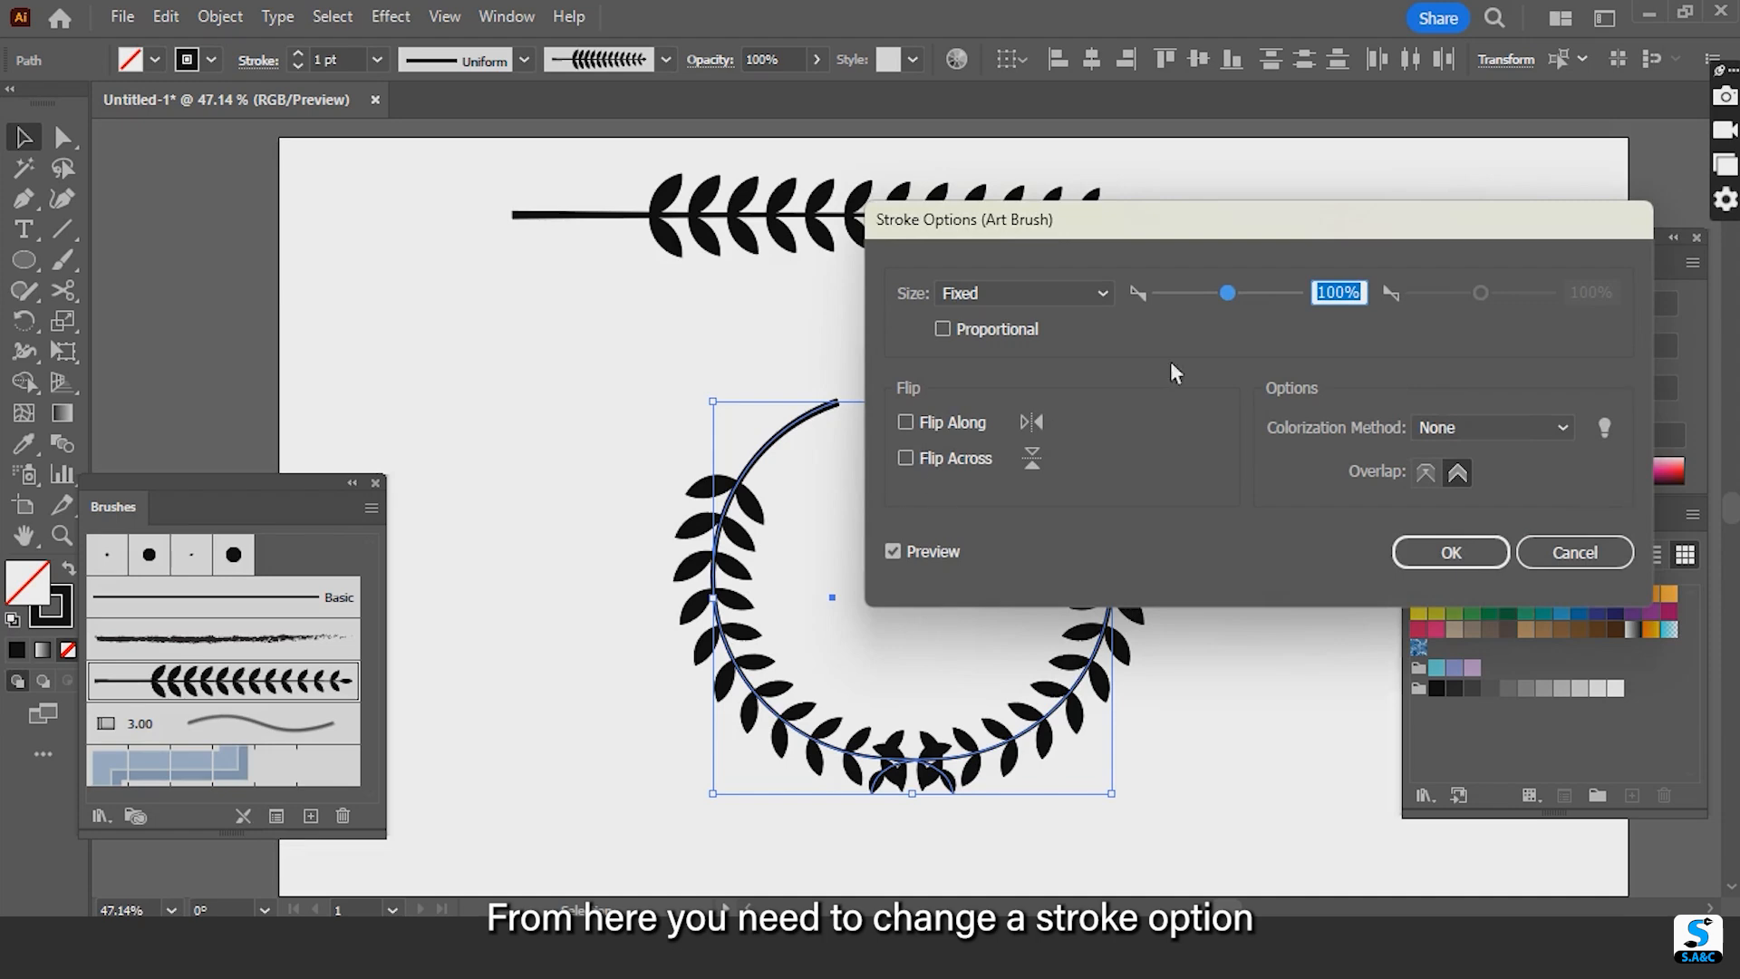
{"action": "mouse_move", "coordinate": [1205, 234]}
{"action": "left_mouse_down"}
{"action": "mouse_move", "coordinate": [1320, 226]}
{"action": "mouse_move", "coordinate": [1298, 214]}
{"action": "left_mouse_up"}
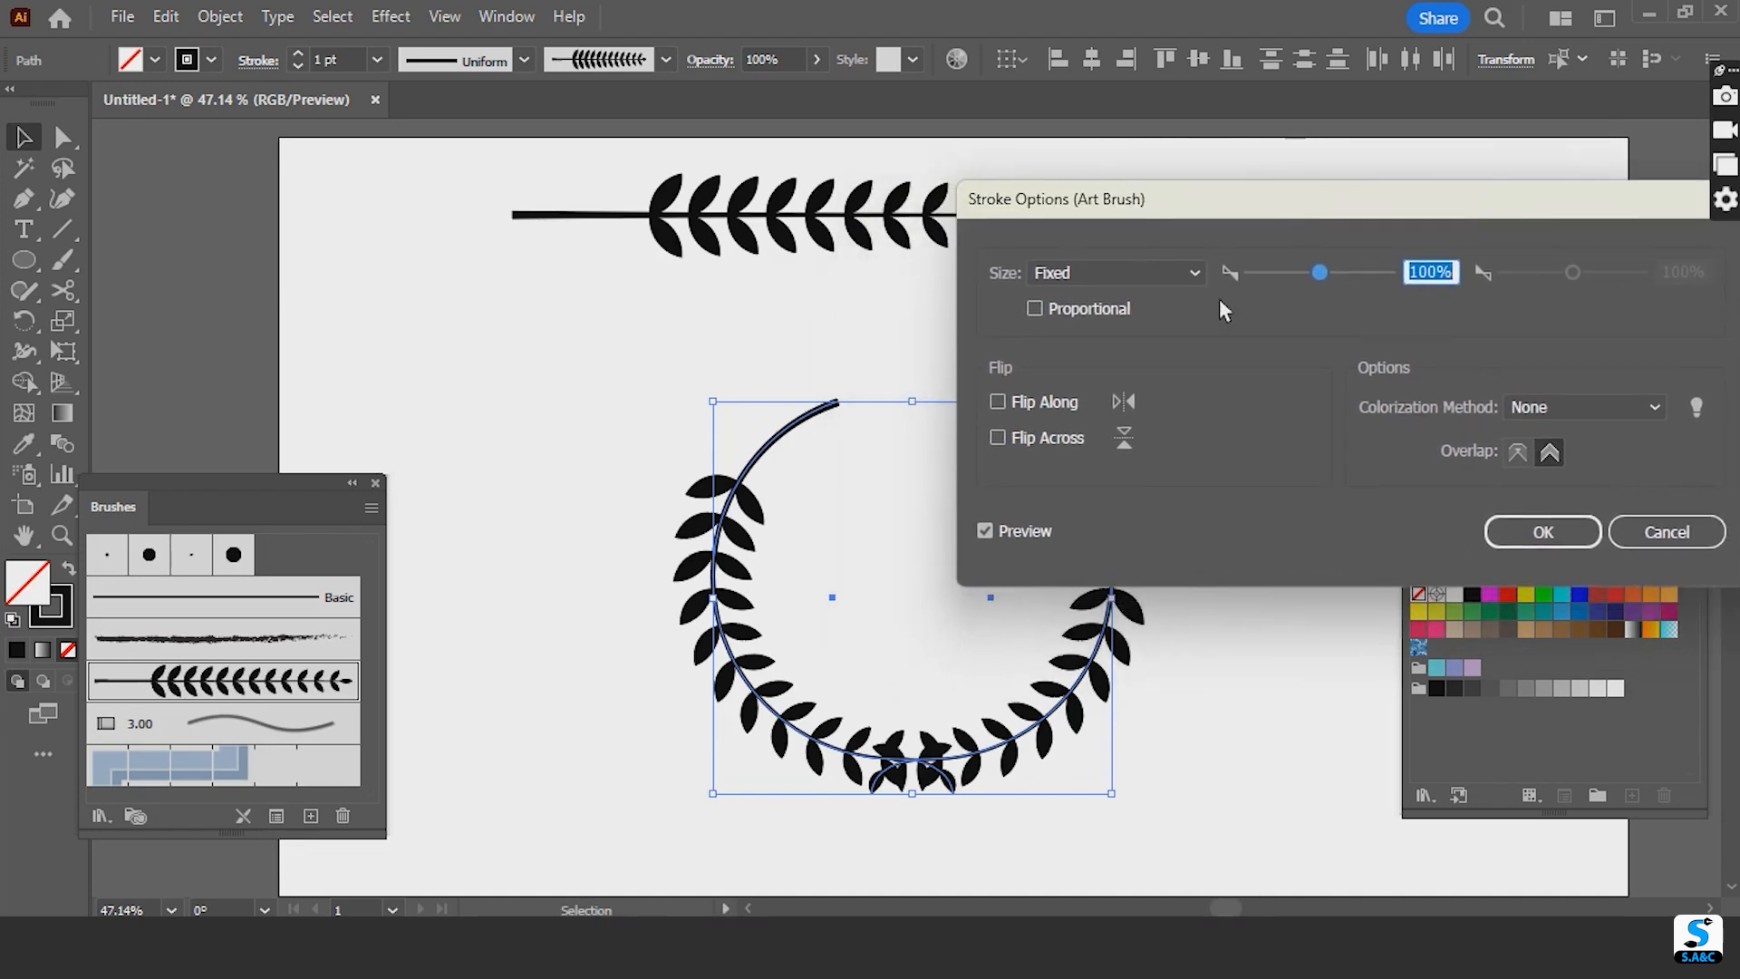
{"action": "left_click", "coordinate": [998, 403]}
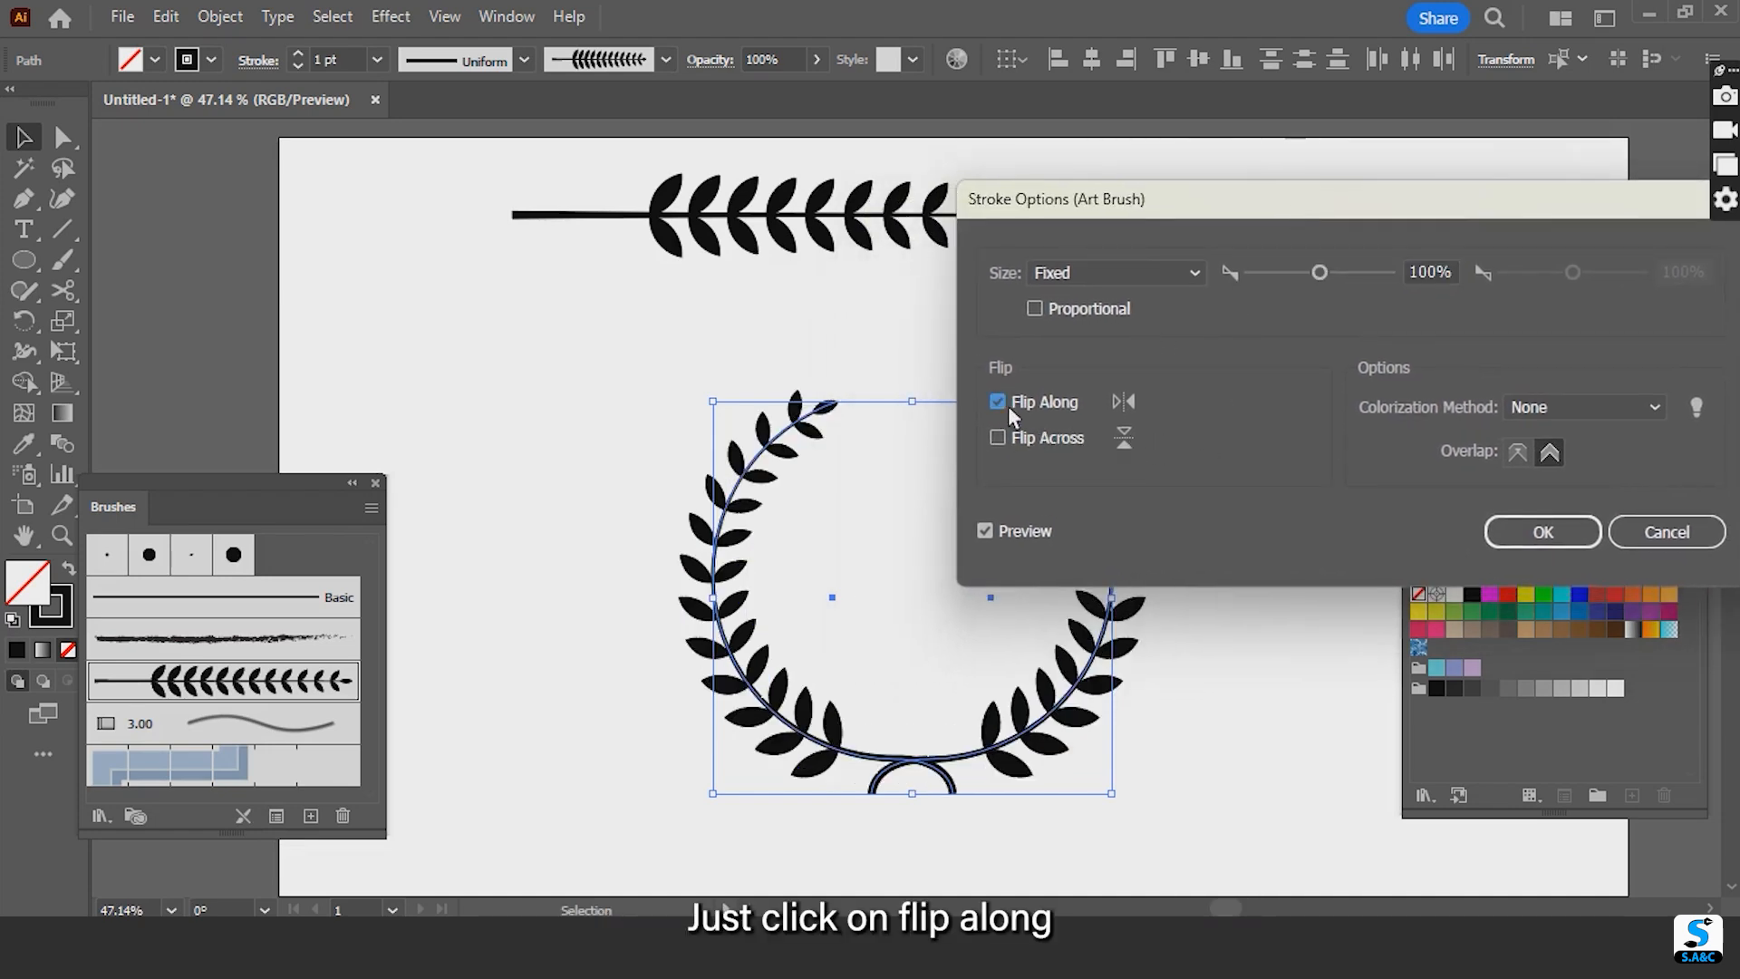
{"action": "mouse_move", "coordinate": [1291, 220]}
{"action": "left_mouse_down"}
{"action": "mouse_move", "coordinate": [1319, 258]}
{"action": "mouse_move", "coordinate": [1120, 793]}
{"action": "mouse_move", "coordinate": [1178, 346]}
{"action": "left_mouse_up"}
{"action": "left_click", "coordinate": [1428, 654]}
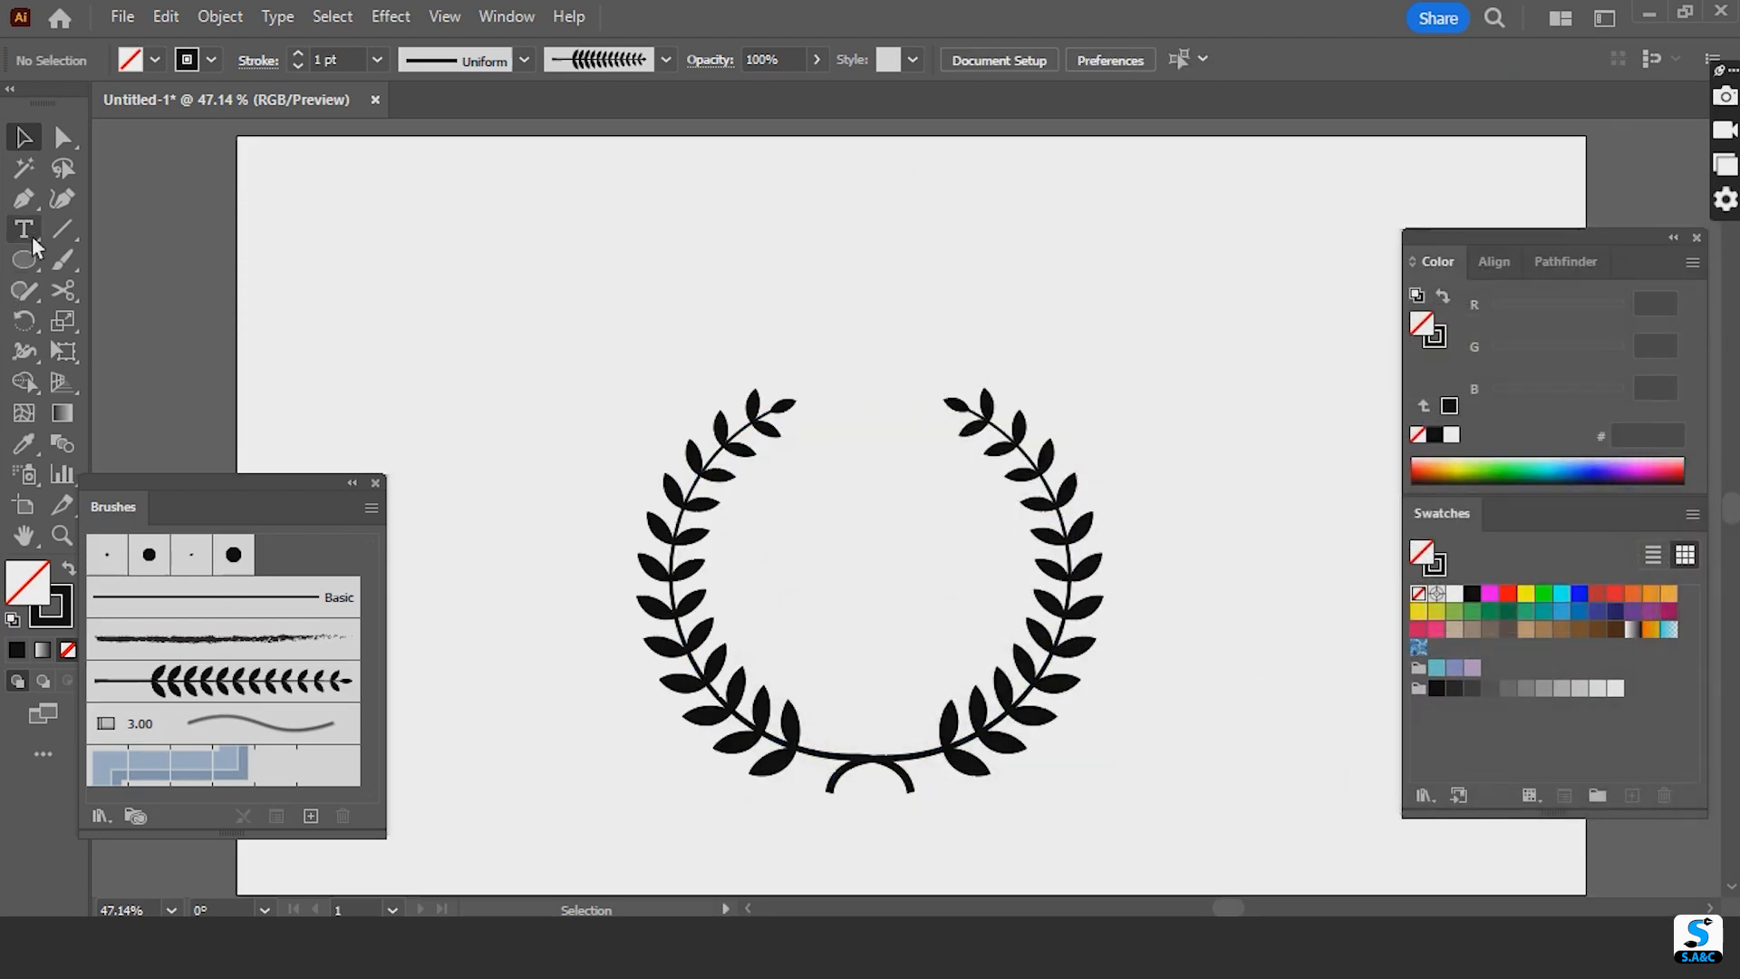
- Add the text "Award" inside the wreath, enlarge it and position it in the centre
{"action": "left_click_drag", "start_coordinate": [30, 236], "coordinate": [129, 234]}
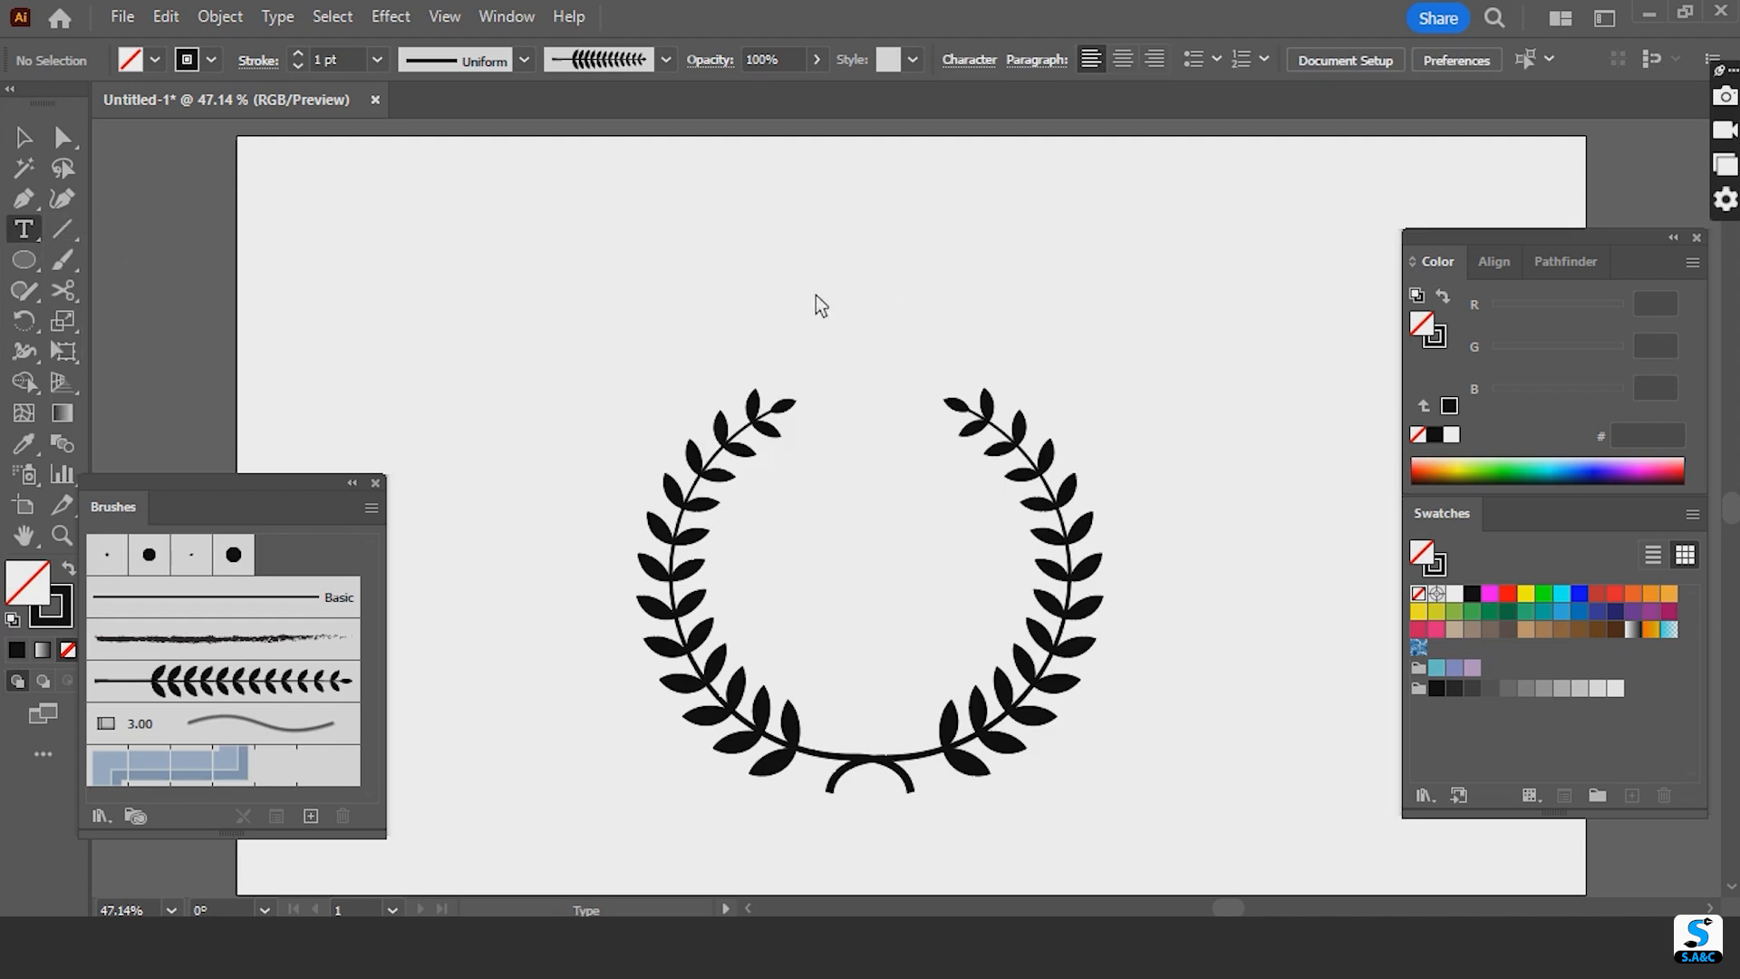
{"action": "left_click", "coordinate": [825, 453]}
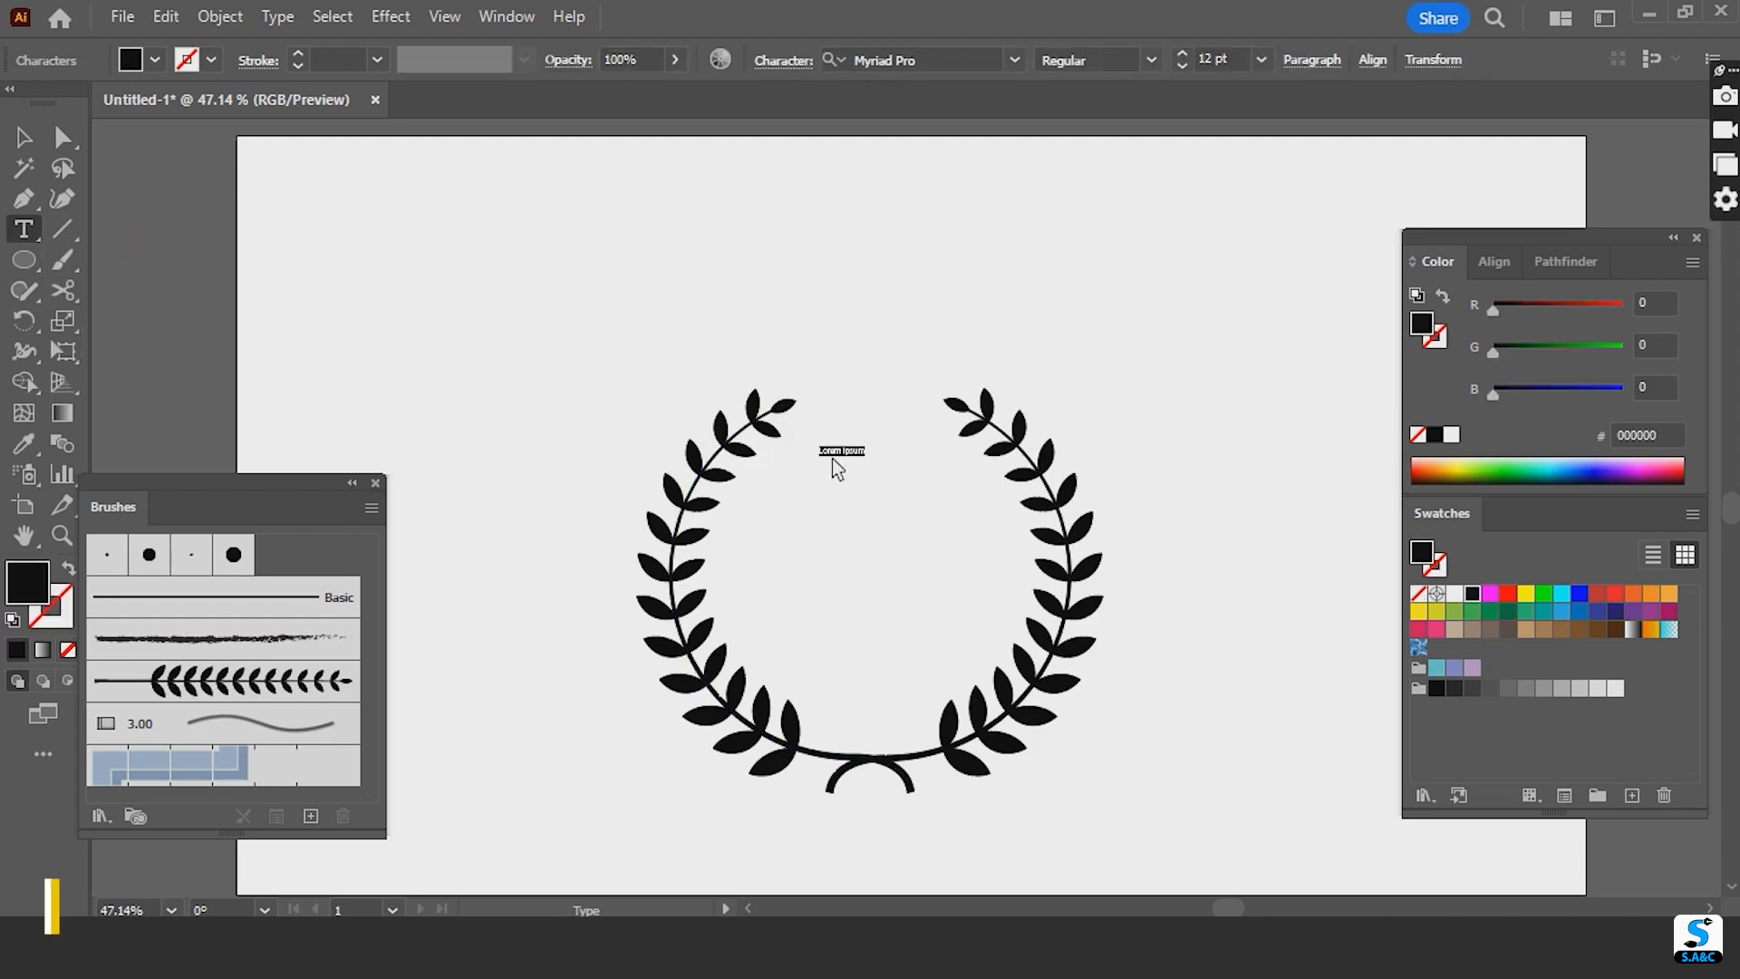
{"action": "key", "text": "BackSpace"}
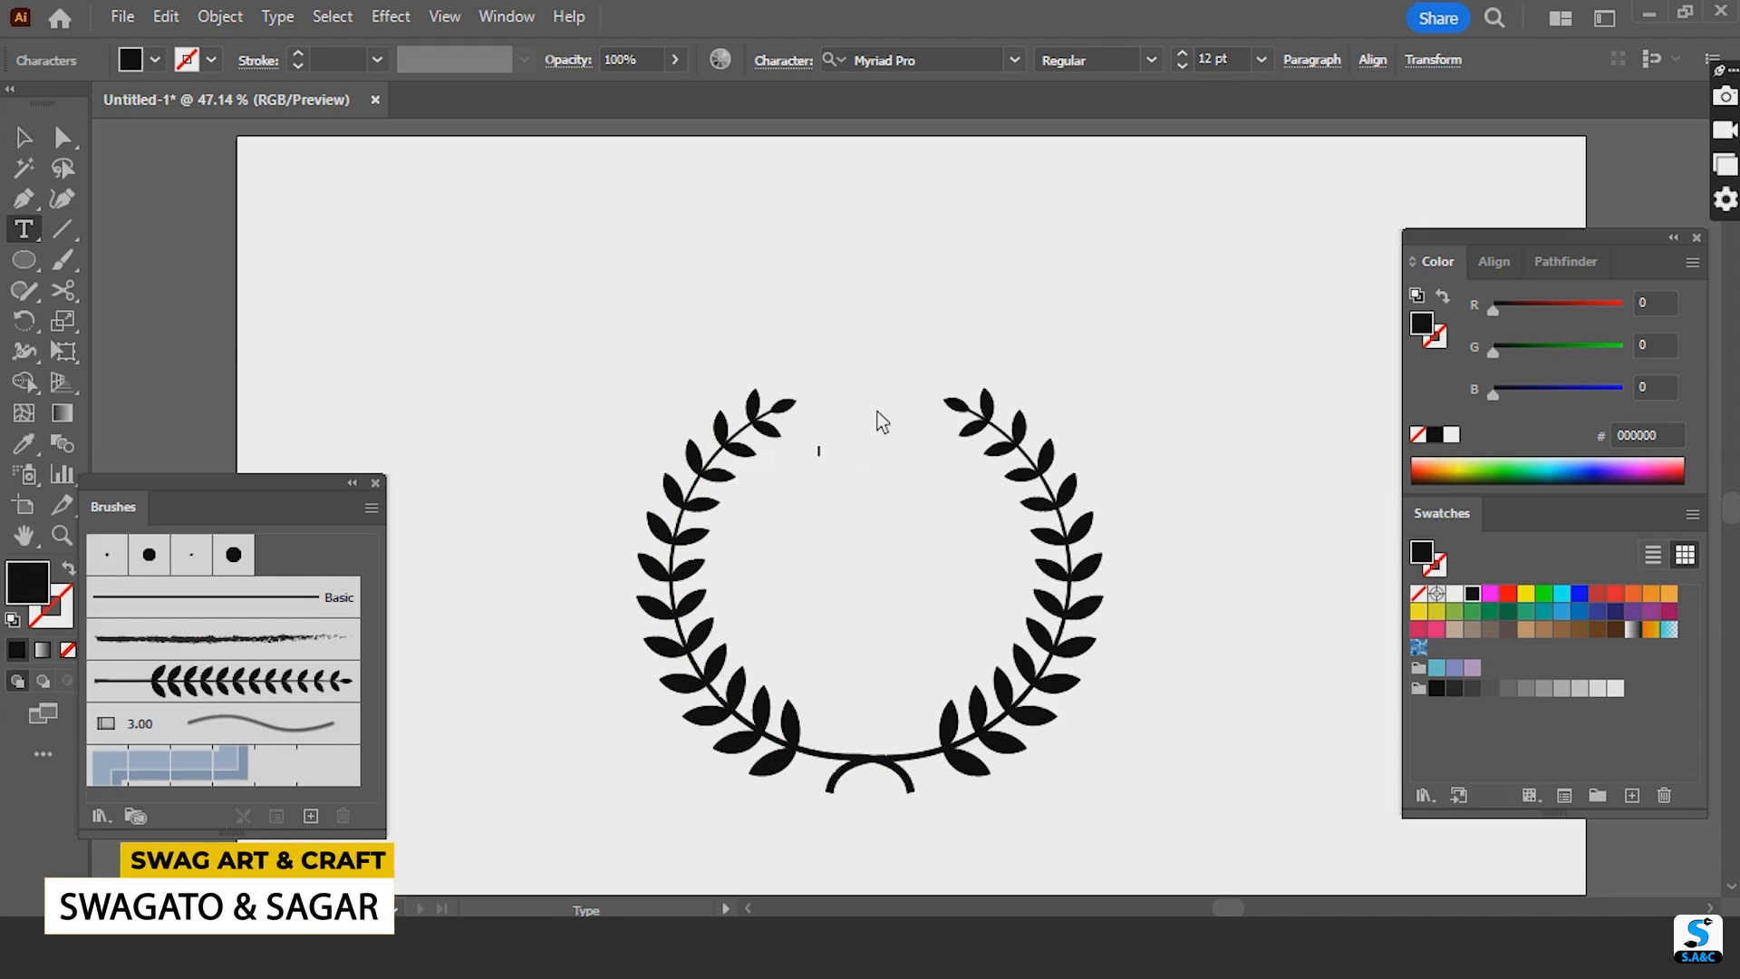
{"action": "type", "text": "Award"}
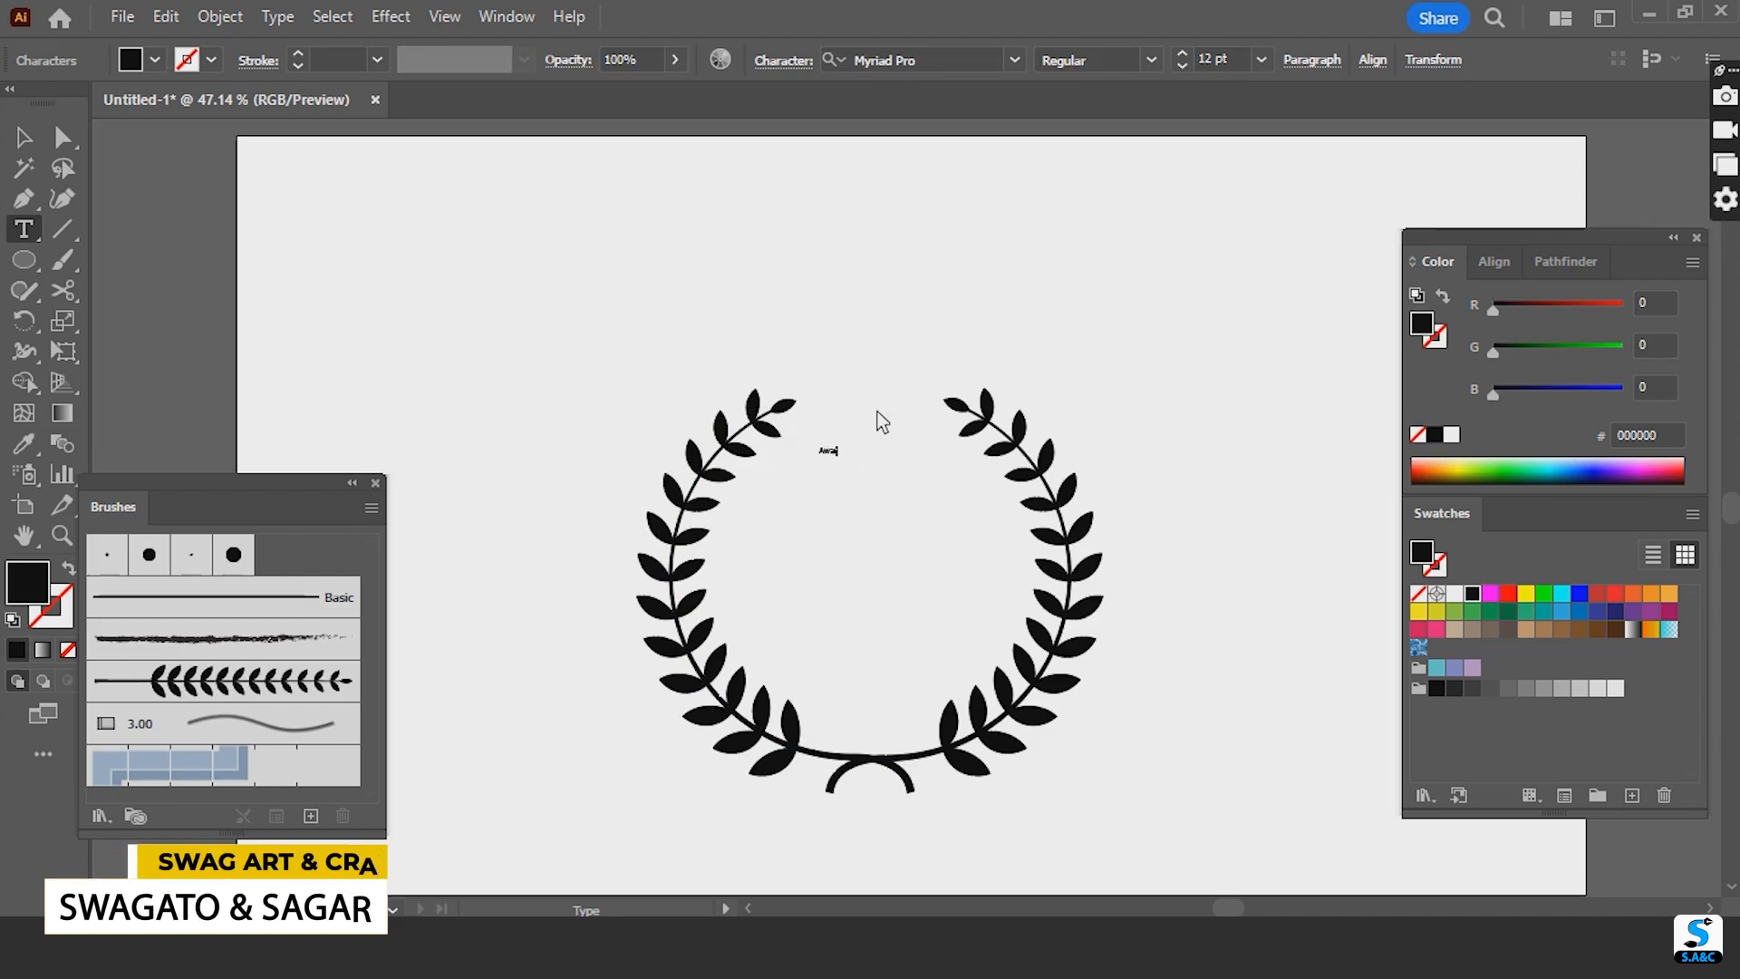
{"action": "key", "text": "Escape"}
{"action": "left_click_drag", "start_coordinate": [852, 467], "coordinate": [1083, 670]}
{"action": "left_click_drag", "start_coordinate": [983, 499], "coordinate": [912, 551]}
- Change the font of the SIMPLE DESIGN line below "Award" to a plain sans serif
{"action": "left_click", "coordinate": [362, 473]}
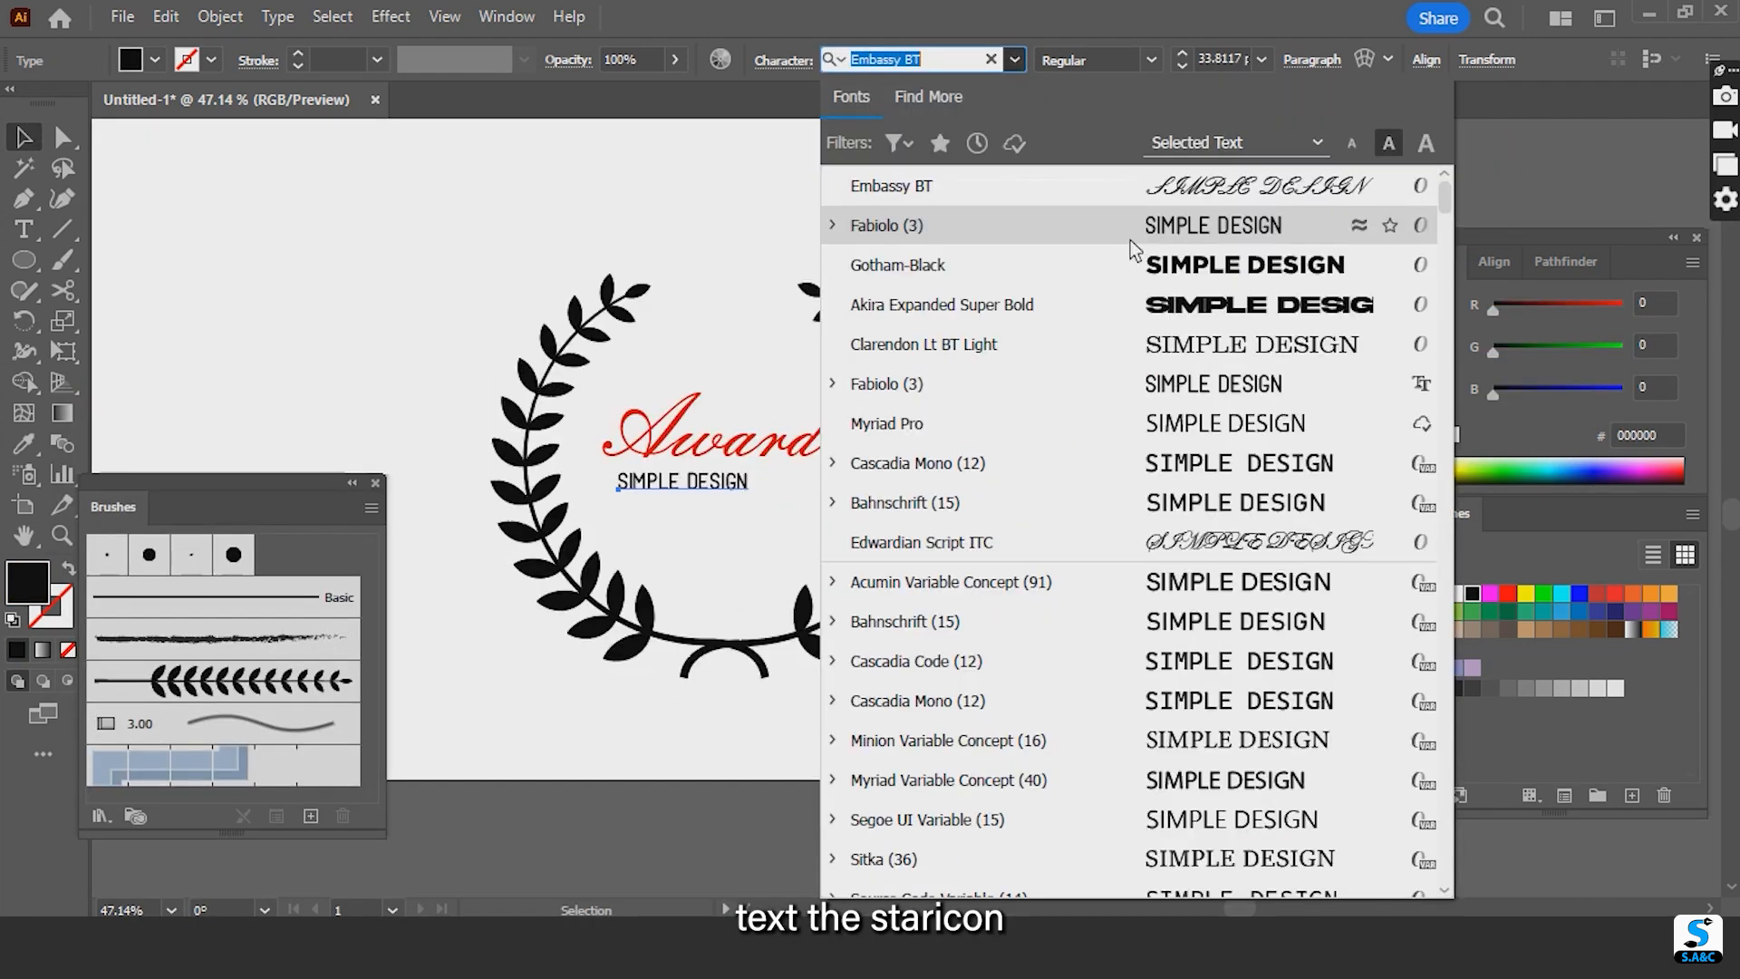
{"action": "scroll", "coordinate": [1178, 408], "scroll_direction": "down", "scroll_amount": 5}
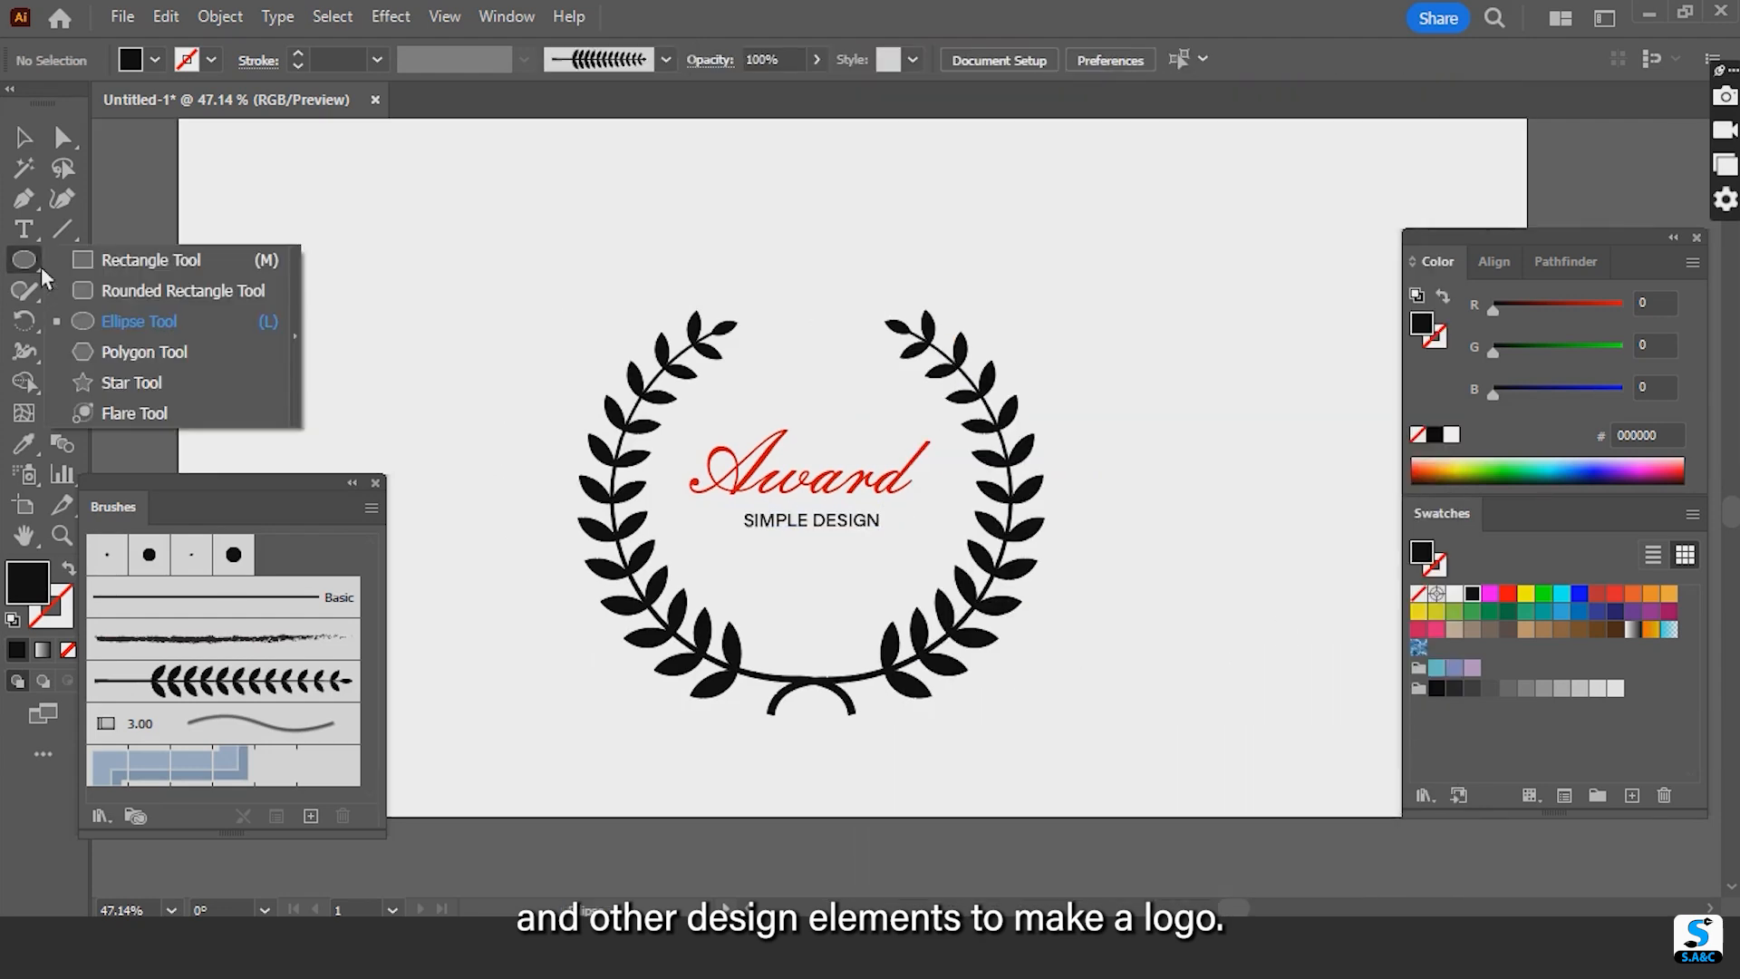
- Add a row of three black stars below the SIMPLE DESIGN text, with the largest in the middle
{"action": "left_click", "coordinate": [126, 351]}
{"action": "mouse_move", "coordinate": [379, 272]}
{"action": "left_mouse_down"}
{"action": "mouse_move", "coordinate": [405, 312]}
{"action": "mouse_move", "coordinate": [836, 614]}
{"action": "mouse_move", "coordinate": [902, 607]}
{"action": "mouse_move", "coordinate": [767, 608]}
{"action": "left_mouse_up"}
{"action": "left_click", "coordinate": [508, 454]}
- Draw a horizontal line between the SIMPLE DESIGN text and the stars and give it a black stroke
{"action": "left_click", "coordinate": [62, 232]}
{"action": "left_click_drag", "start_coordinate": [704, 547], "coordinate": [913, 549]}
{"action": "left_click", "coordinate": [1441, 342]}
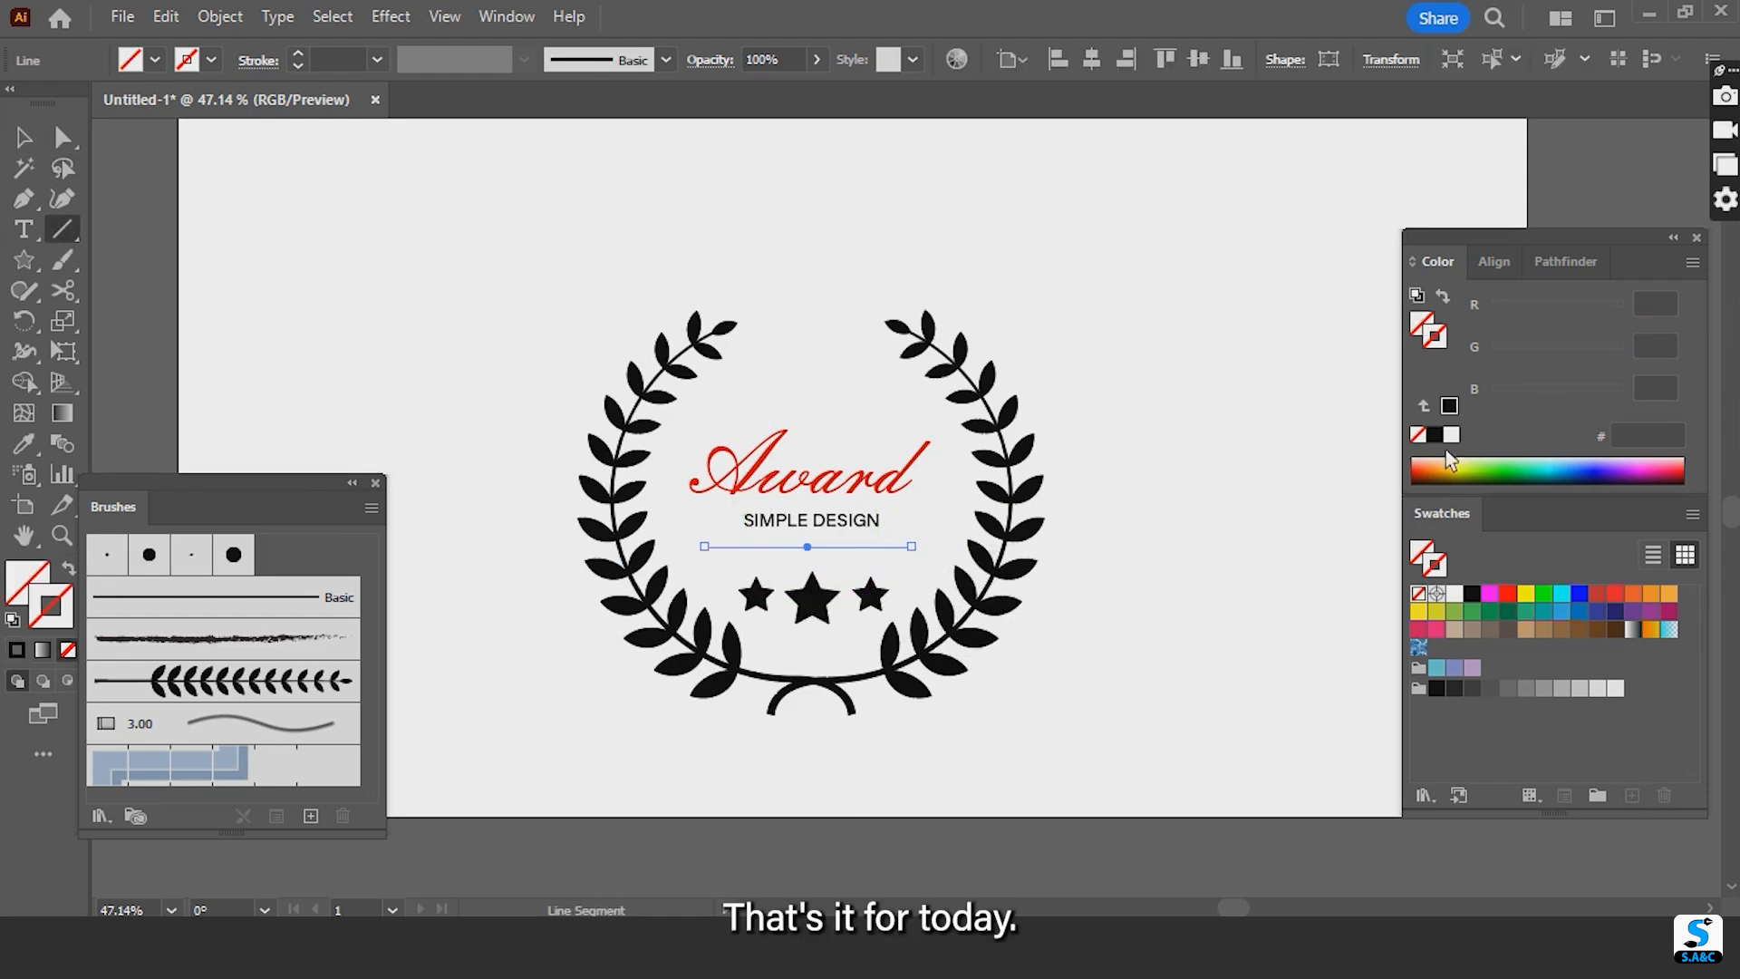
{"action": "left_click", "coordinate": [1435, 435]}
{"action": "left_click", "coordinate": [24, 138]}
{"action": "left_click", "coordinate": [507, 408]}
- Nudge the divider line up slightly, closer to the SIMPLE DESIGN text
{"action": "left_click", "coordinate": [852, 547]}
{"action": "key", "text": "shift+Up"}
{"action": "left_click", "coordinate": [1059, 613]}
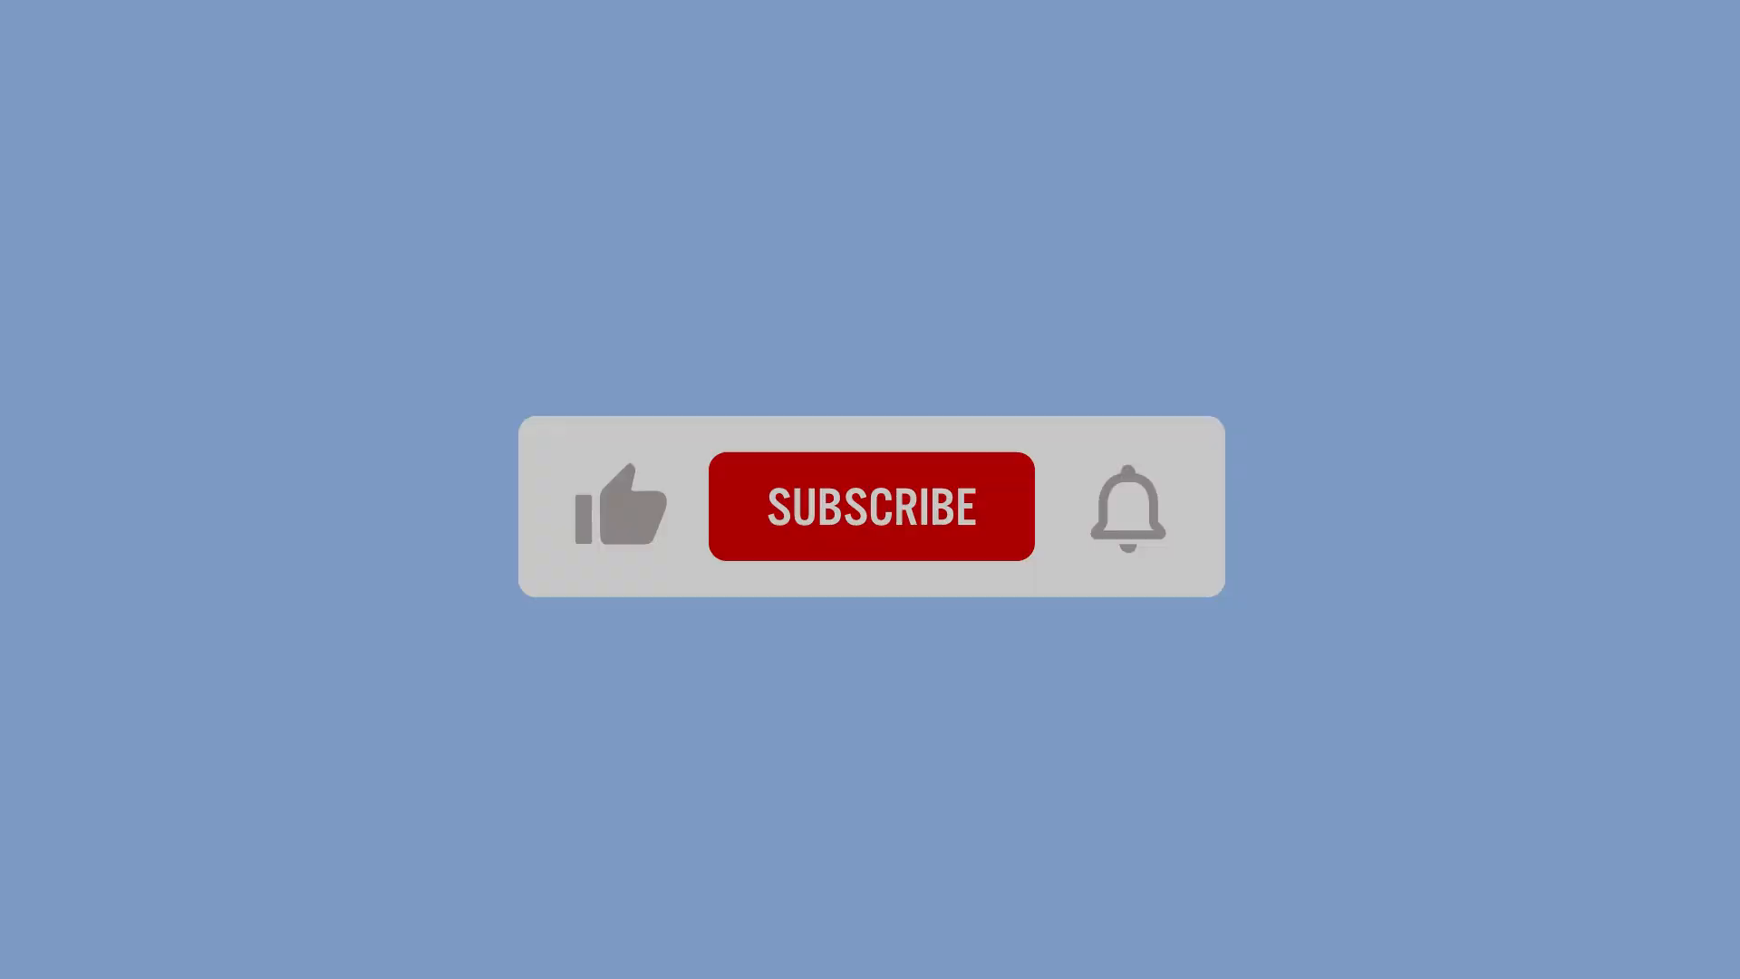